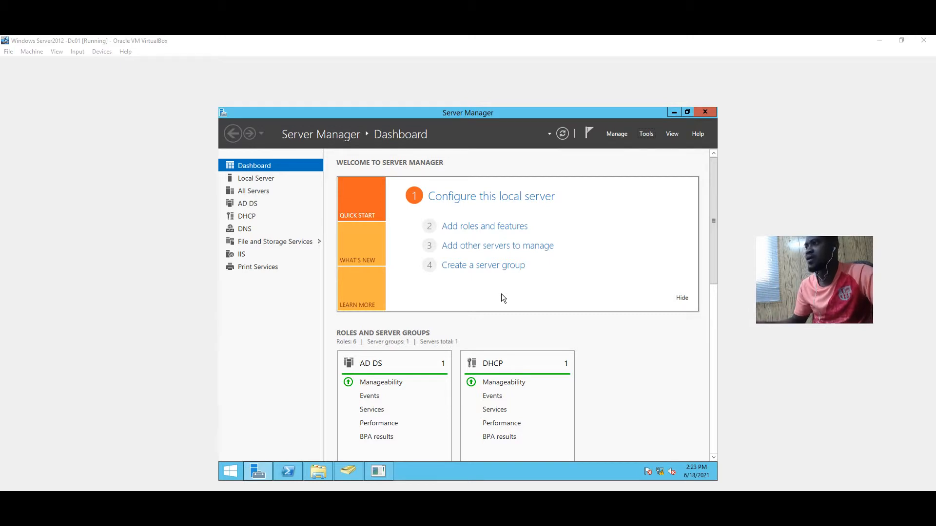
Bring ADUC forward and list SCHOOL_GROUPS' OUs: 01.Teachers, 02.Admin, 03. Account, 04 .IT
left_click_drag(826, 254, 823, 191)
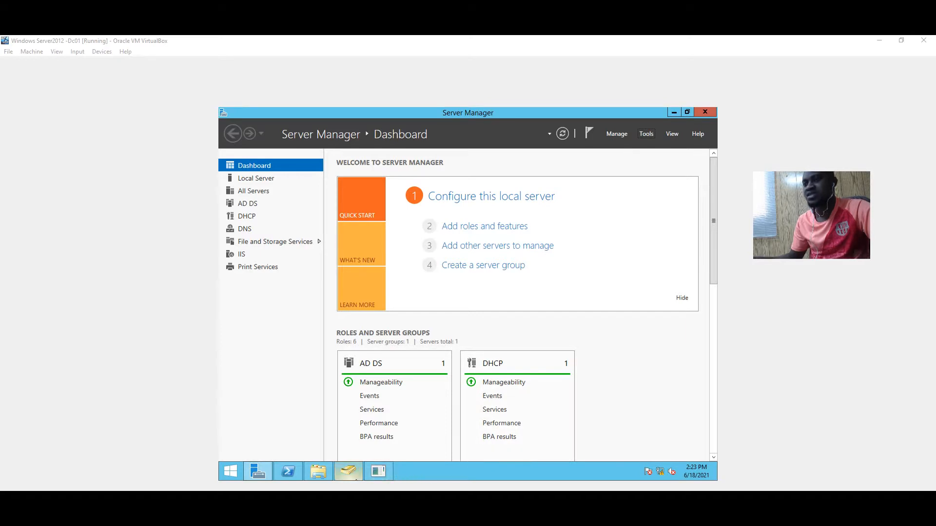
mouse_move(355, 480)
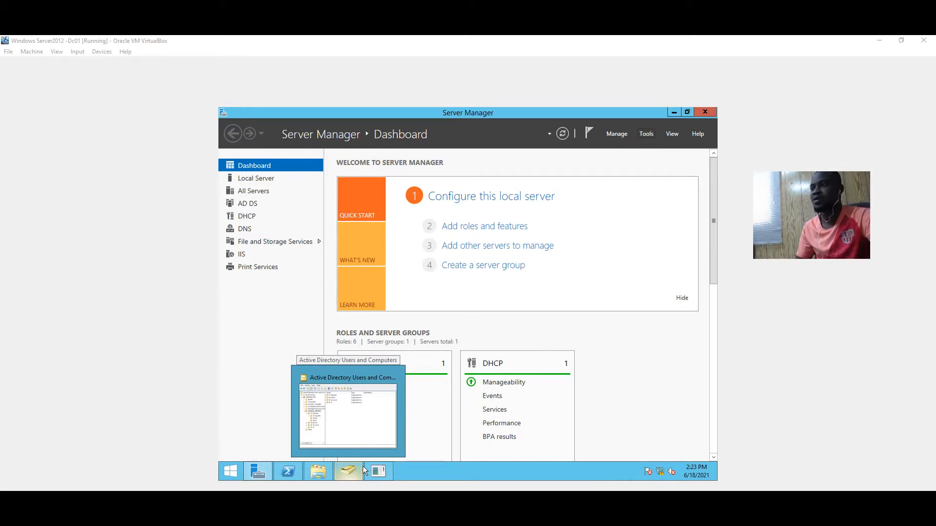
mouse_move(258, 471)
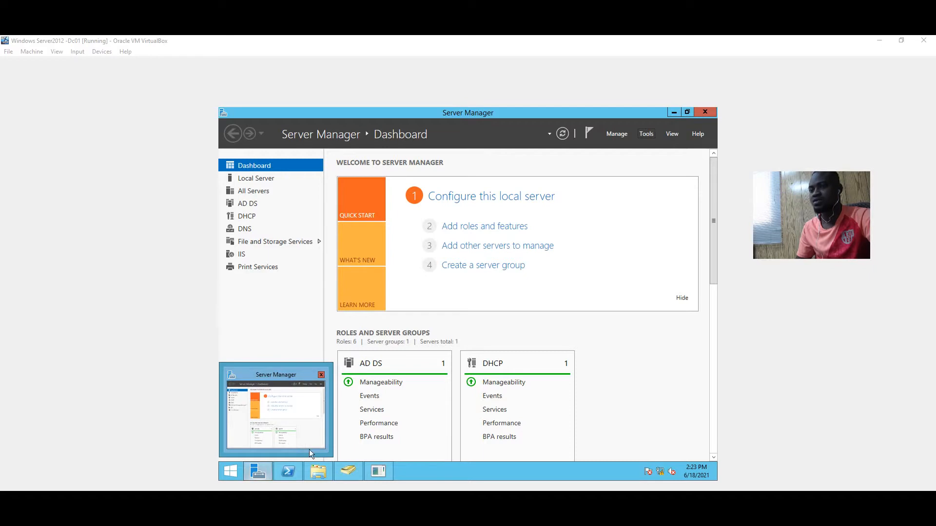
mouse_move(316, 469)
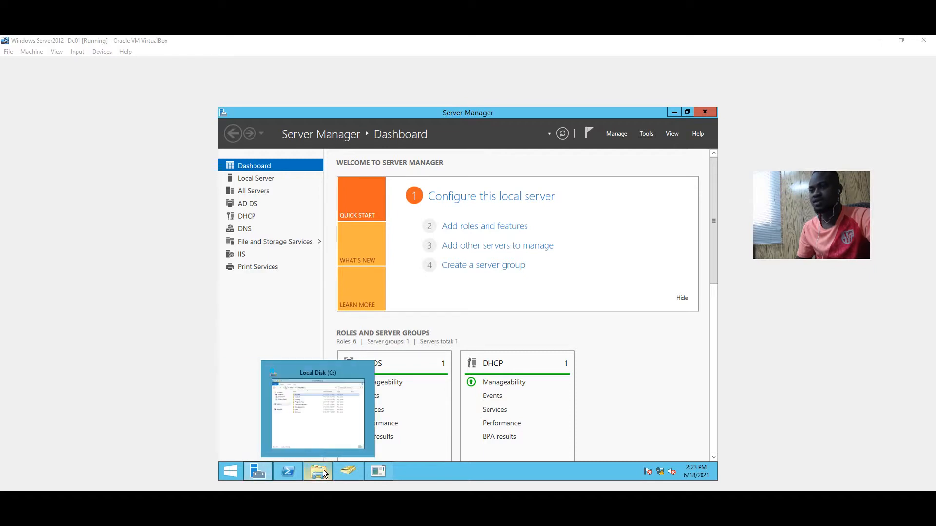
left_click(341, 469)
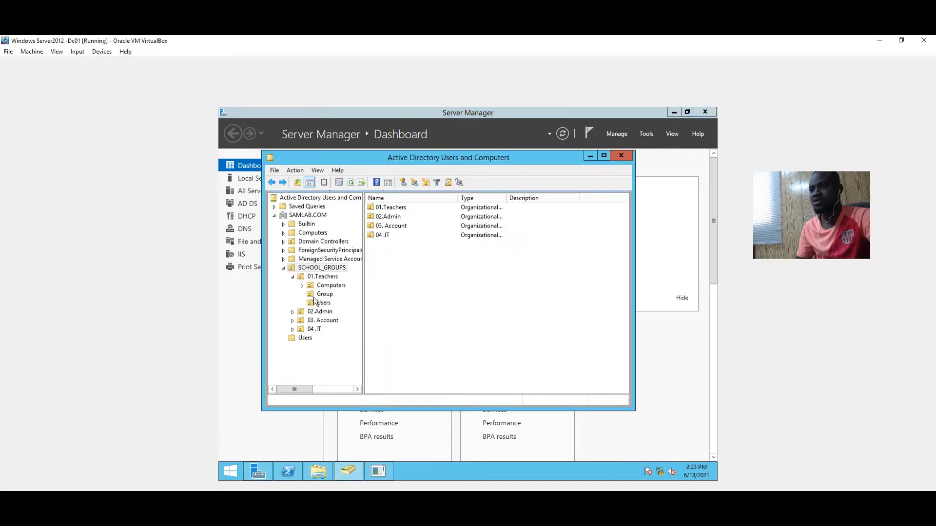
left_click(284, 267)
left_click(284, 267)
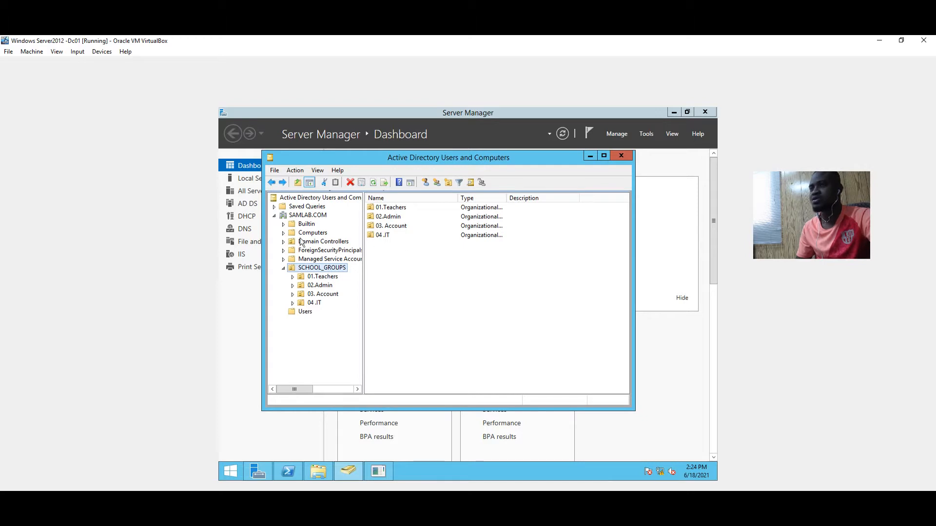
left_click(284, 268)
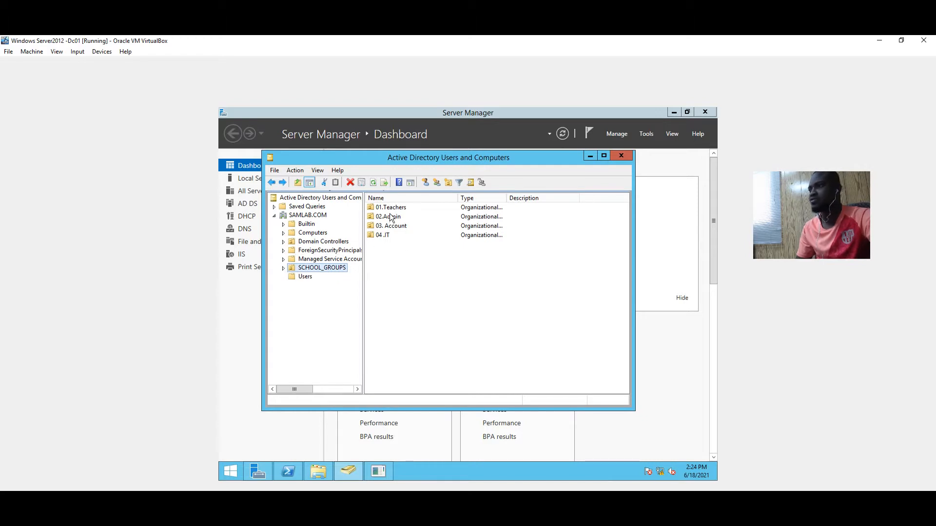
Minimize ADUC and make a new folder named SCHOOL in the Local Disk (C:) window
left_click(590, 157)
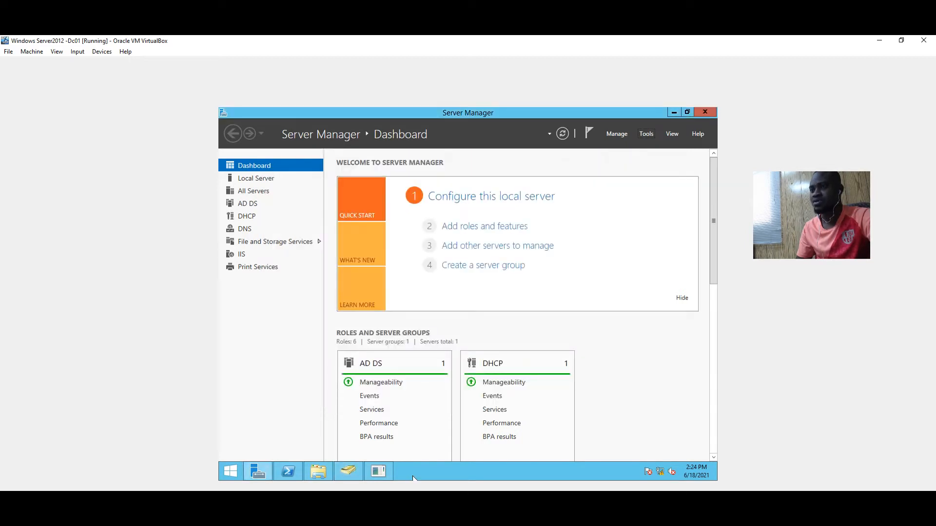
mouse_move(330, 478)
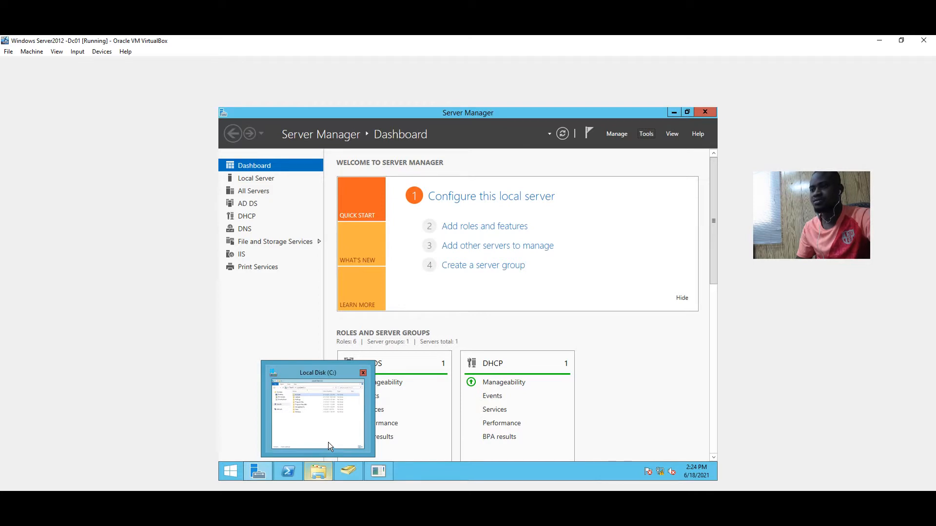
left_click(329, 443)
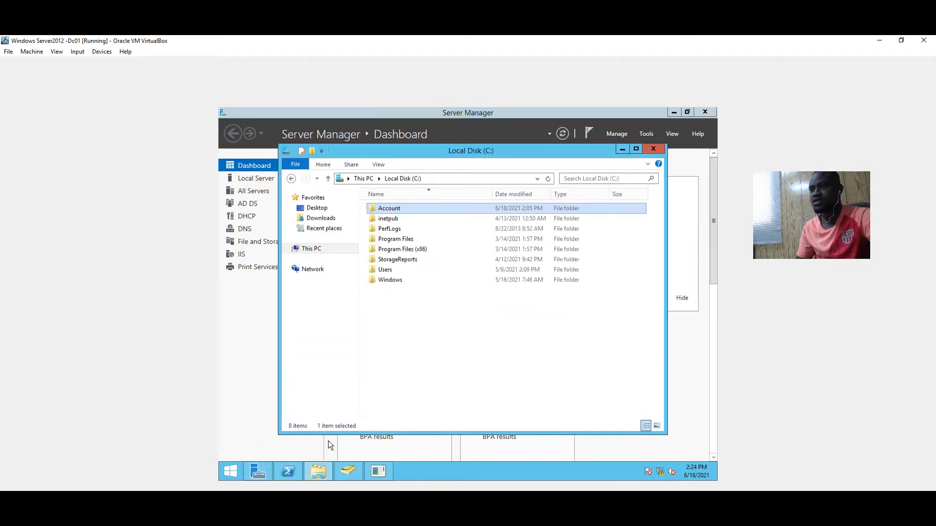
right_click(391, 300)
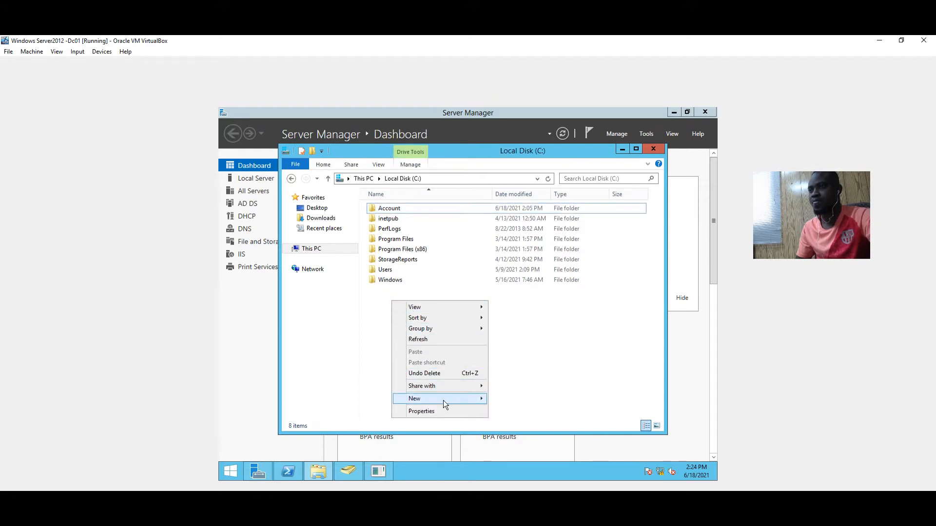
mouse_move(448, 399)
left_click(499, 399)
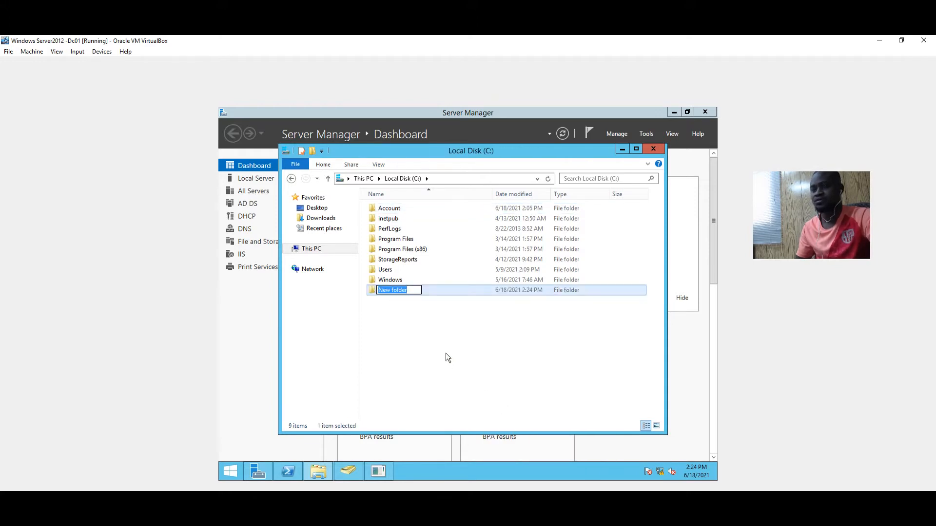
type("SCHOOL")
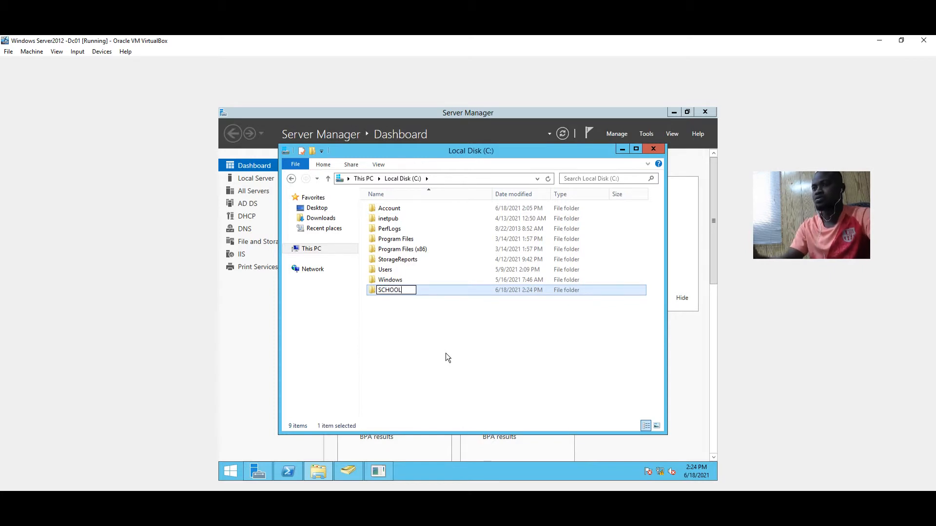
left_click(420, 326)
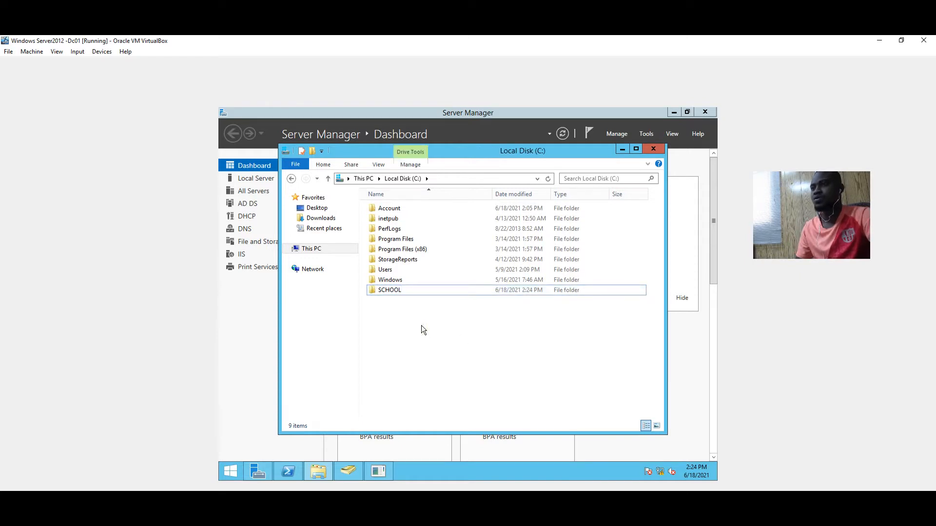
Share SCHOOL from its Sharing tab, trying to add Teachers, so it appears at \\Samlab-dc001\school
right_click(393, 289)
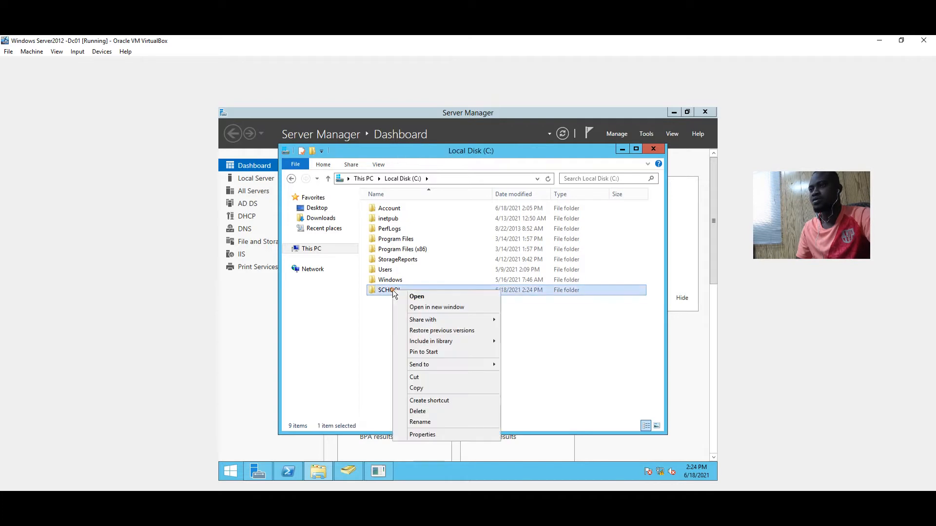
left_click(422, 436)
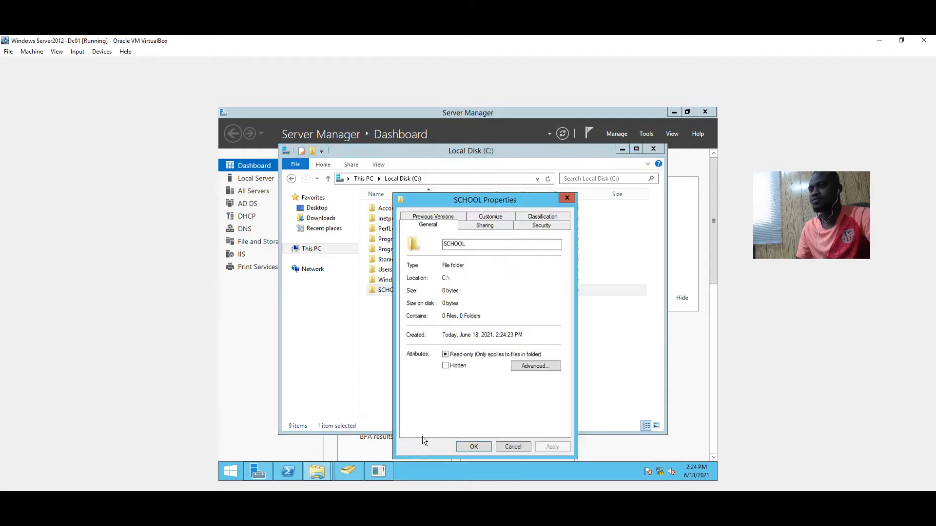
left_click(485, 226)
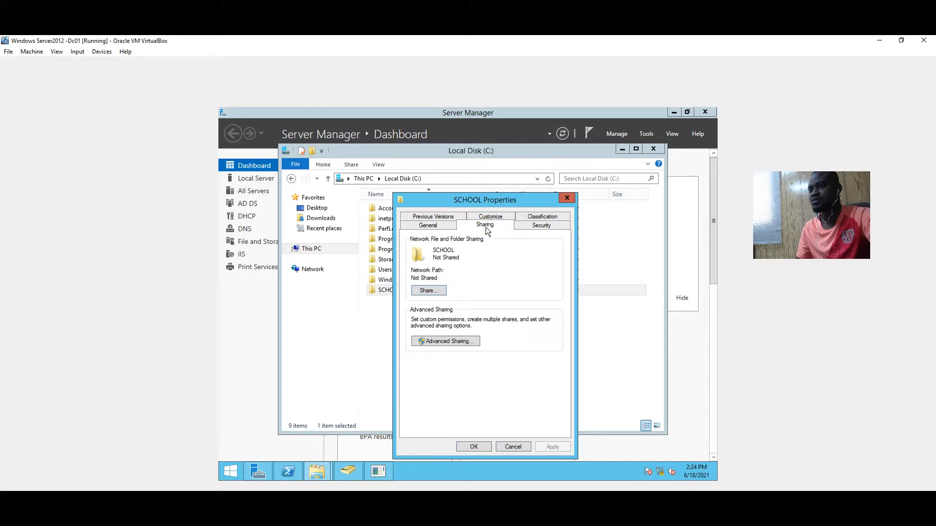
left_click(433, 292)
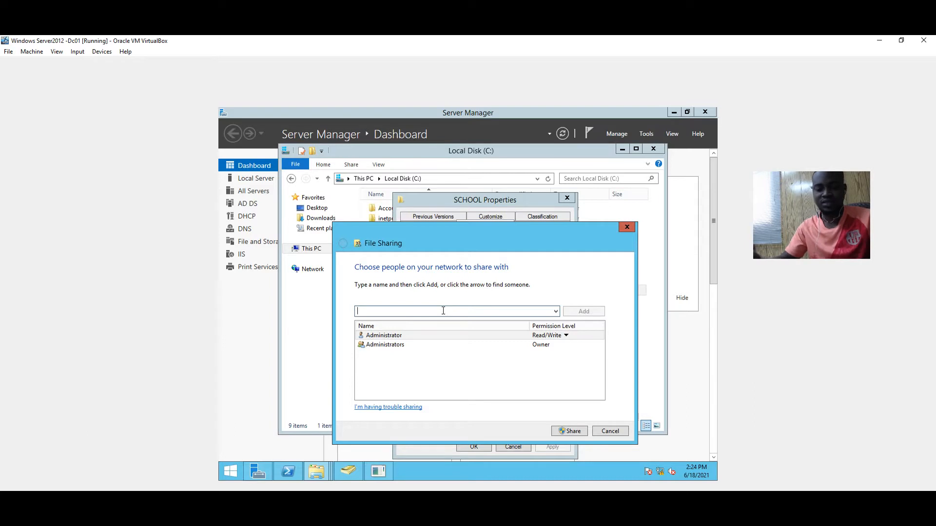
type("T")
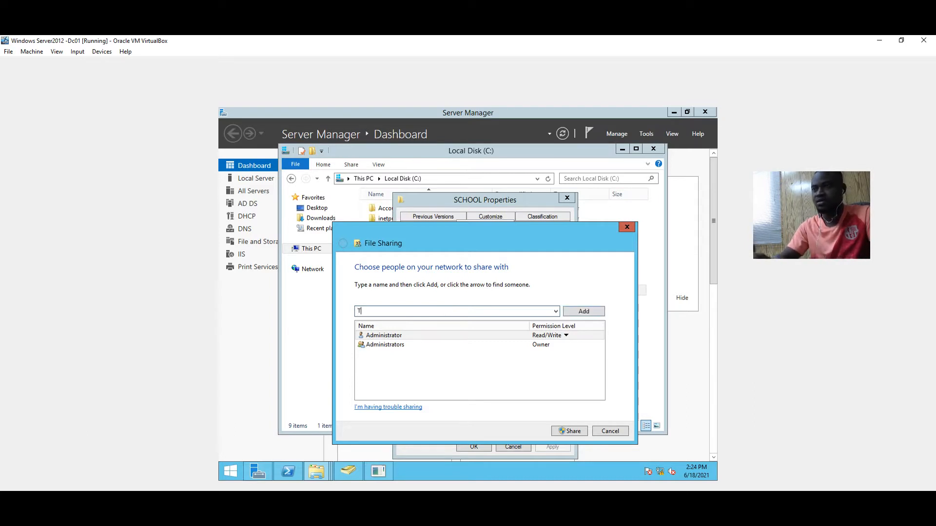
type("ea")
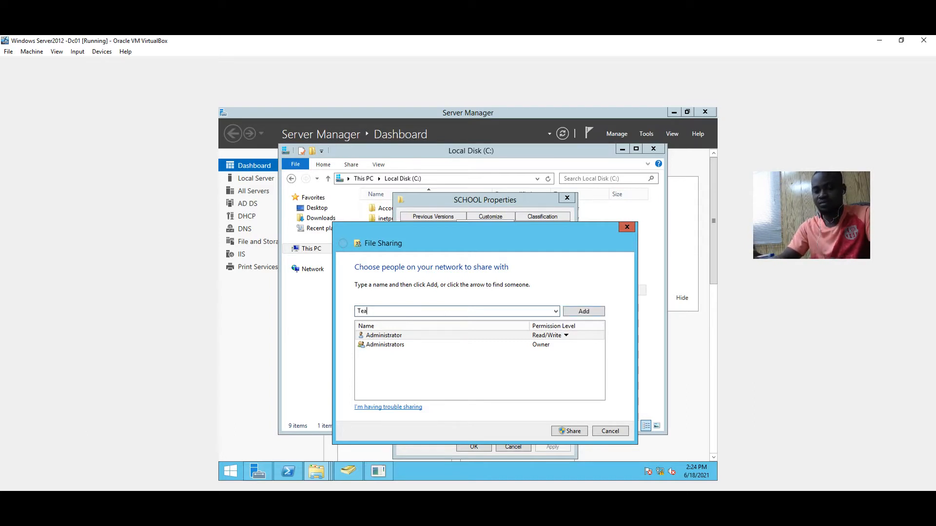
type("chers")
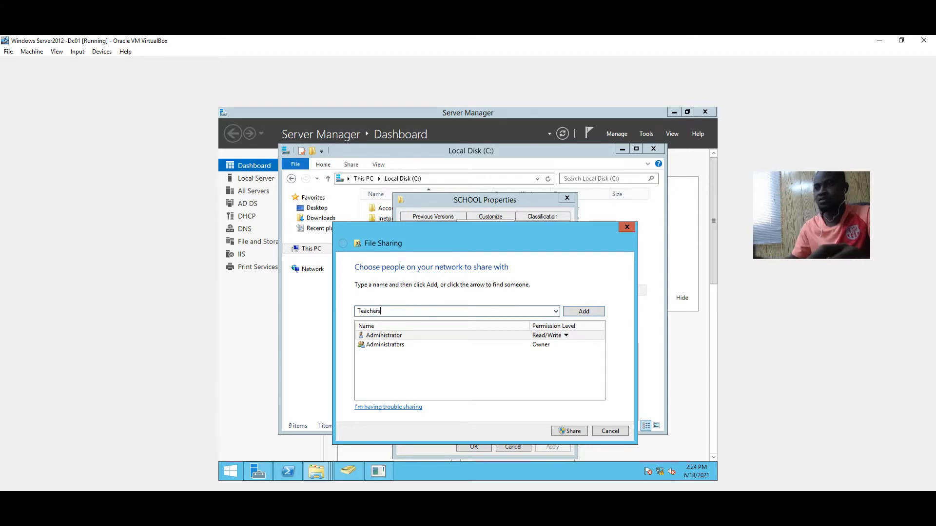
left_click(589, 311)
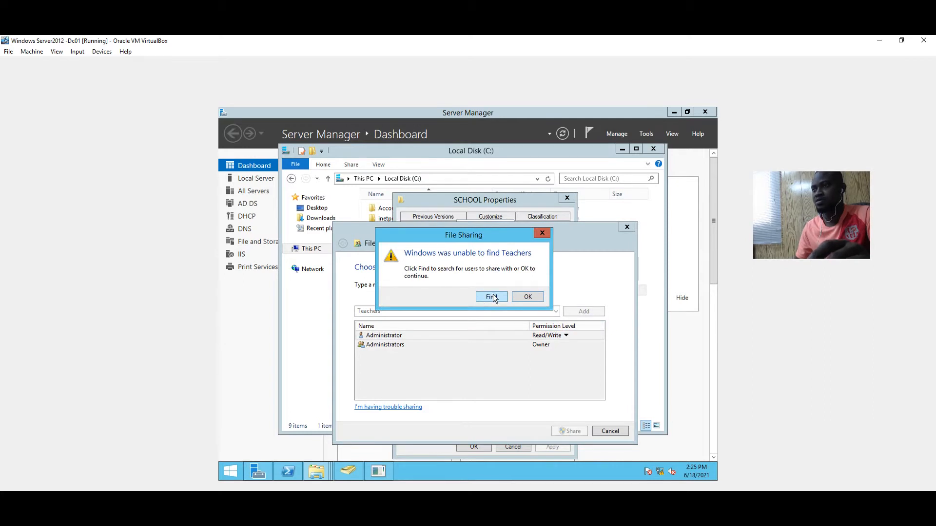
left_click(527, 297)
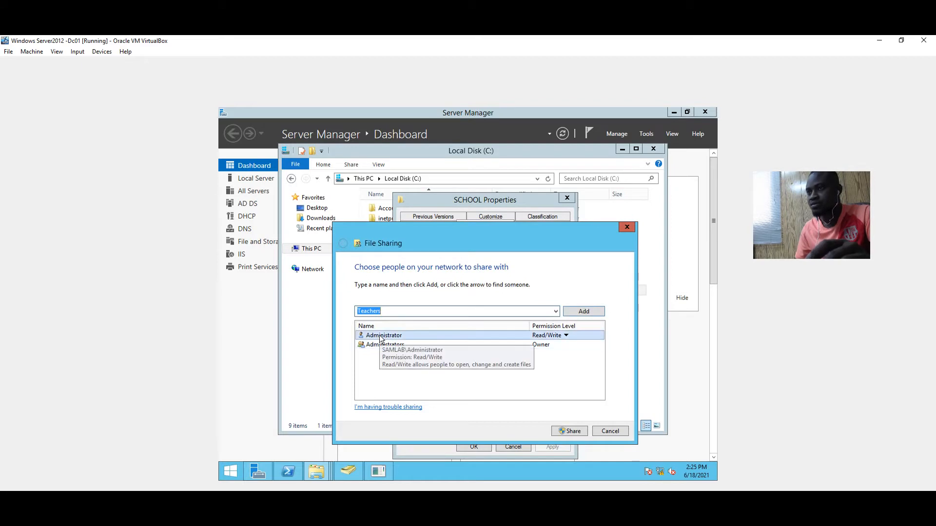
left_click(568, 432)
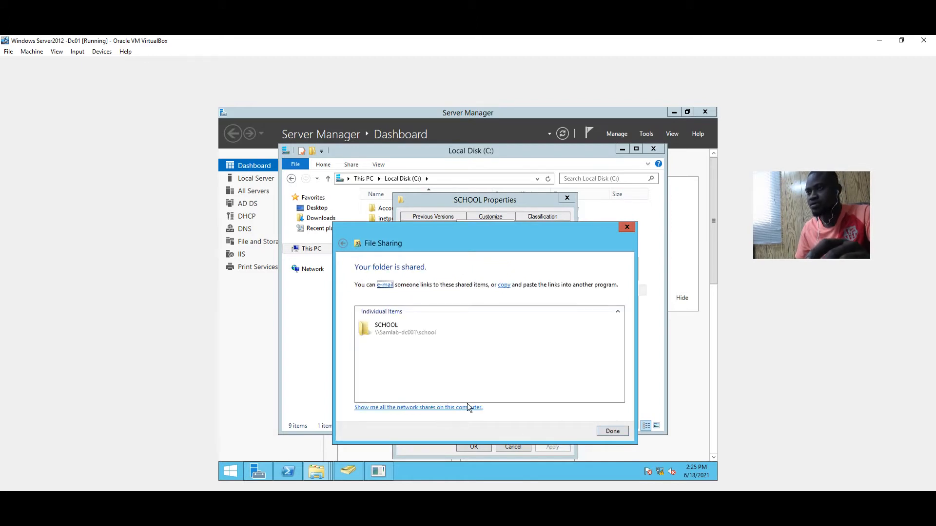
left_click(607, 431)
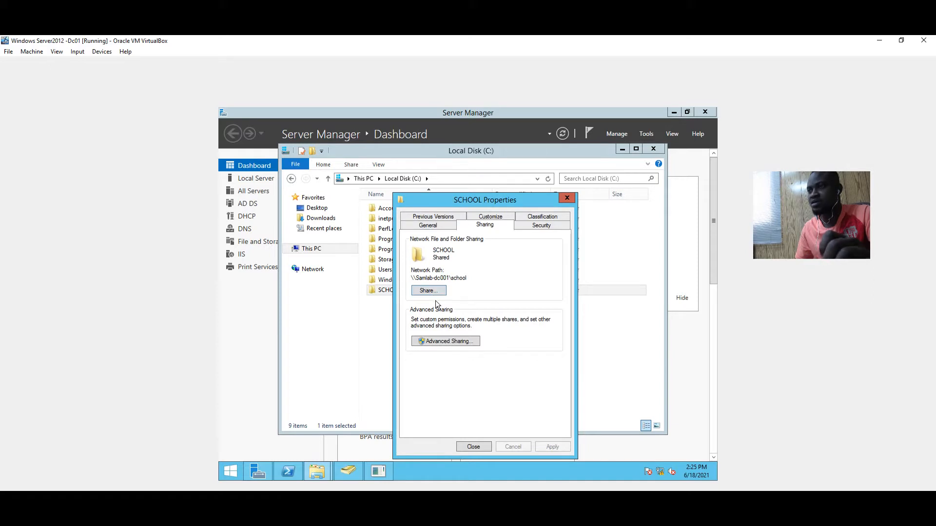
Review and cancel Advanced Sharing, select the \\Samlab-dc001\school path, and close SCHOOL Properties
left_click(449, 340)
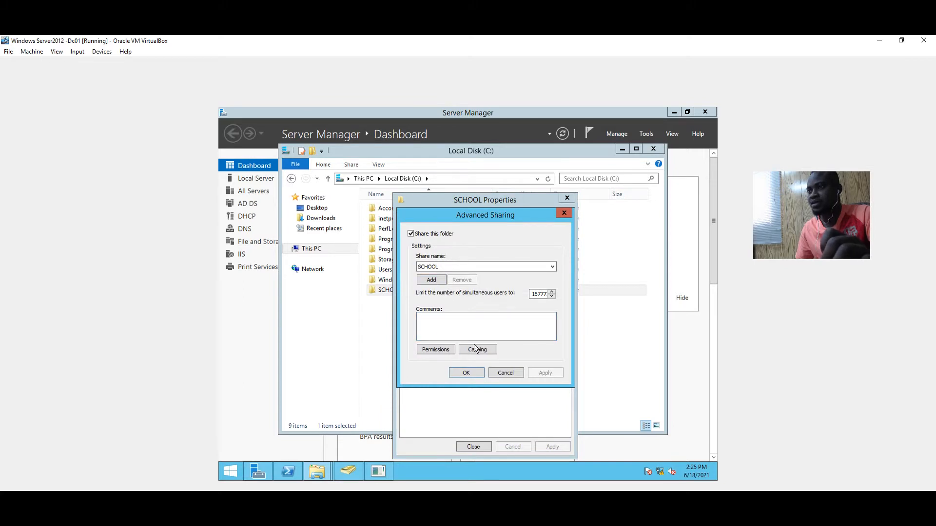
left_click(497, 371)
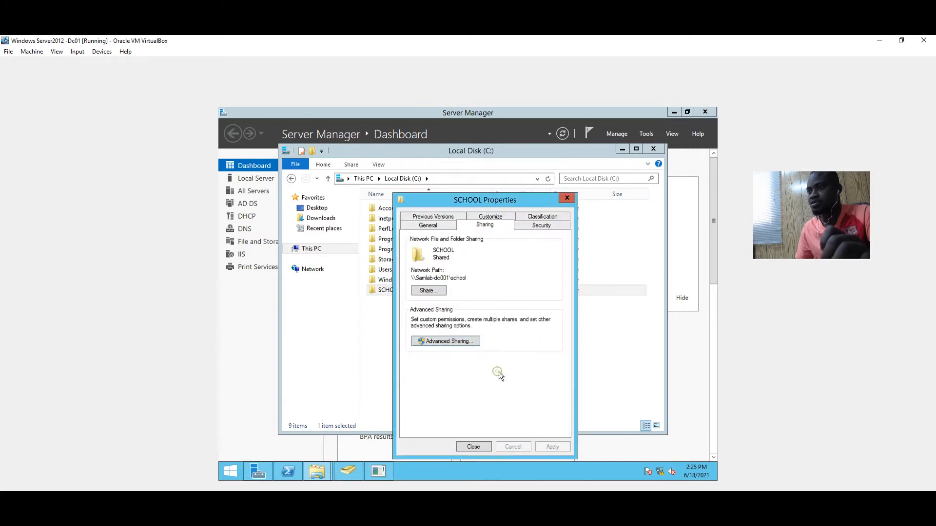
left_click(430, 291)
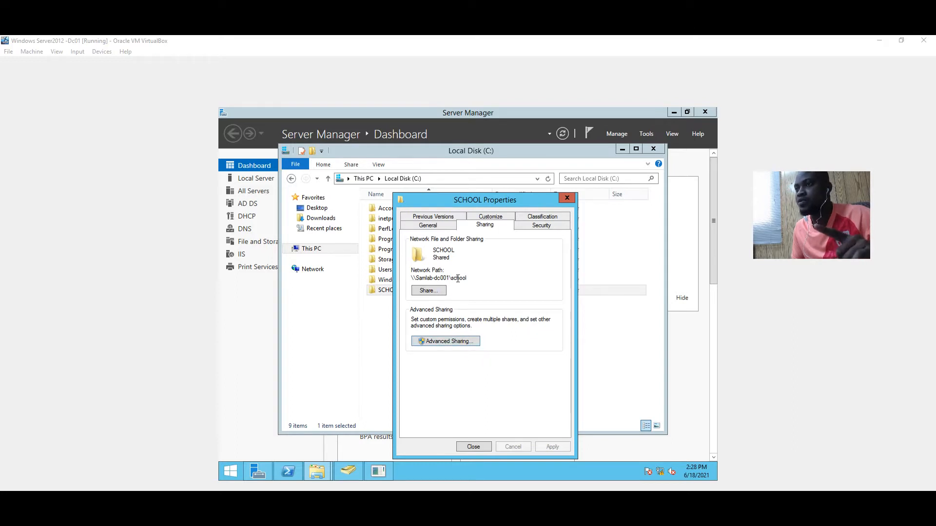
left_click_drag(467, 277, 409, 282)
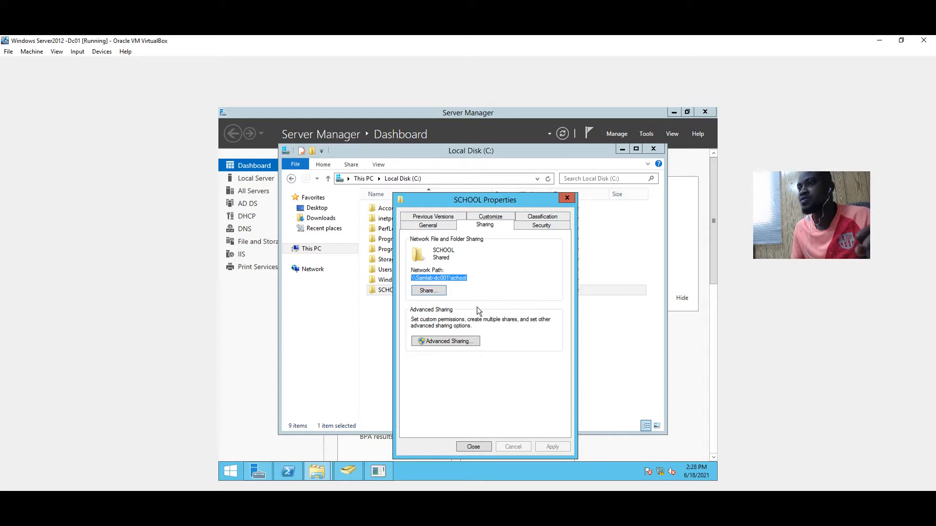
left_click(488, 446)
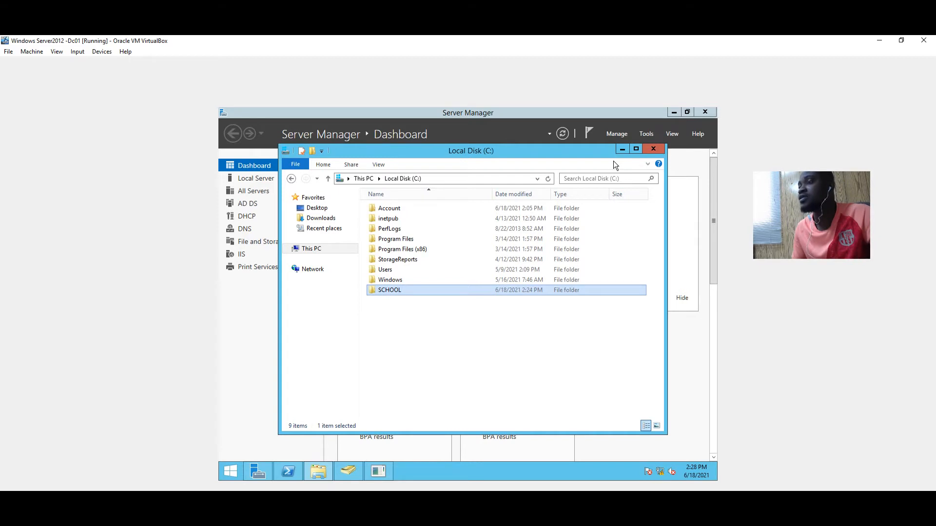
Check 01.Teachers' Users, then open its empty Group container's context menu
left_click(348, 471)
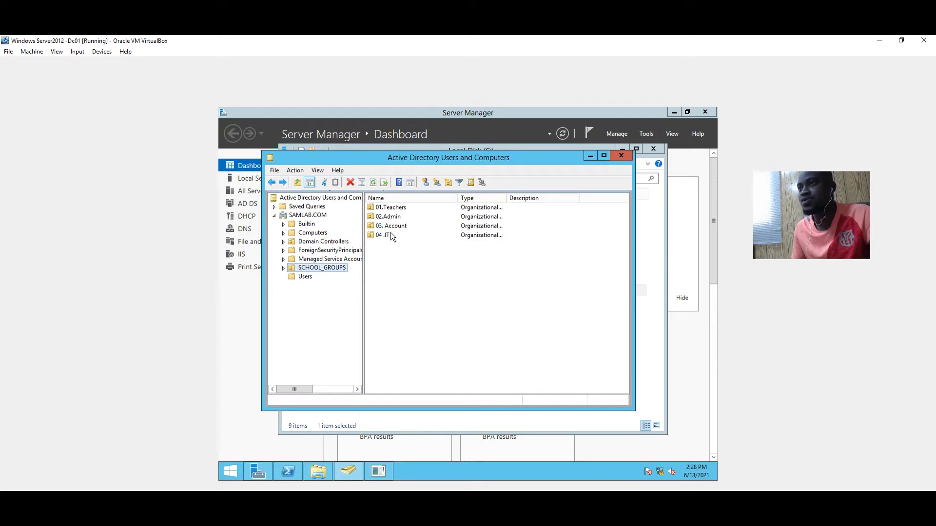
double_click(397, 209)
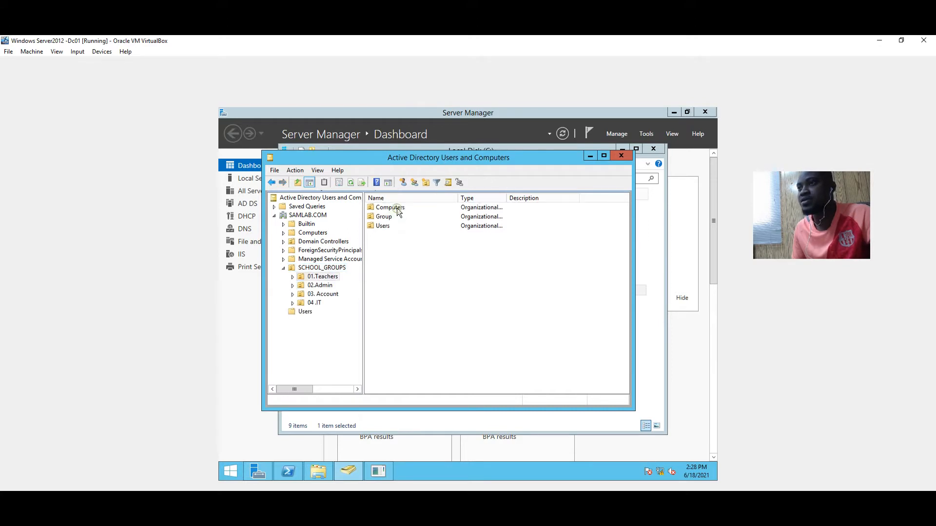
double_click(388, 227)
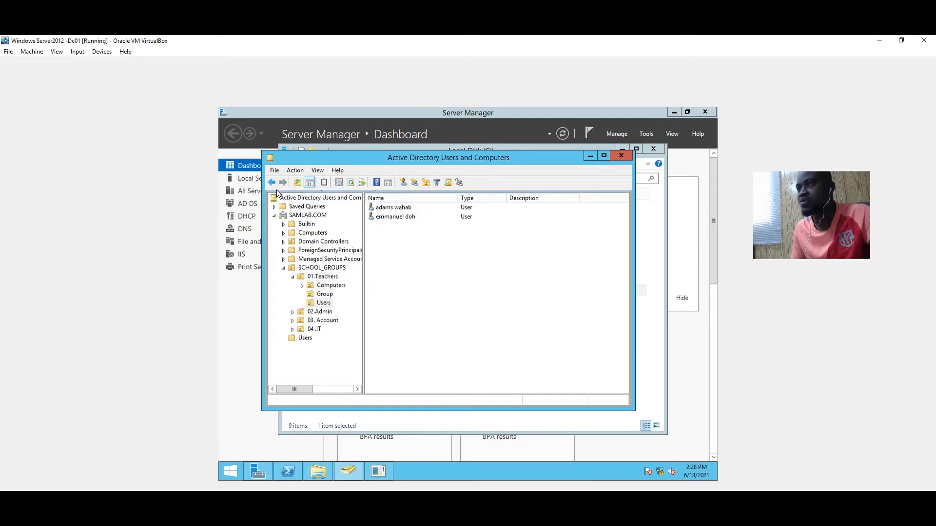
left_click(270, 186)
double_click(383, 216)
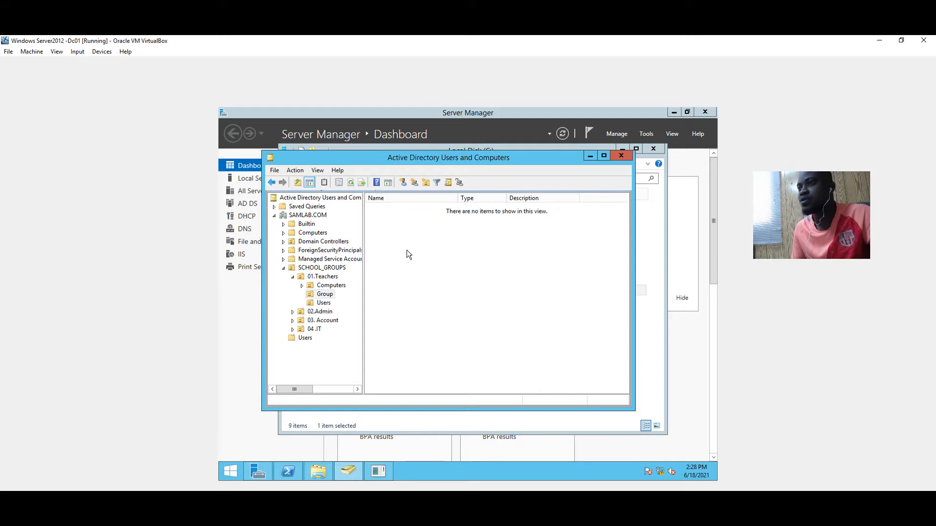
right_click(457, 313)
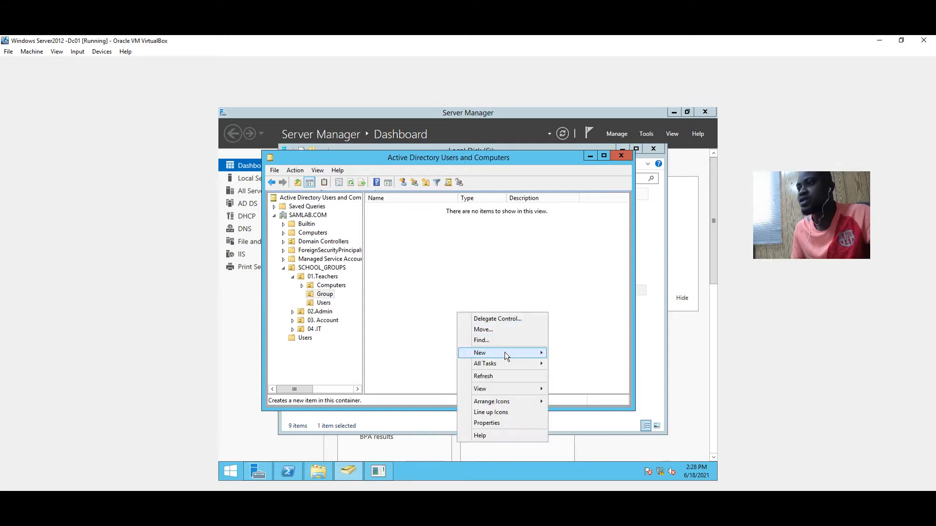
Add a new group 'Teachers' with Global scope and Security type under 01.Teachers > Group
mouse_move(505, 353)
left_click(571, 374)
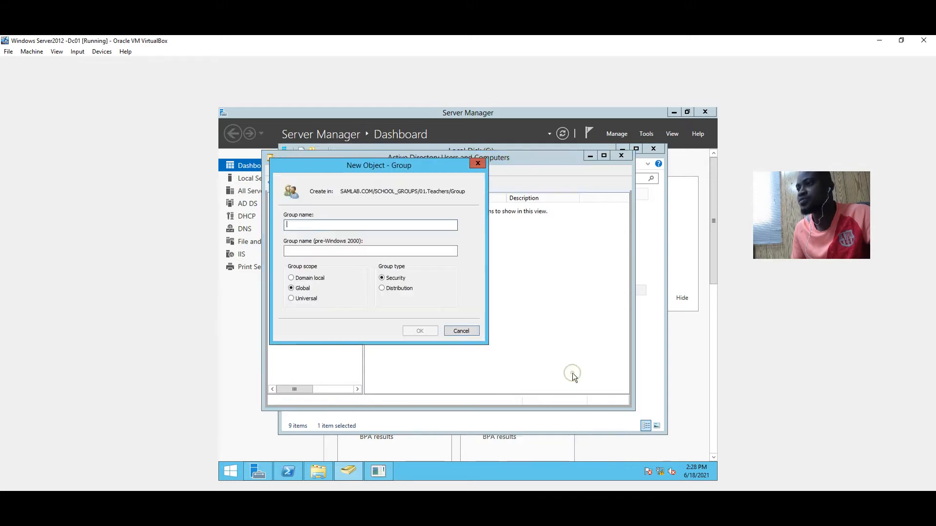
type("T")
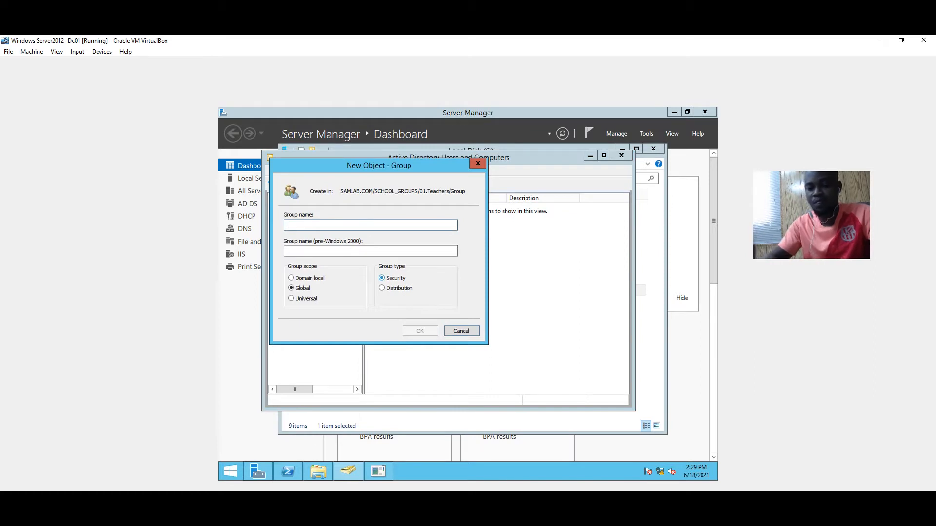
type("e")
type("achers")
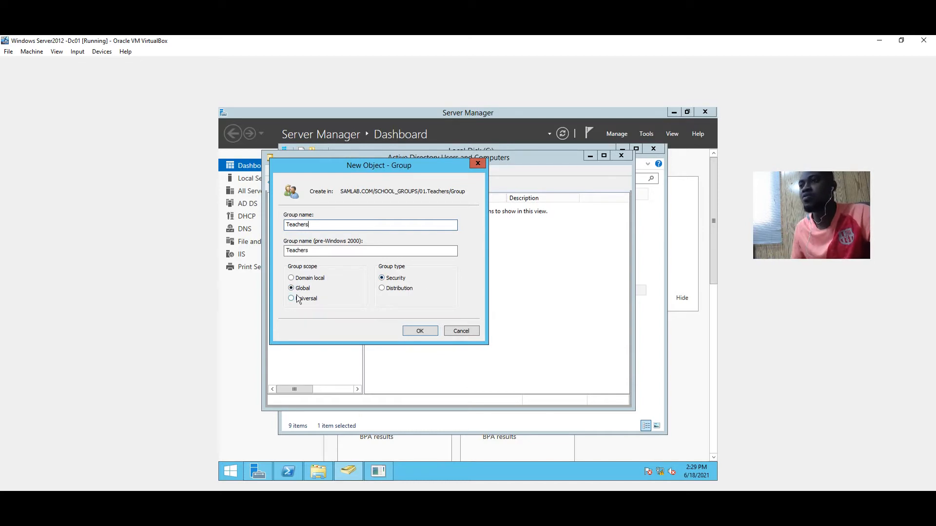
left_click(428, 330)
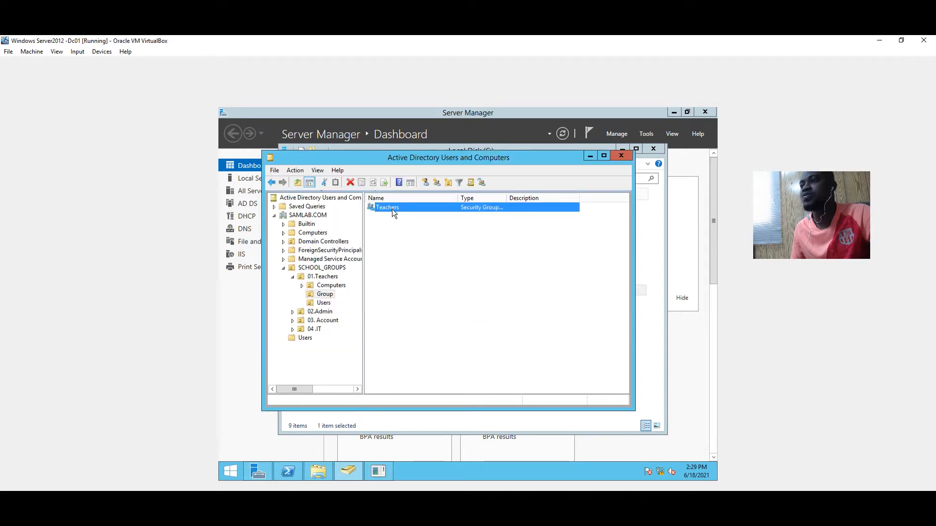
Select 02.Admin, open its empty Group container and bring up its context menu
left_click(272, 184)
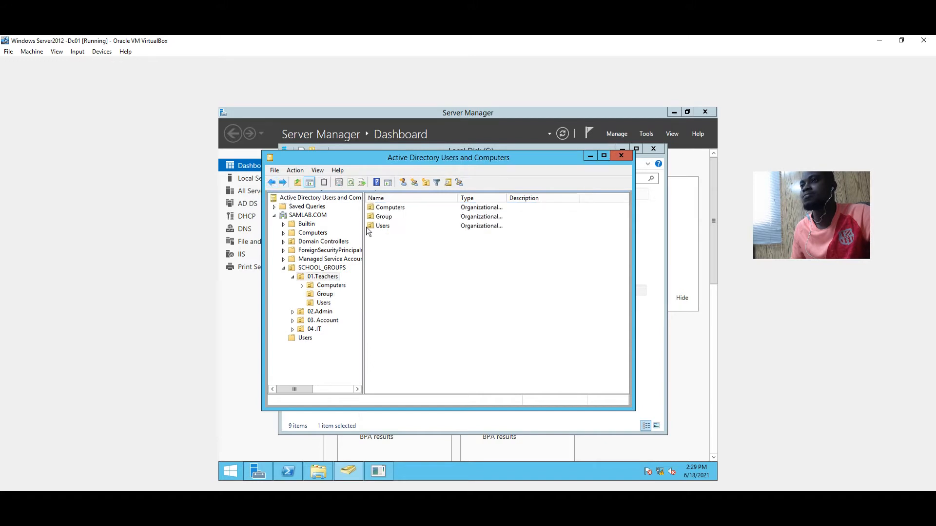
left_click(326, 312)
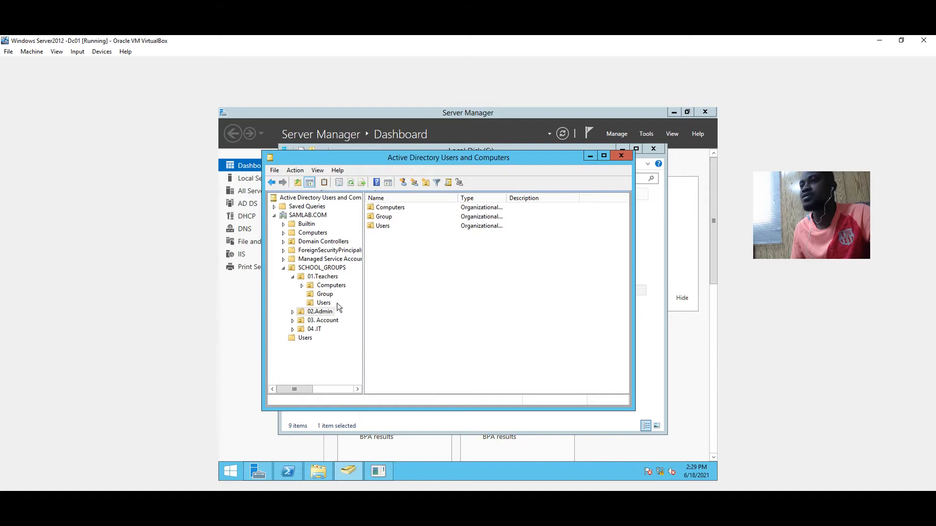
double_click(384, 218)
right_click(410, 245)
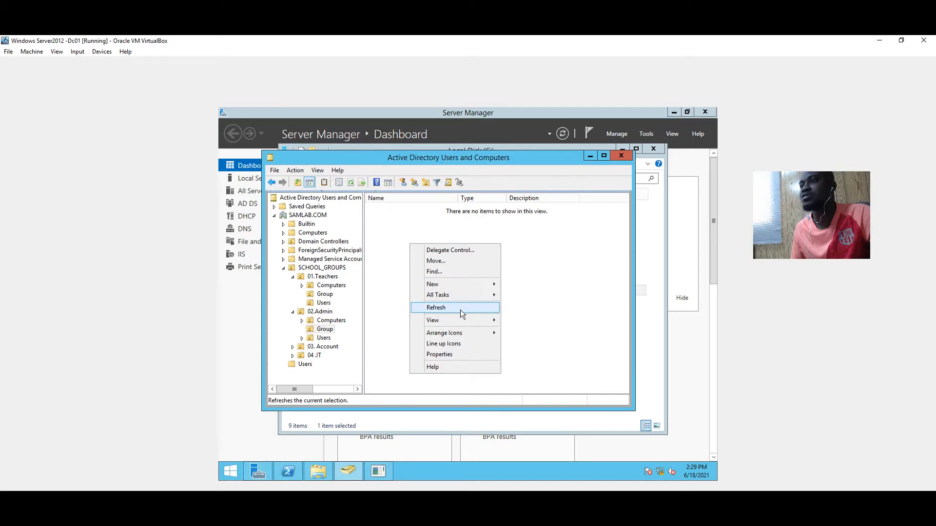
Create a new group named 'Admin' in the 02.Admin Group container
mouse_move(488, 284)
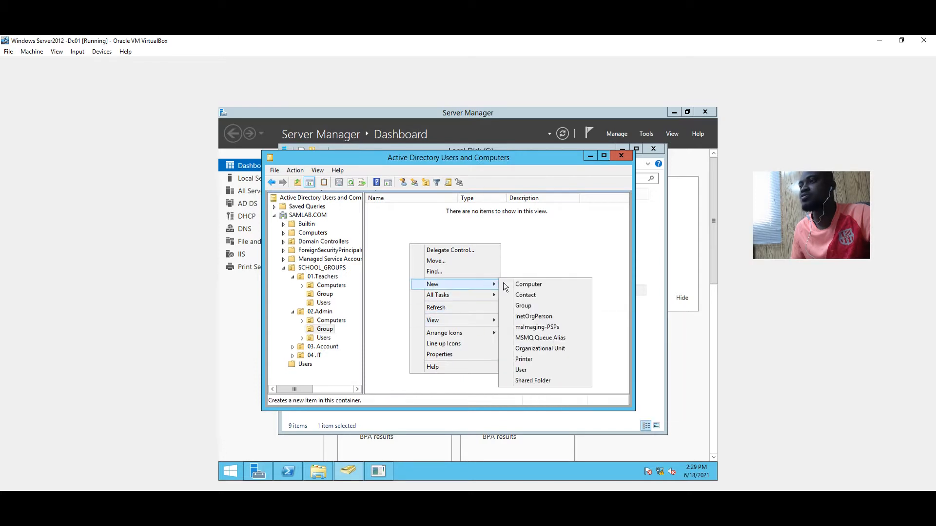
left_click(543, 306)
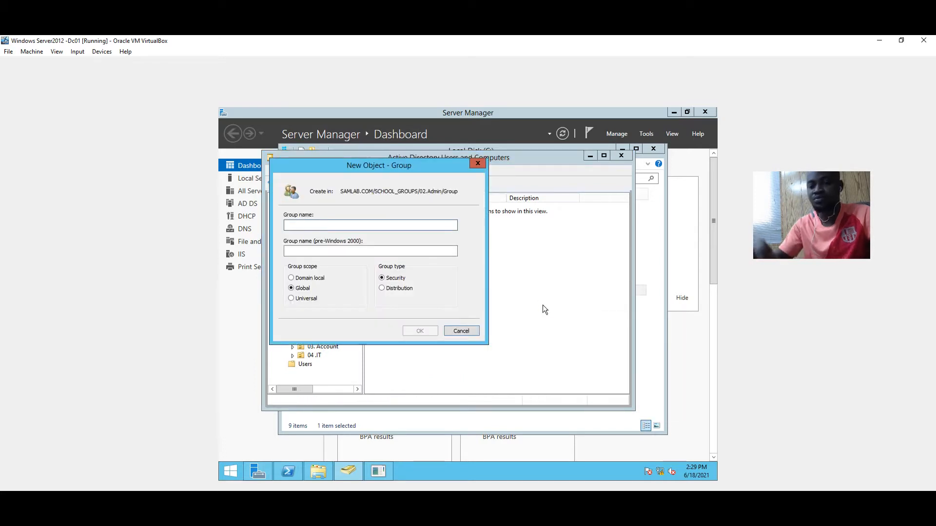
type("Admin")
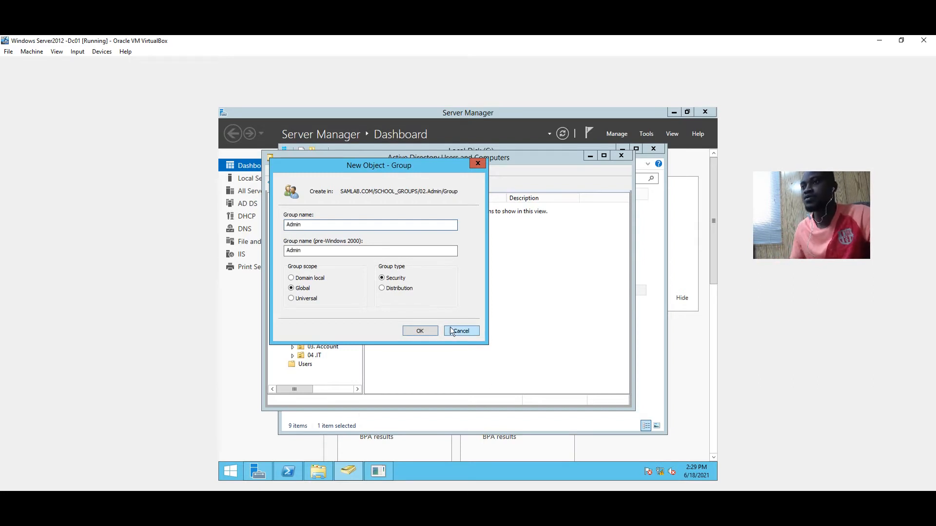
left_click(435, 330)
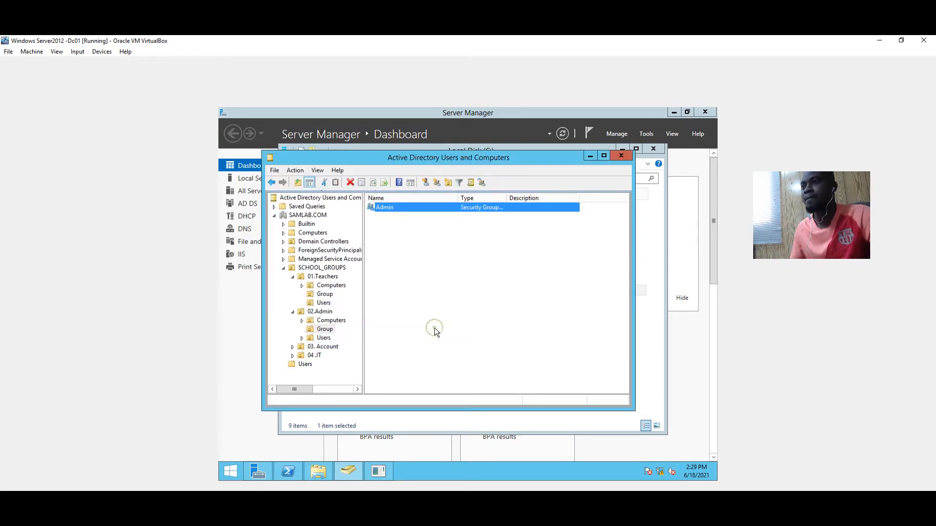
Review the user accounts in 02.Admin's and 01.Teachers' Users containers
left_click(272, 183)
double_click(381, 225)
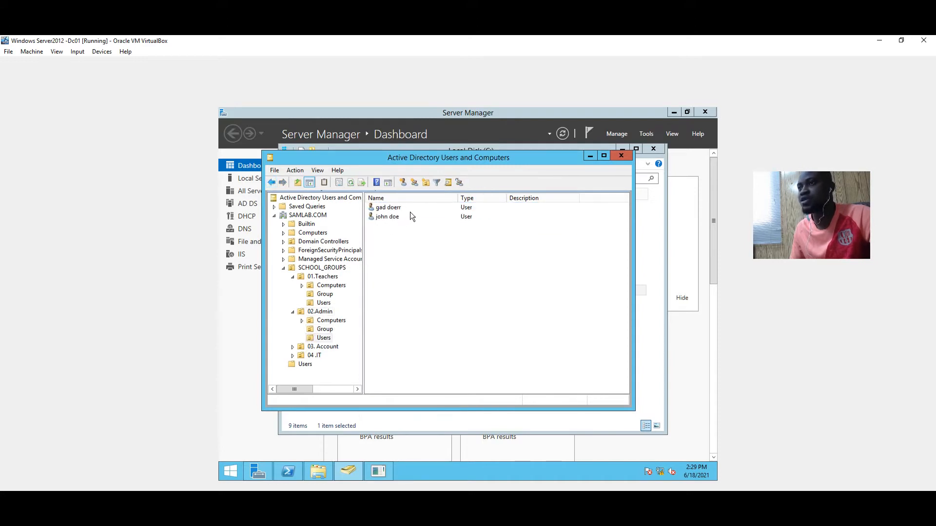
left_click(300, 285)
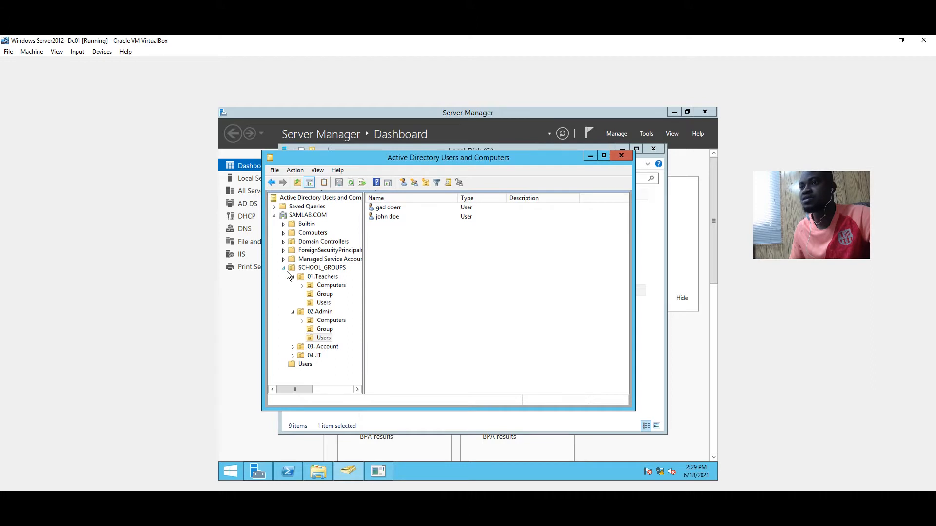
left_click(298, 276)
double_click(384, 228)
left_click(272, 183)
Open SCHOOL's sharing wizard and add the teachers and admin groups
left_click(588, 155)
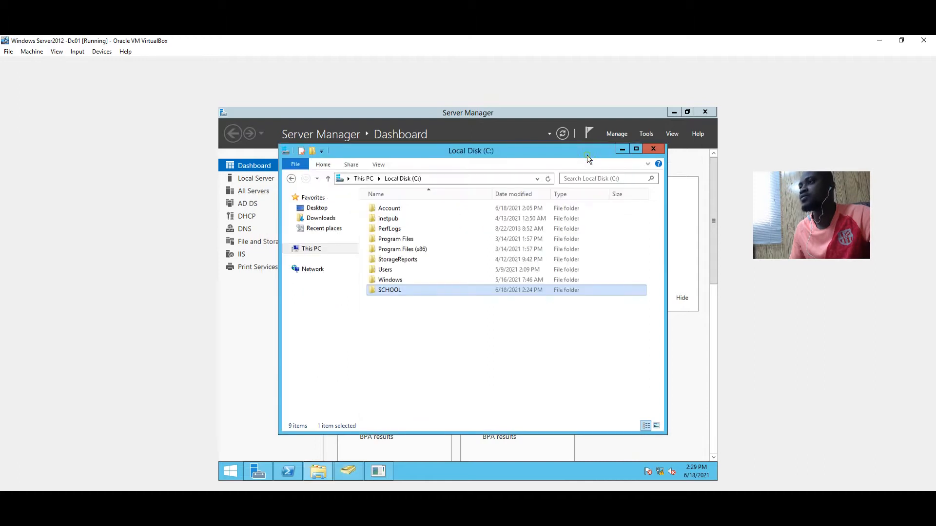
right_click(407, 290)
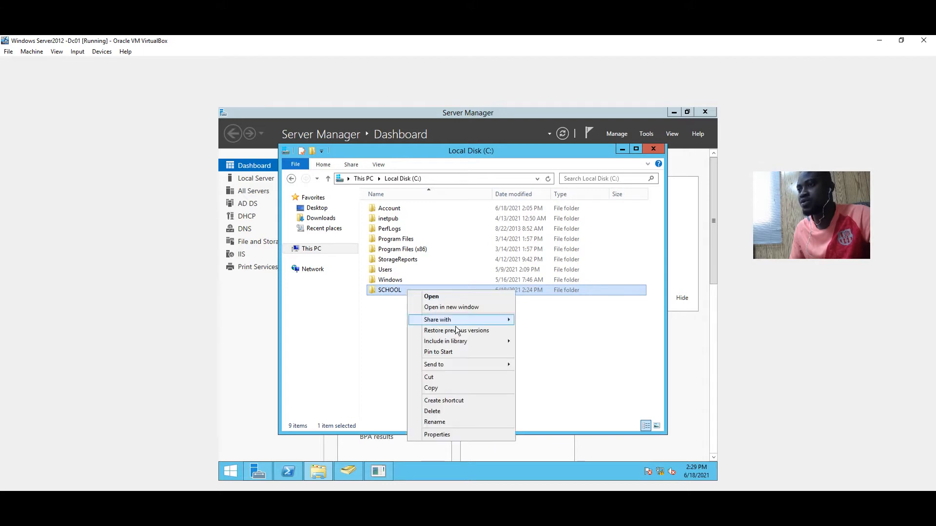
left_click(440, 435)
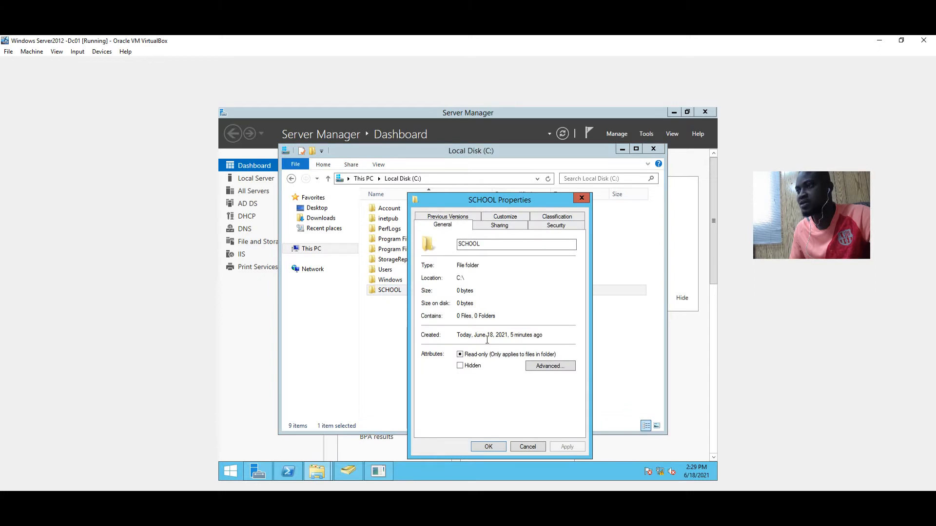
left_click(490, 228)
left_click(444, 292)
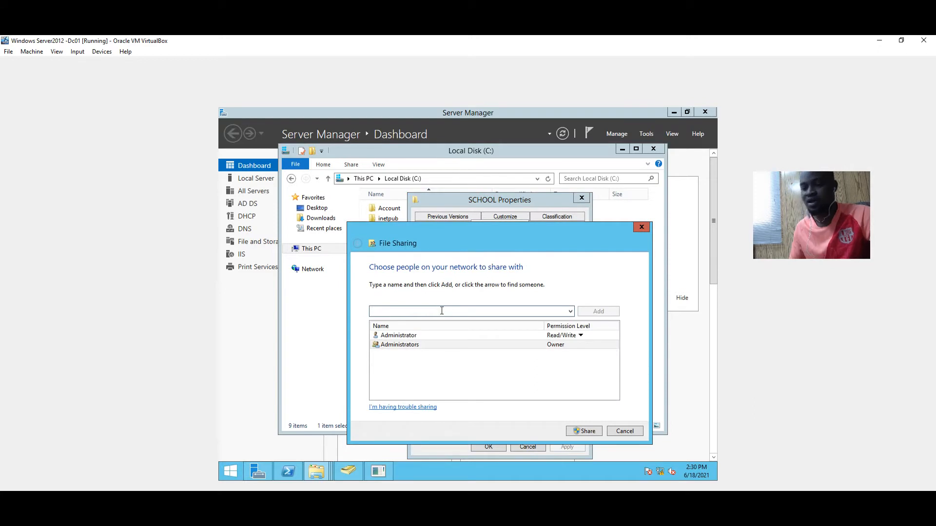
type("teachers")
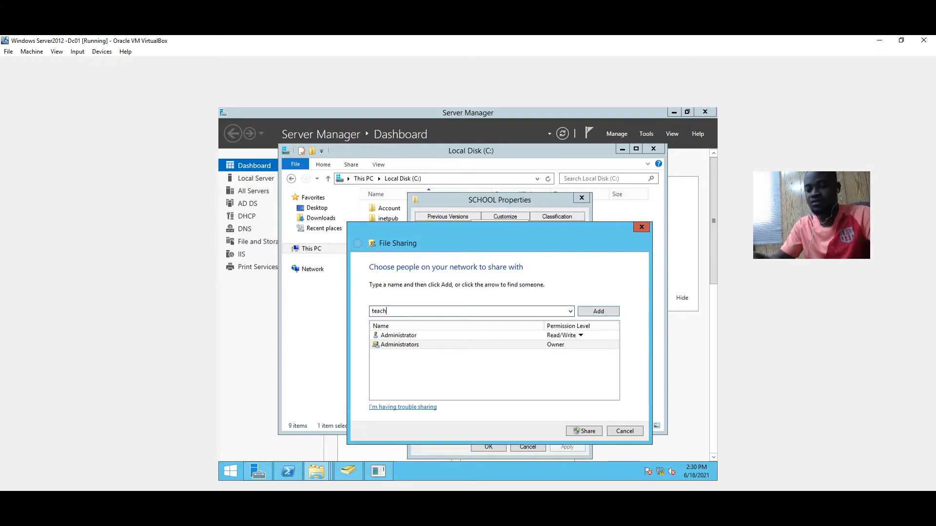
left_click(602, 311)
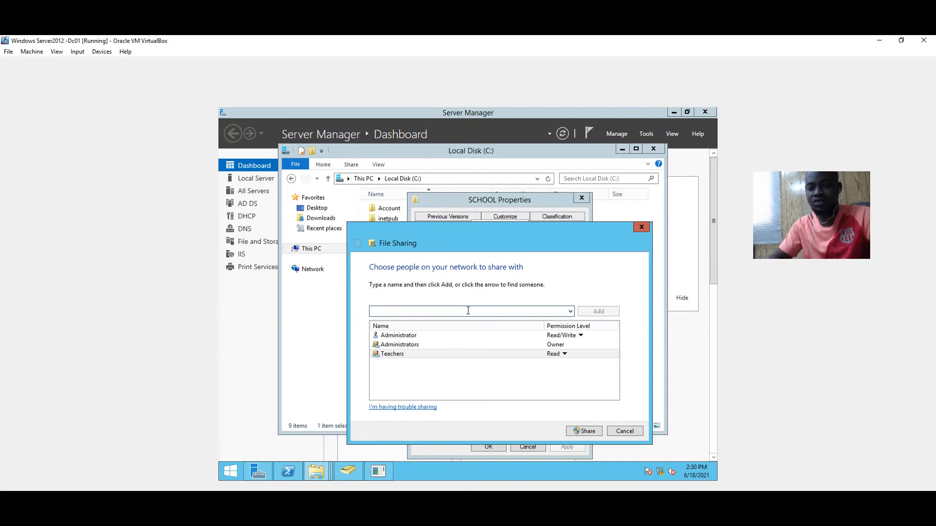
type("admin")
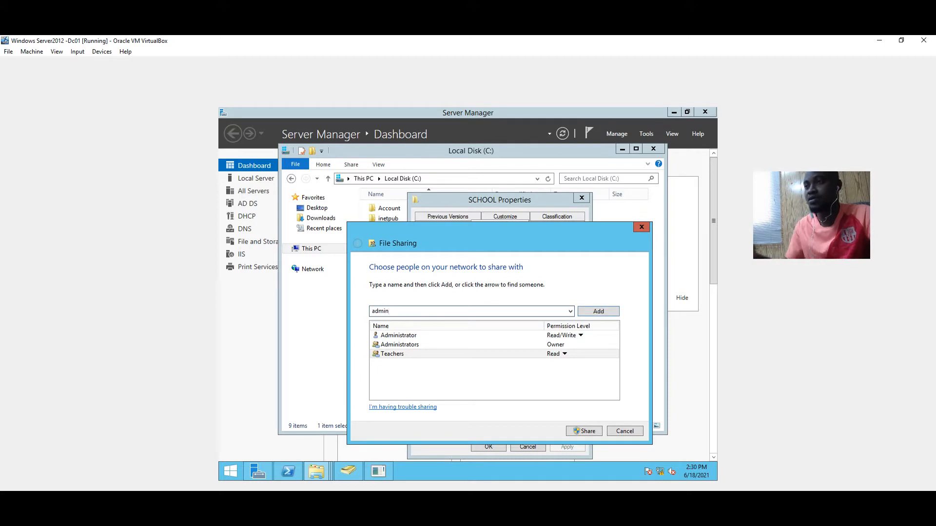
left_click(602, 315)
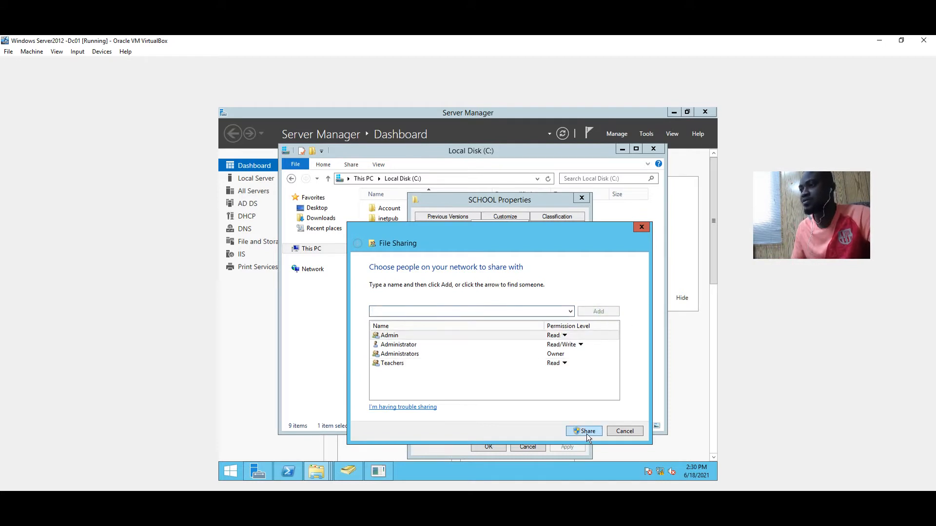
Give Teachers and Admin Read/Write permission and share the SCHOOL folder
left_click(565, 363)
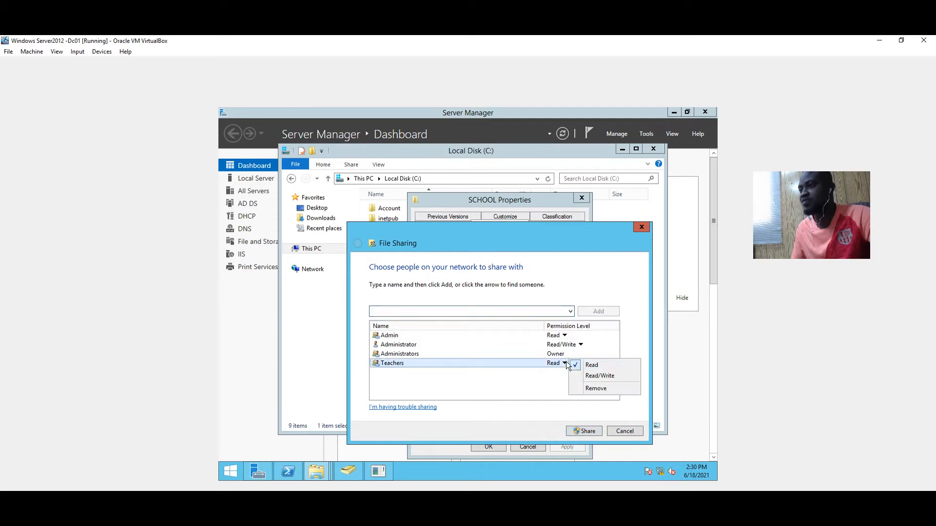
left_click(589, 376)
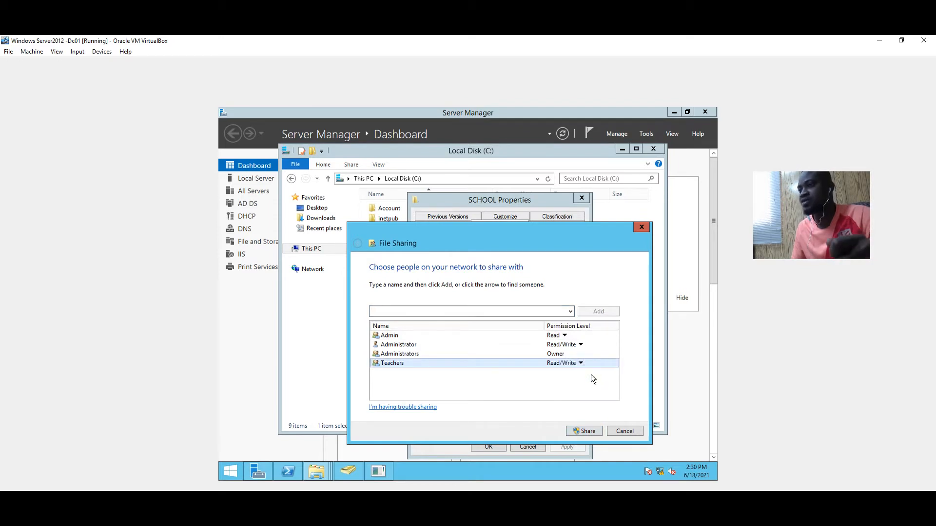
left_click(566, 335)
left_click(590, 348)
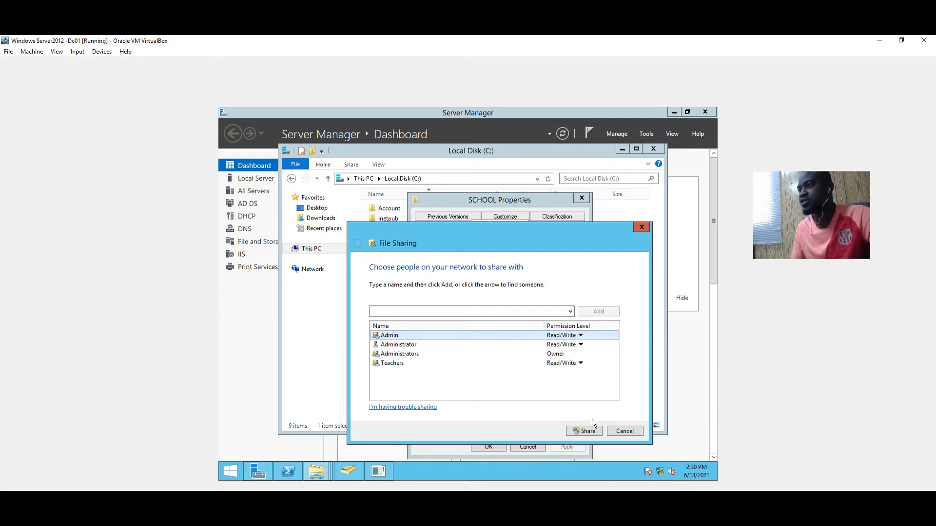
left_click(587, 431)
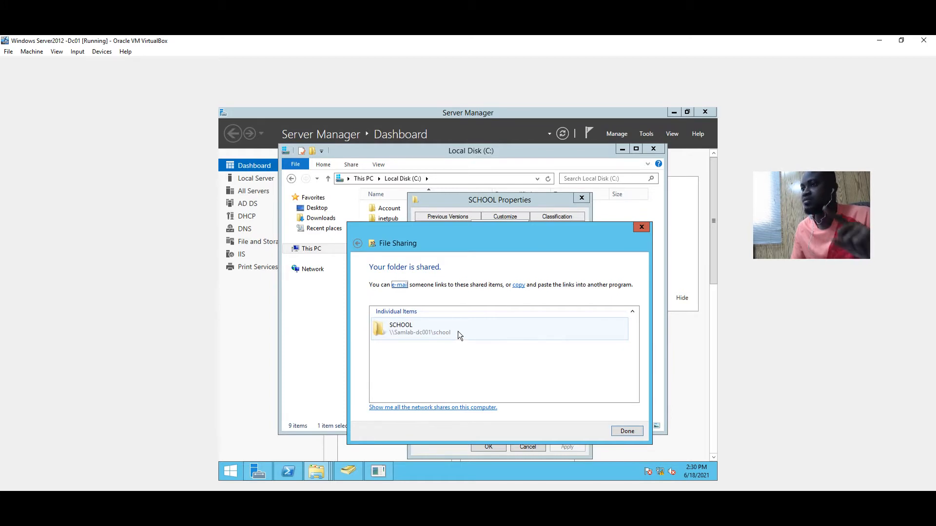
left_click(628, 431)
Close SCHOOL Properties, inspect the SCHOOL folder path and empty Network folder, then return to C:
left_click(501, 446)
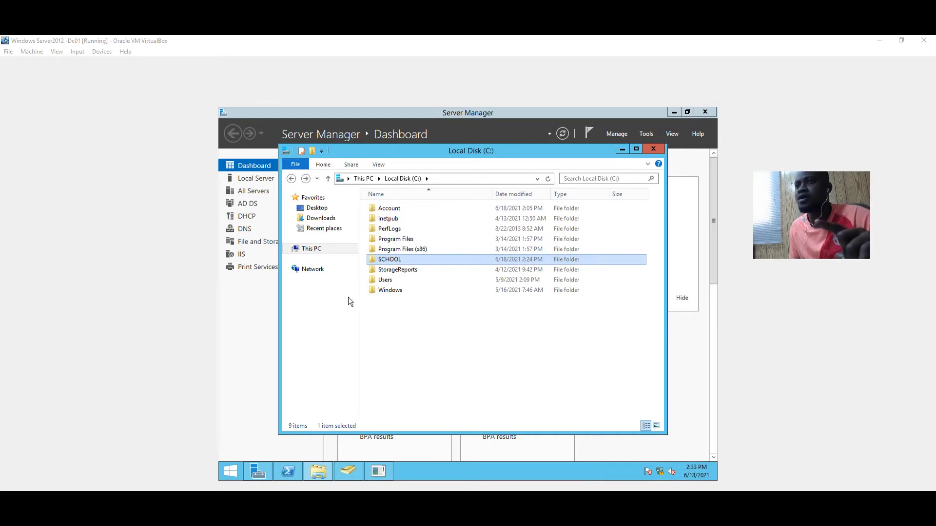
double_click(387, 260)
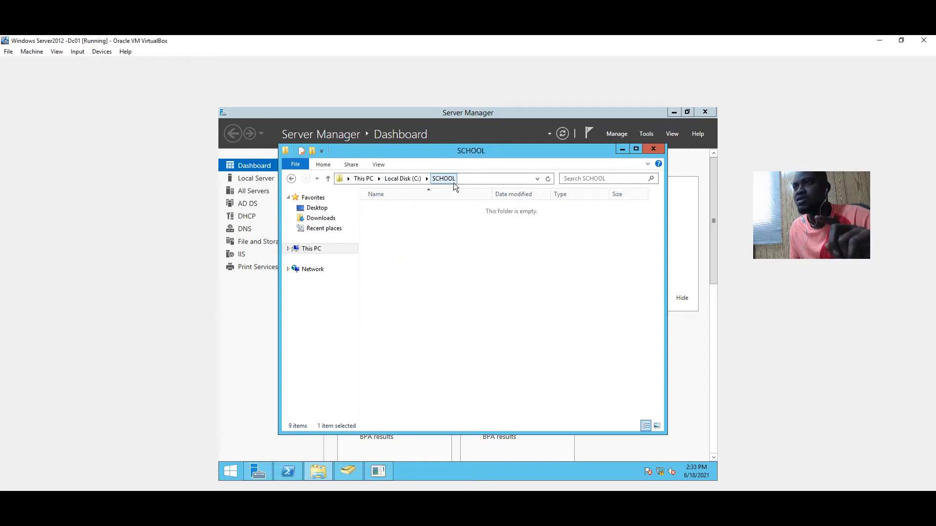
left_click(477, 179)
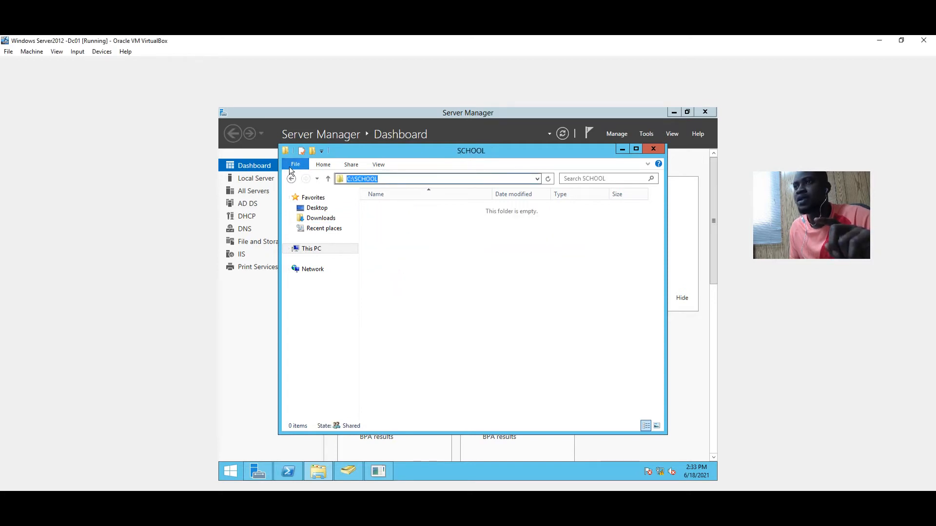
left_click(293, 179)
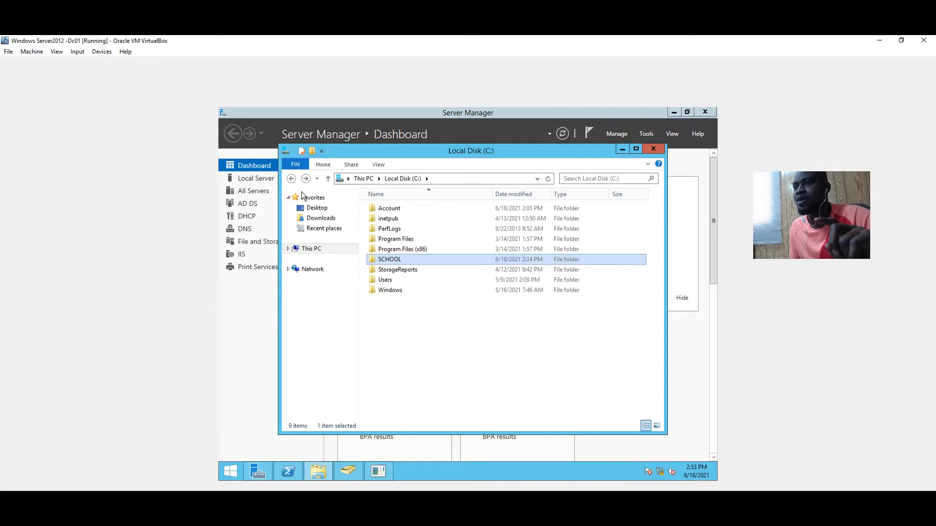
left_click(317, 272)
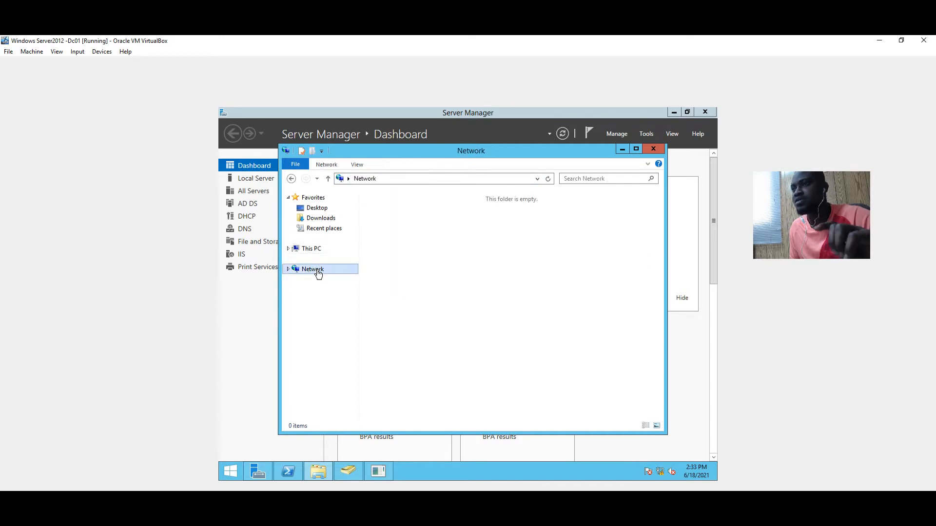
left_click(475, 179)
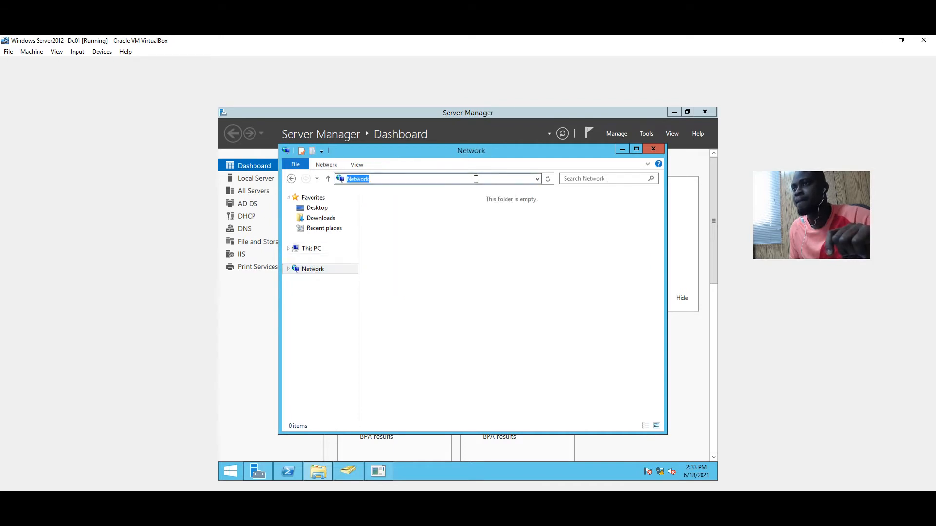
left_click(293, 178)
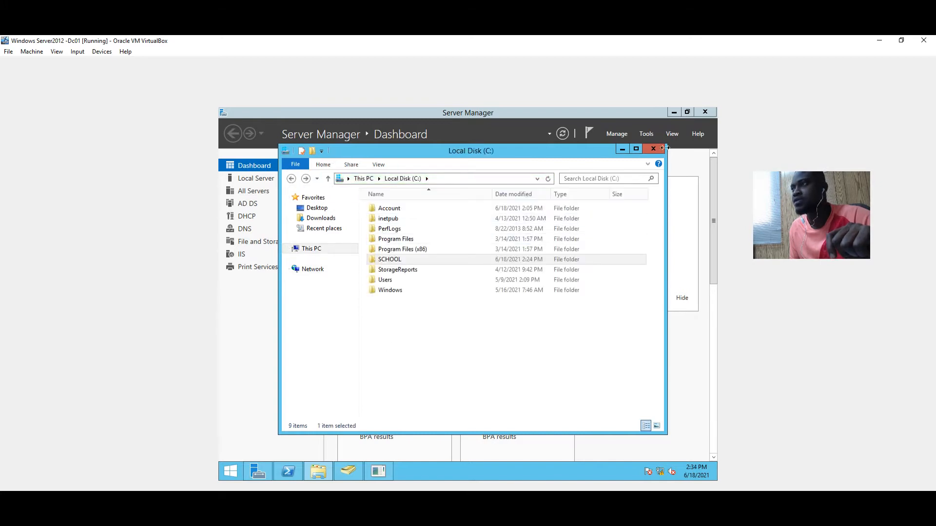
Look over SCHOOL's Home and Share ribbon options, then Server Manager's Manage menu and VM windows
left_click(622, 149)
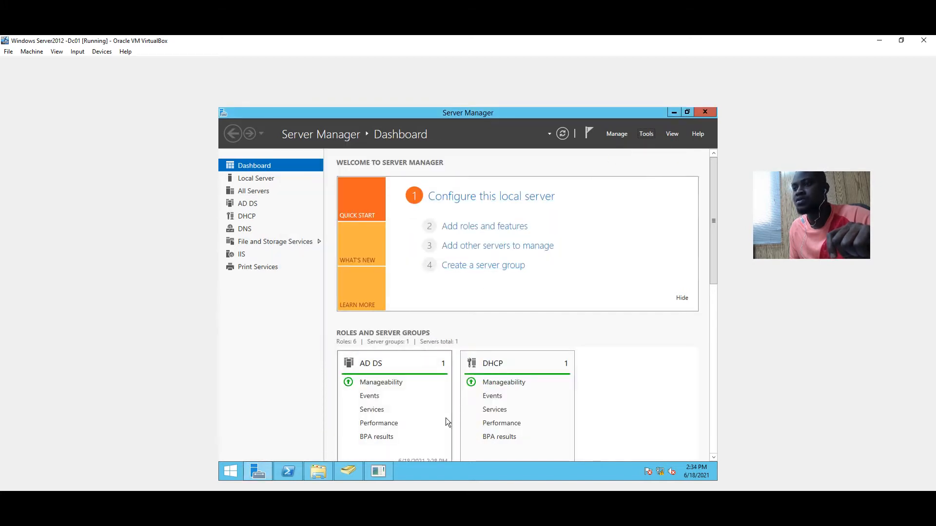
mouse_move(319, 471)
left_click(396, 381)
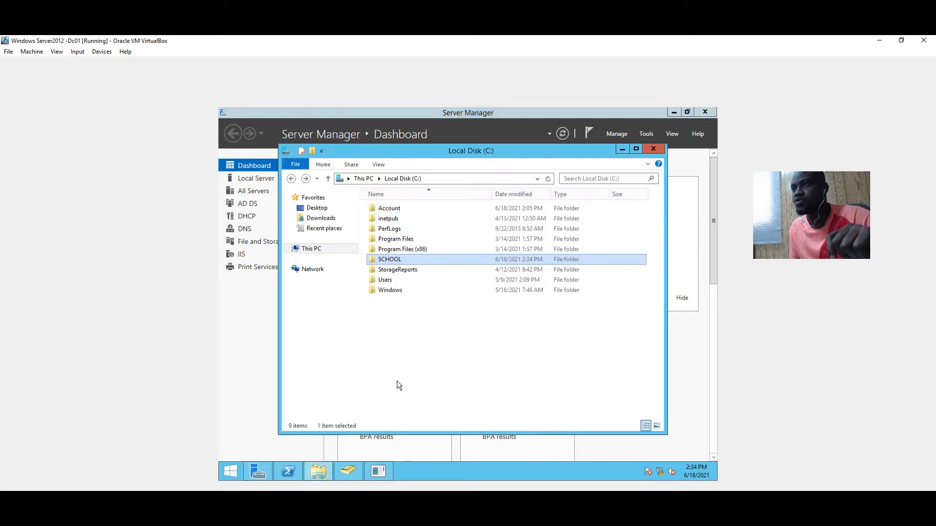
left_click(329, 165)
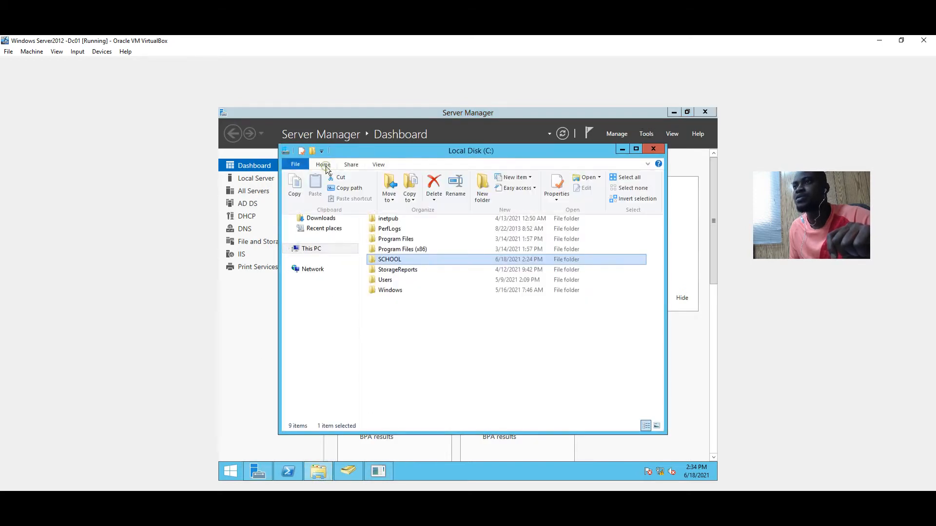
left_click(352, 165)
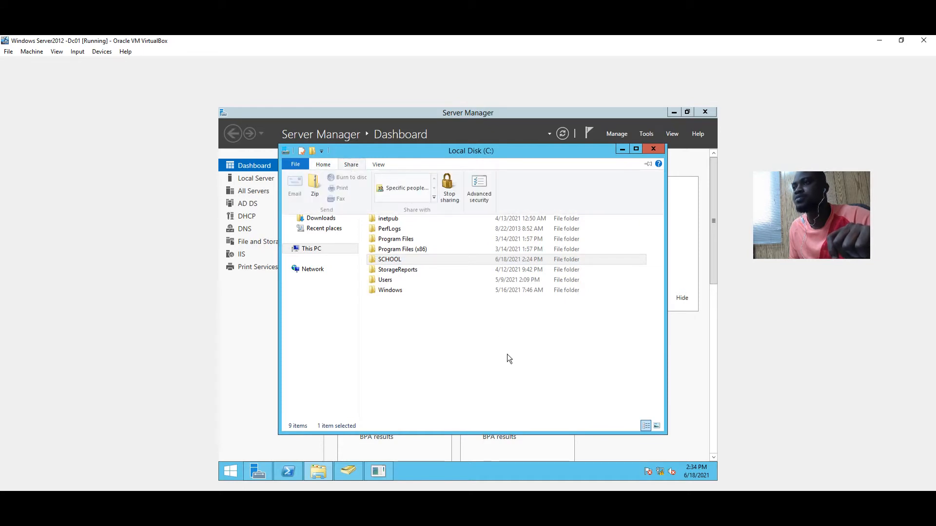
left_click(616, 134)
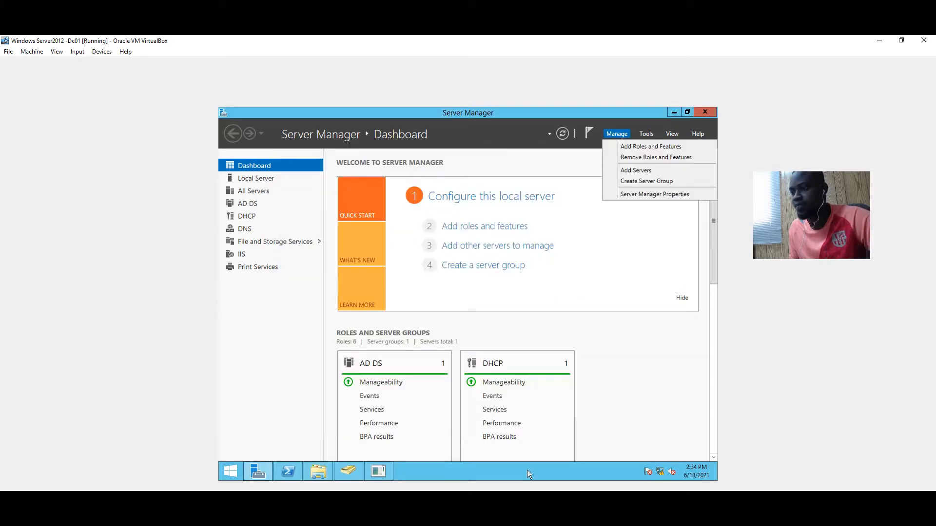
left_click(442, 525)
Switch to the win 10 VM and send Ctrl-Alt-Del to reach the sign-in screen
left_click(385, 480)
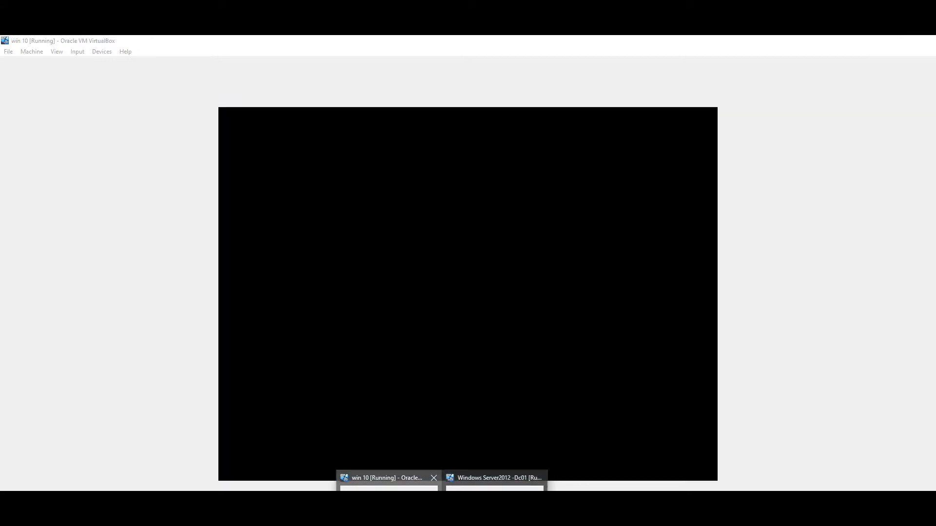
left_click(389, 488)
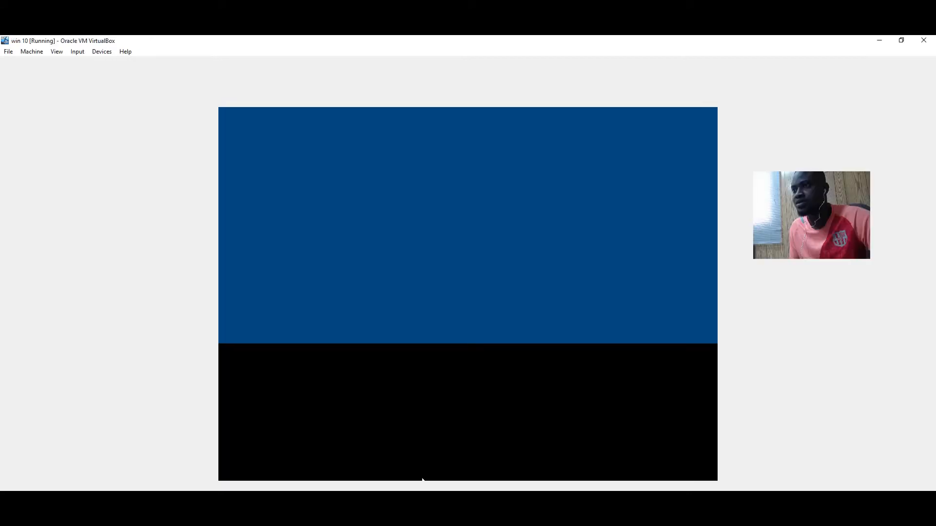
left_click(77, 51)
mouse_move(138, 68)
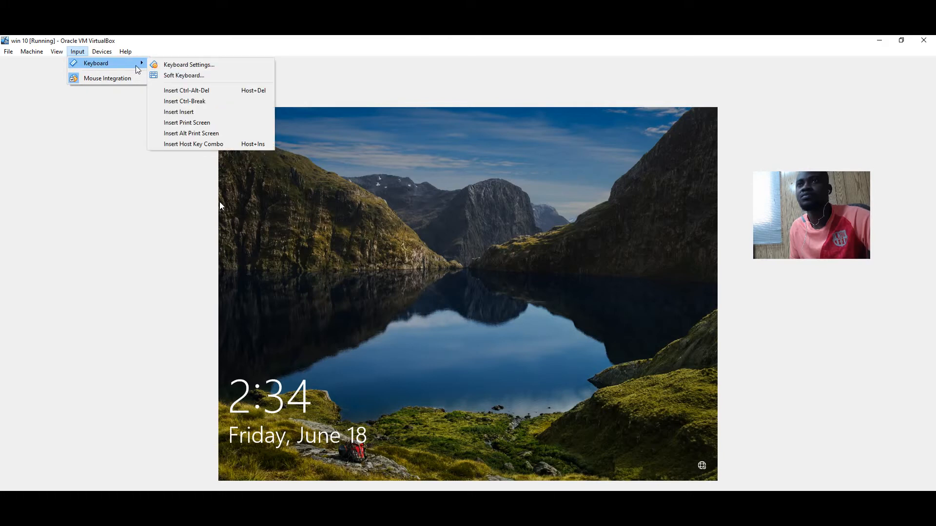
left_click(209, 91)
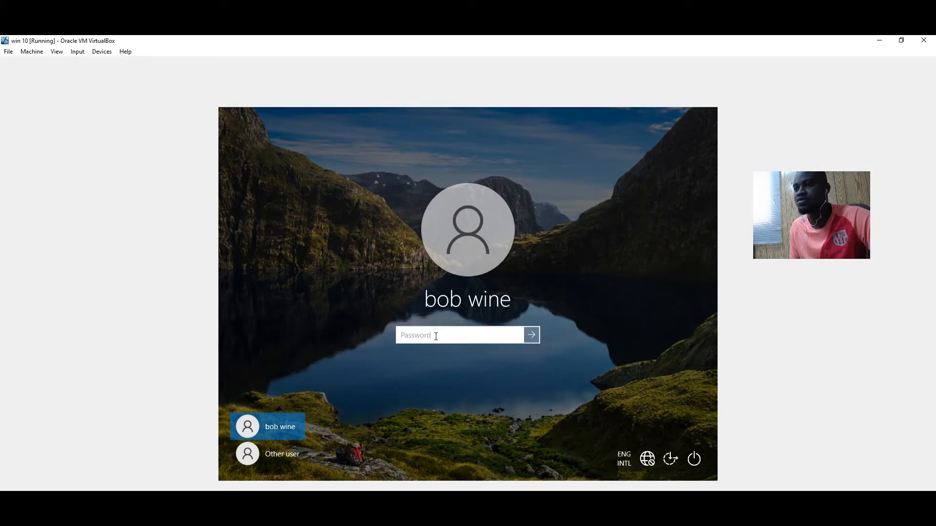
Sign in as Other user with a domain username and password
left_click(286, 453)
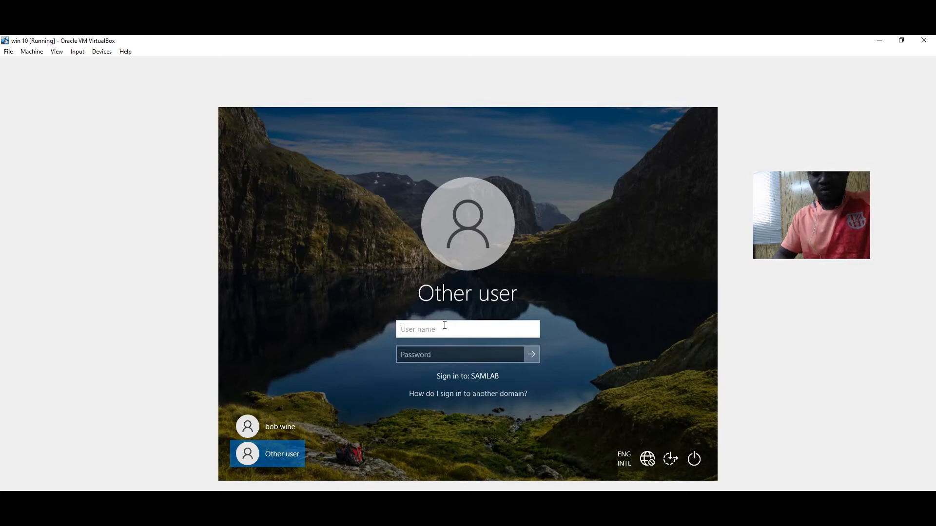
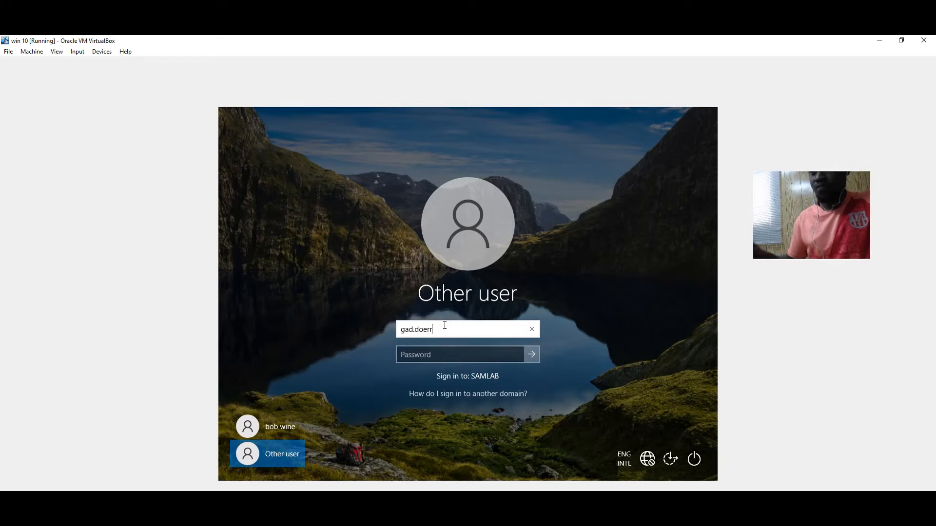
left_click(420, 353)
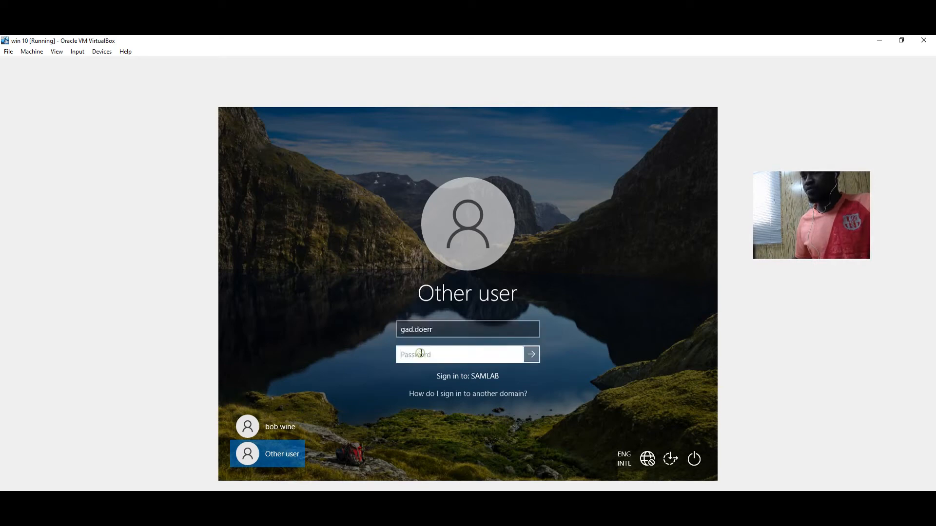
type("***")
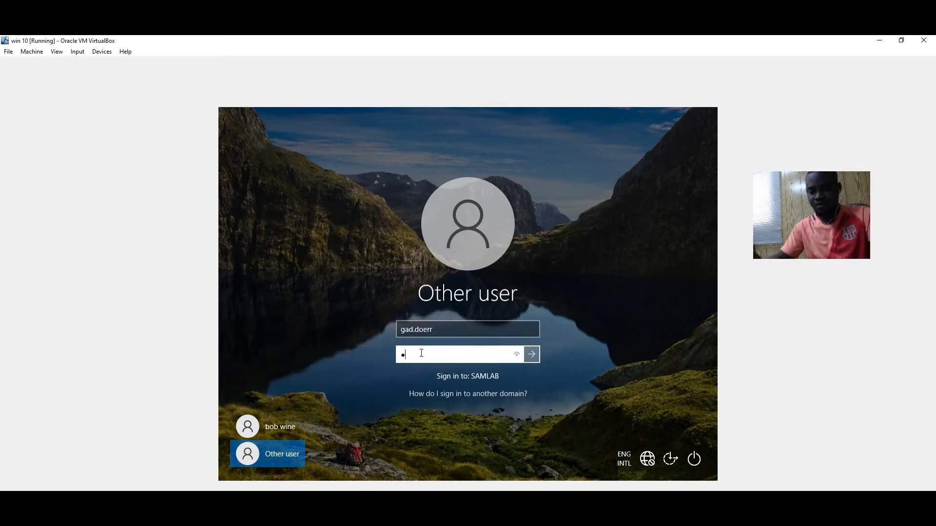
type("*****")
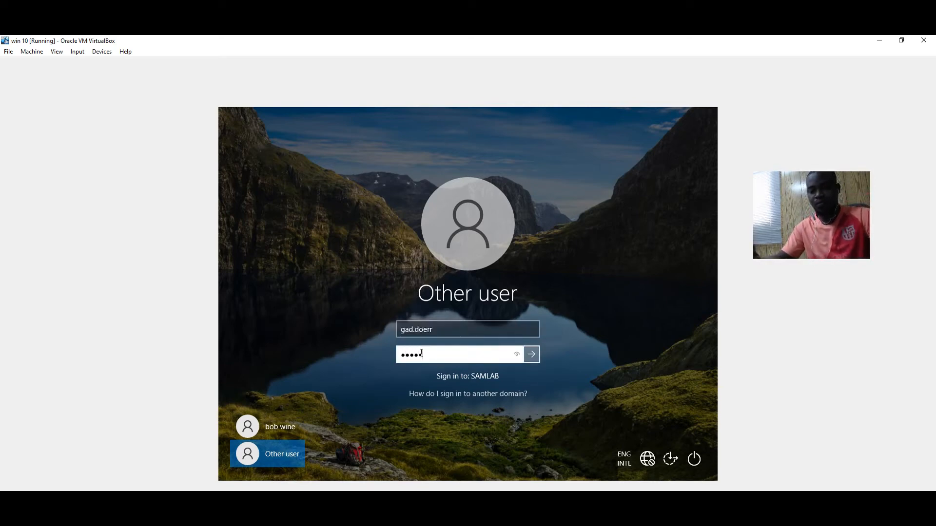
key("Return")
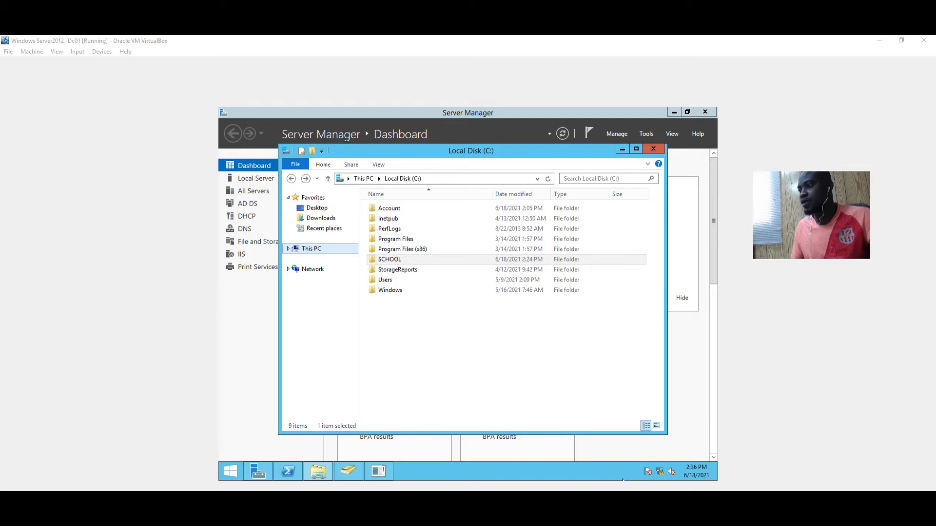
Map the network path \\Samlab-dc001\school to drive letter T: from the Network location
right_click(336, 274)
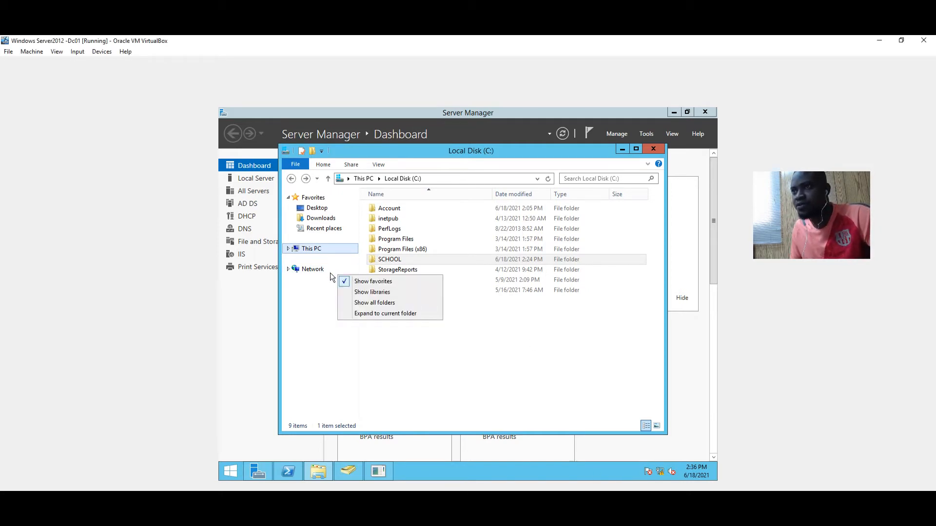
right_click(320, 269)
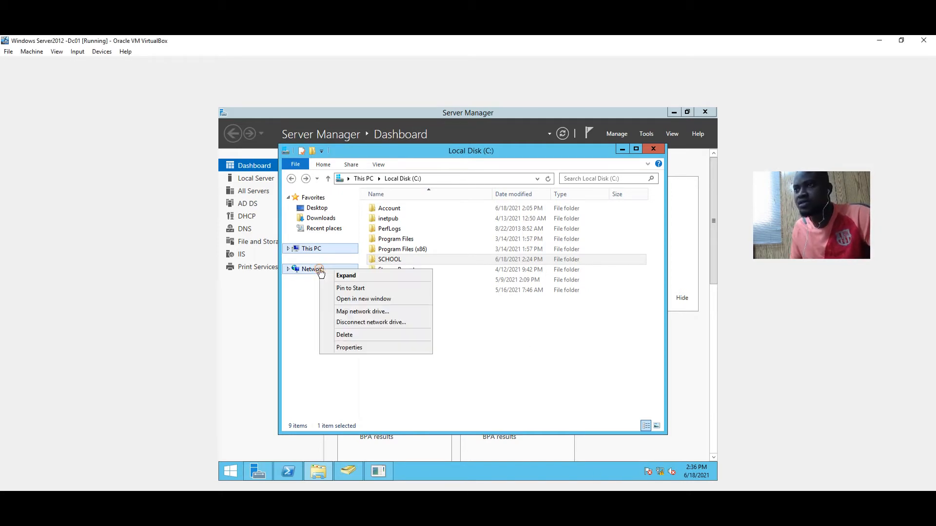
left_click(364, 311)
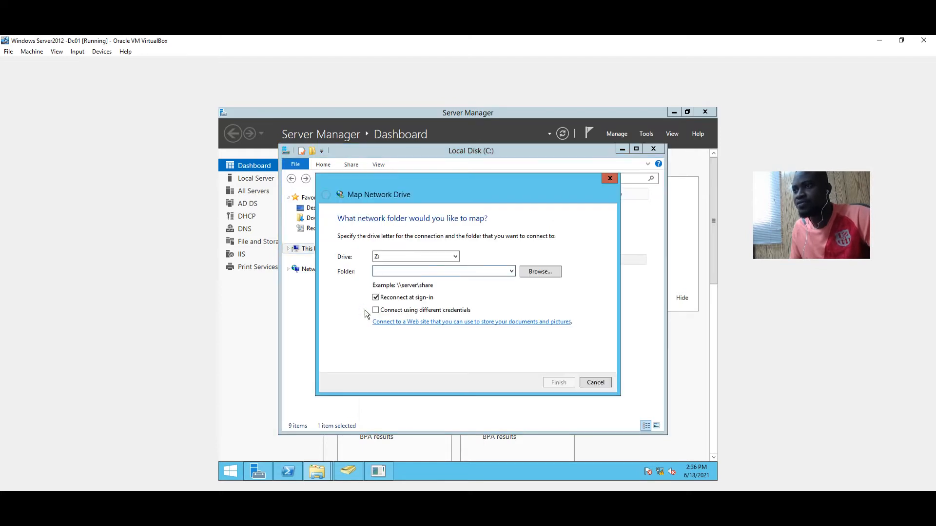
type("\\")
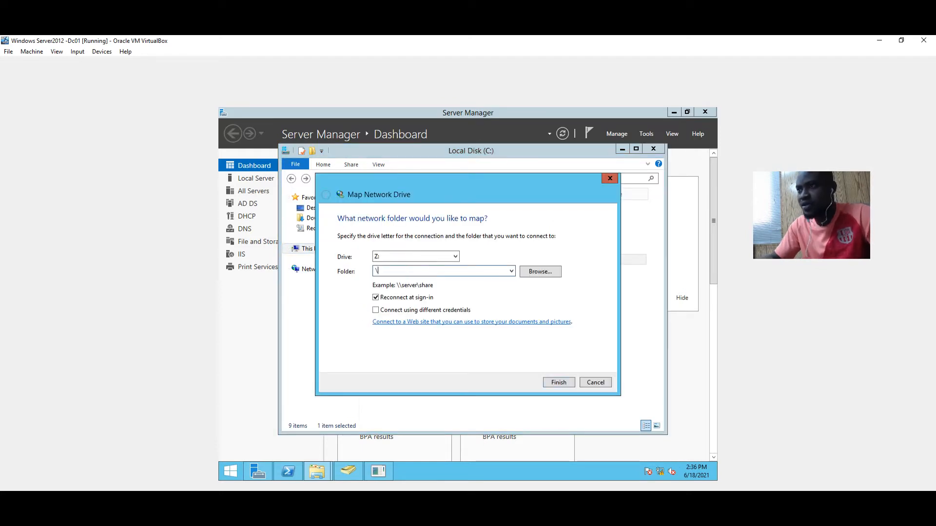
key("BackSpace")
key("BackSpace")
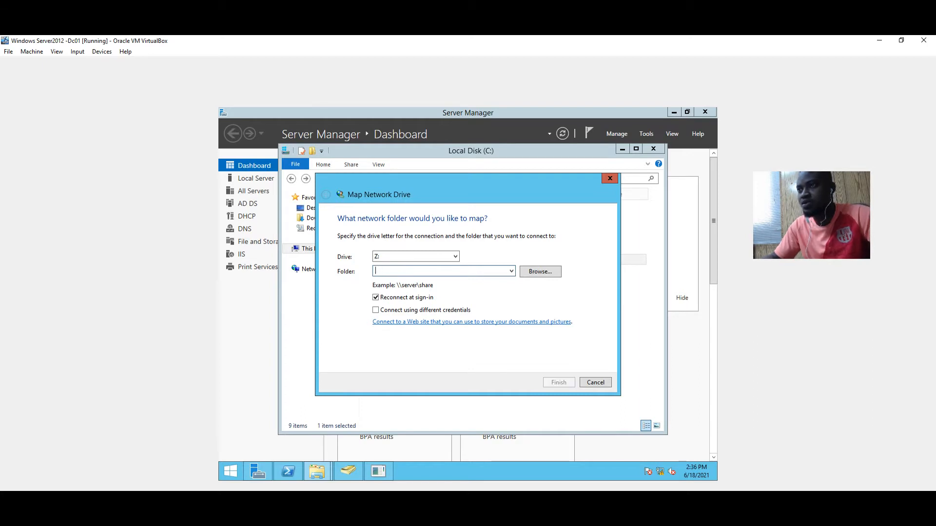
type("\\\\Samlar\\dc001\\school")
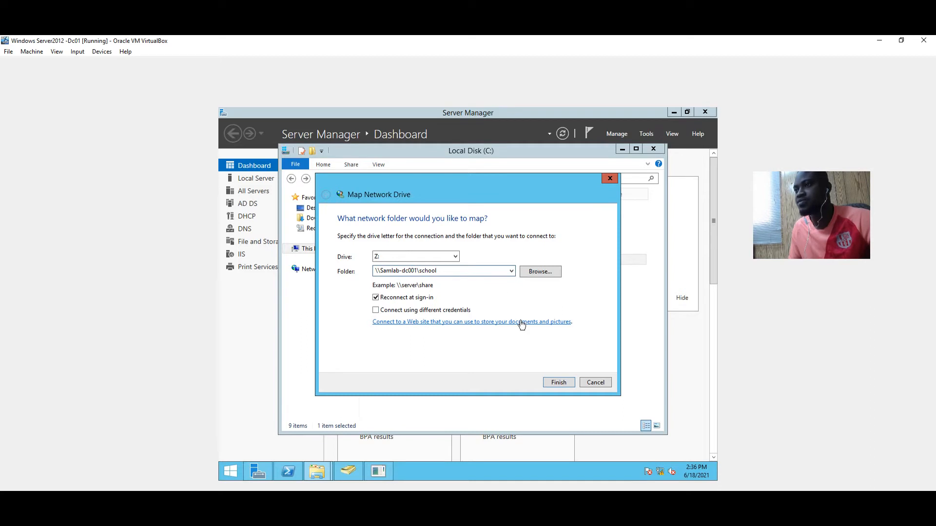
left_click(454, 257)
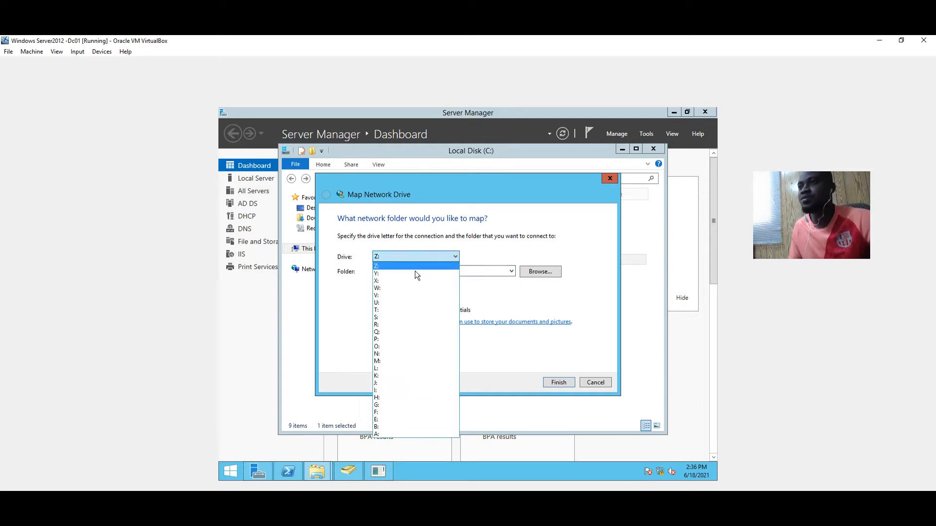
left_click(386, 308)
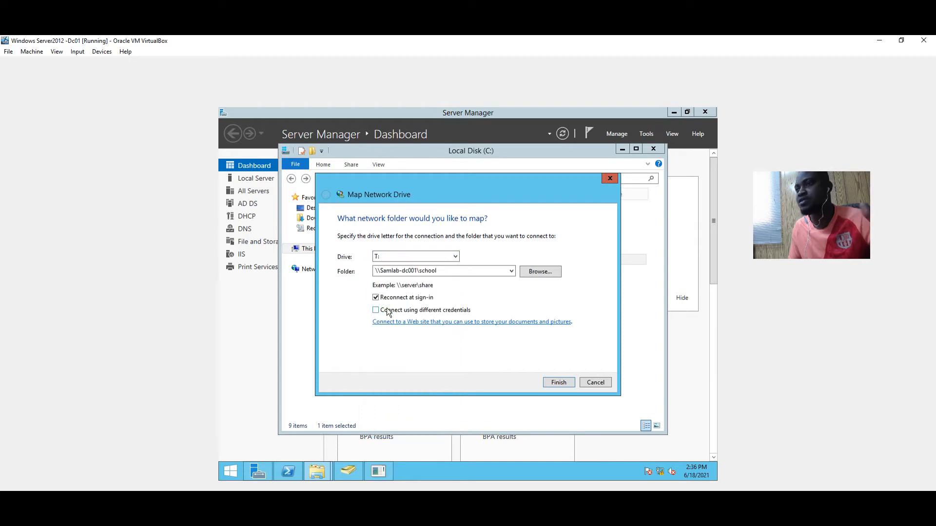
left_click(558, 382)
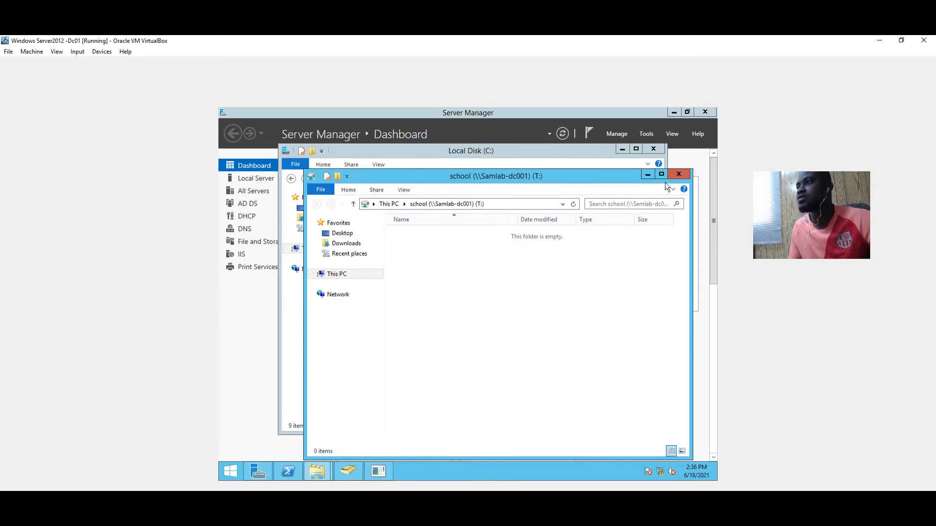
Reopen the school (T:) drive from This PC and start a new folder there
left_click(677, 175)
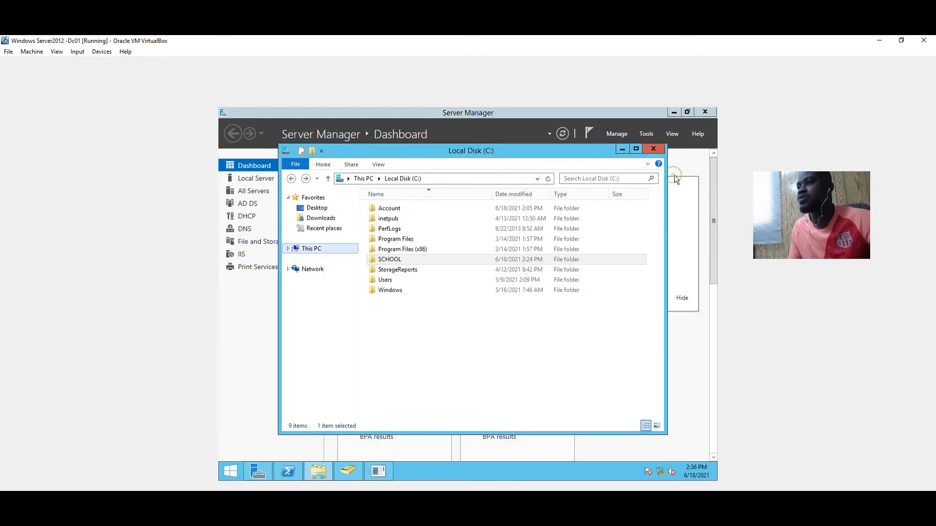
left_click(317, 249)
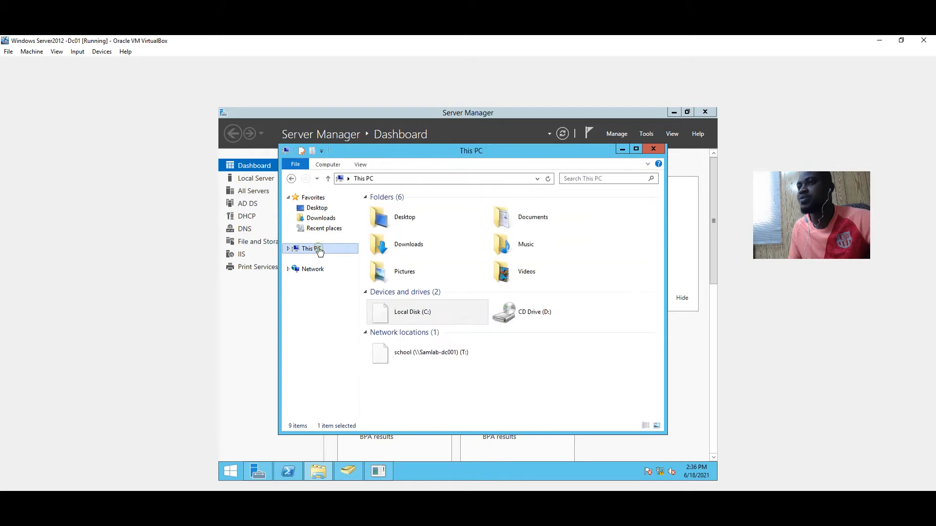
double_click(417, 352)
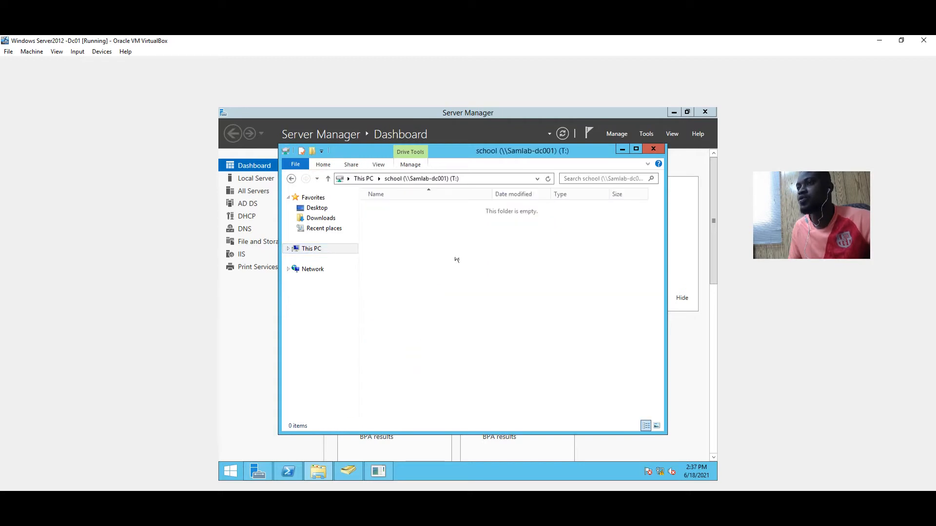
right_click(465, 228)
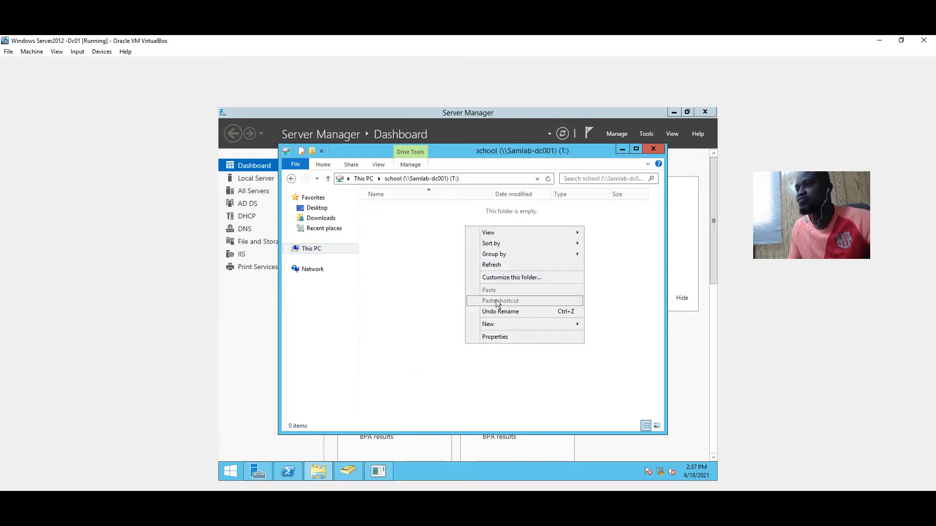
mouse_move(487, 324)
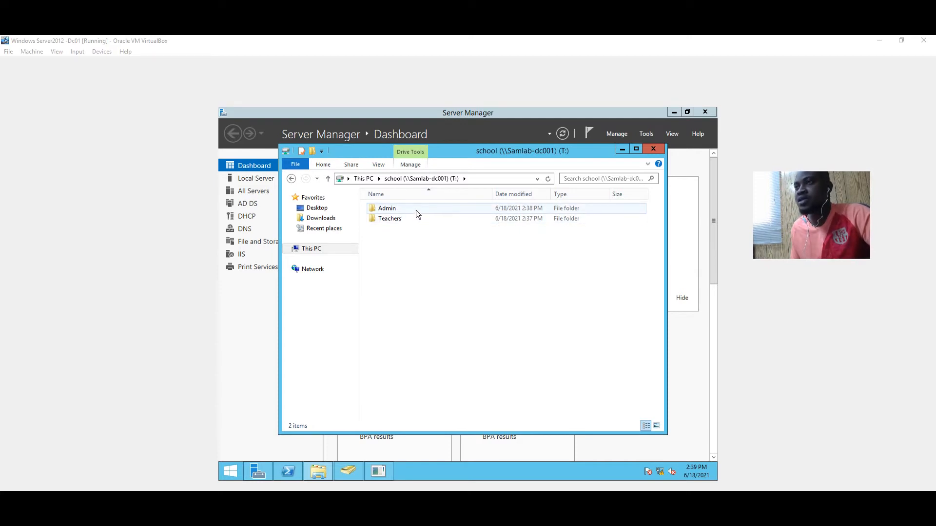
Inside the Admin folder, create a subfolder named 'Admin manager'
left_click(402, 209)
double_click(402, 208)
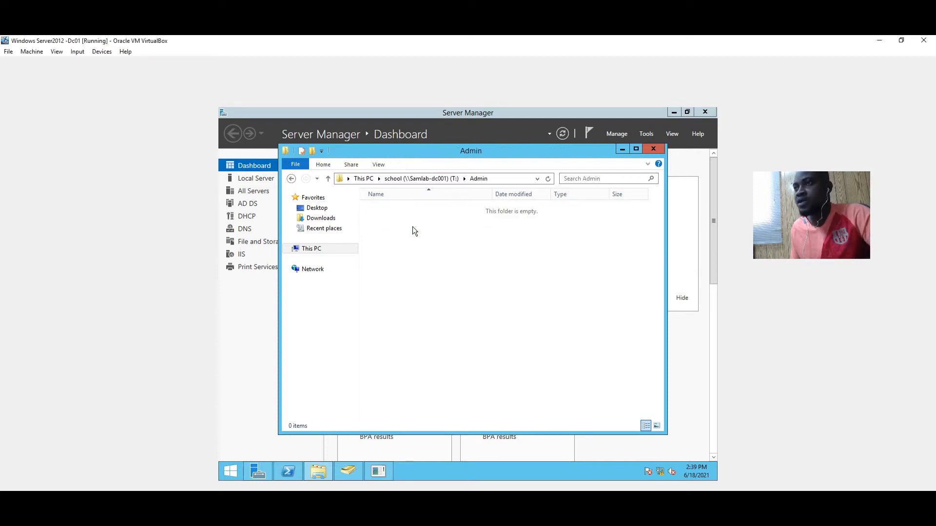
right_click(418, 244)
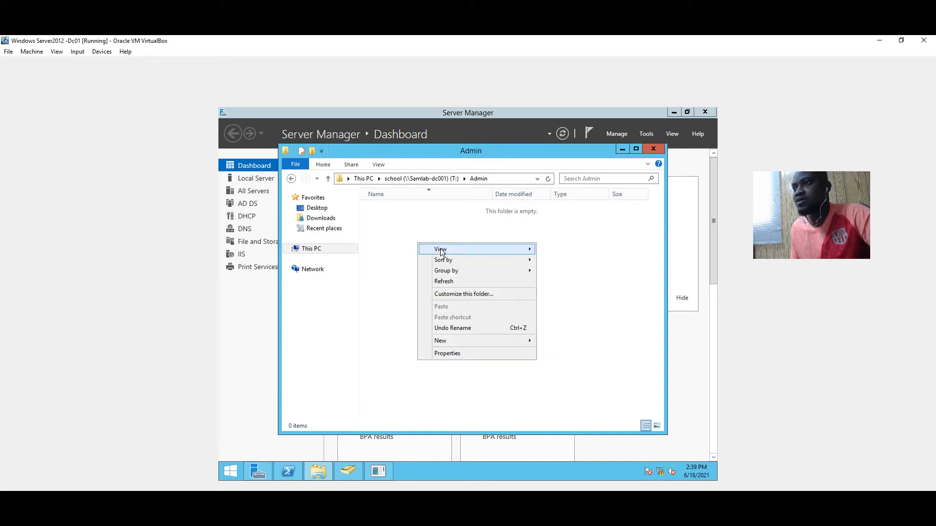
mouse_move(501, 341)
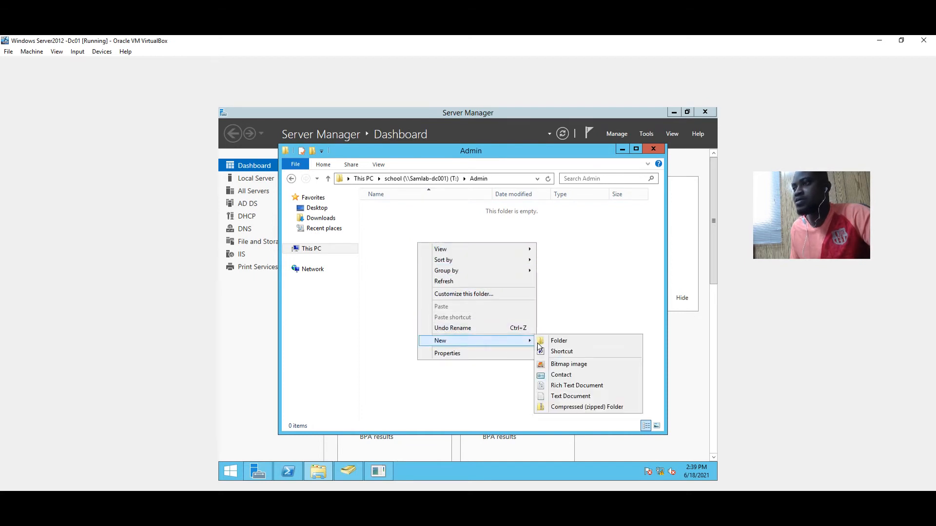
left_click(540, 341)
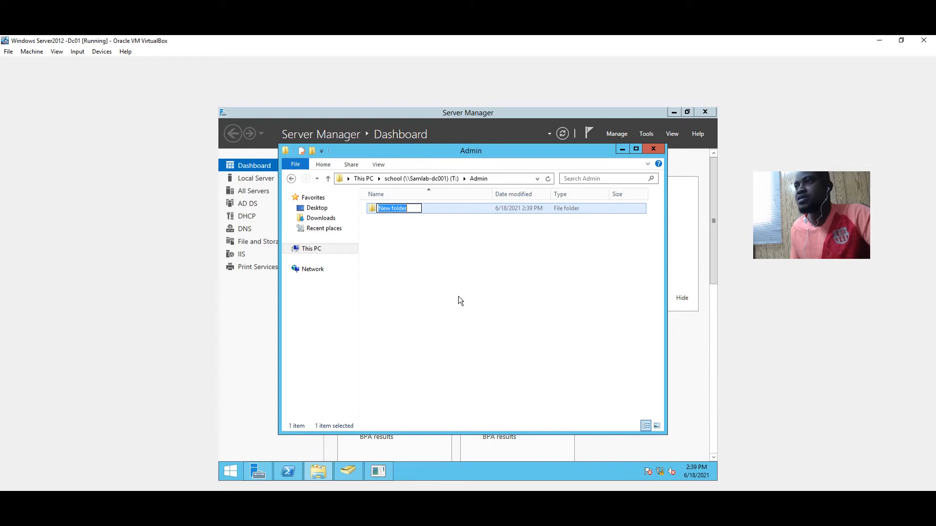
type("A")
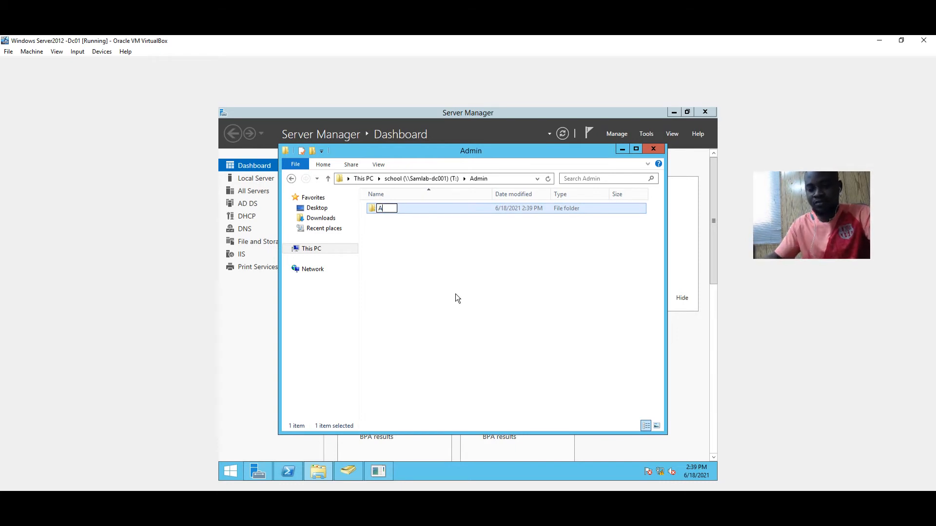
type("dmin manager")
key("Return")
Add a second subfolder named 'Admin Assistant', then go back to the school drive
left_click(414, 263)
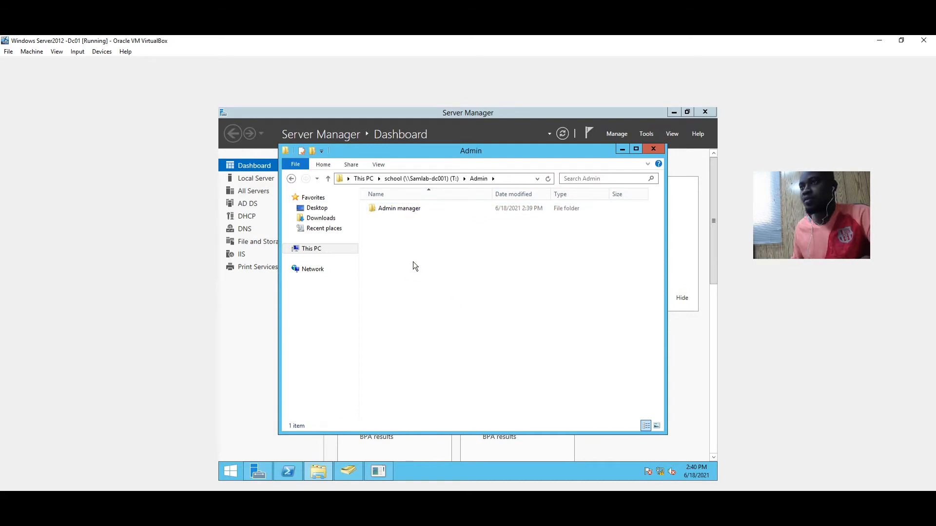
right_click(413, 262)
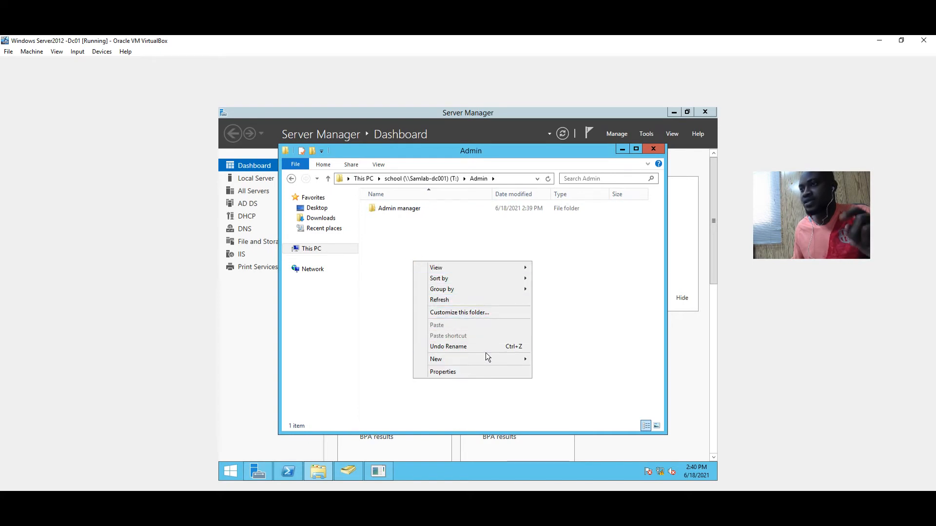
mouse_move(498, 361)
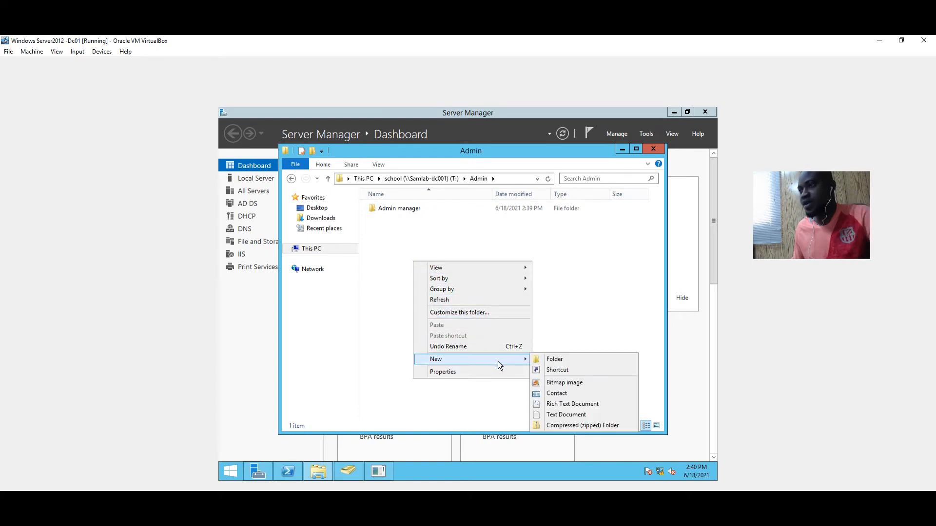
left_click(534, 359)
type("A")
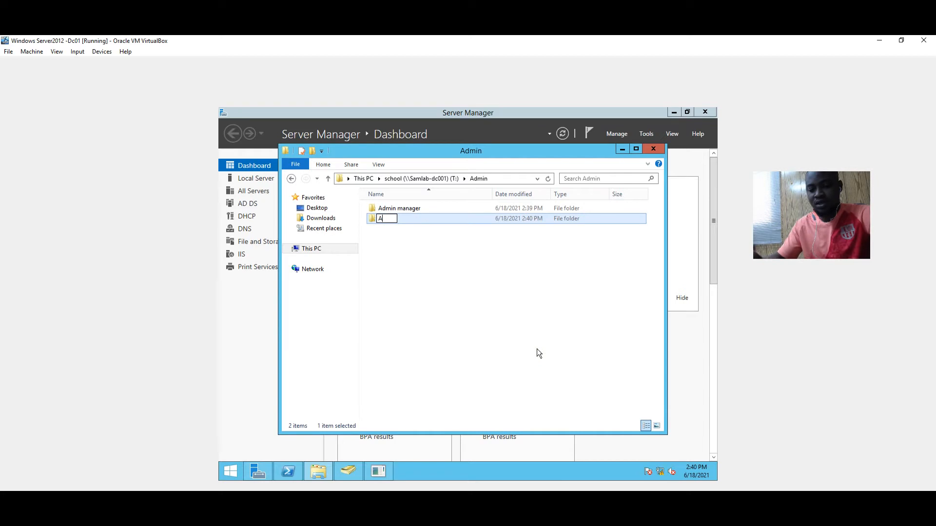
type("dmin ")
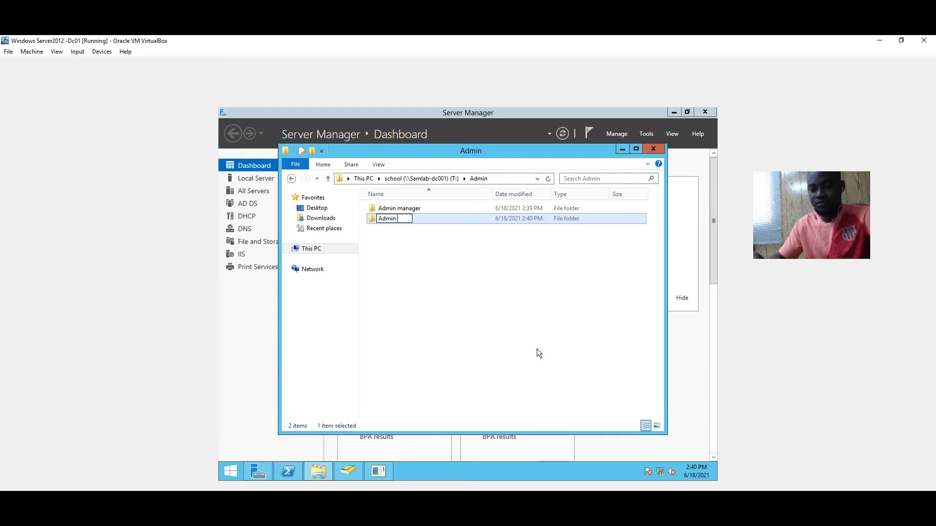
type("Assis")
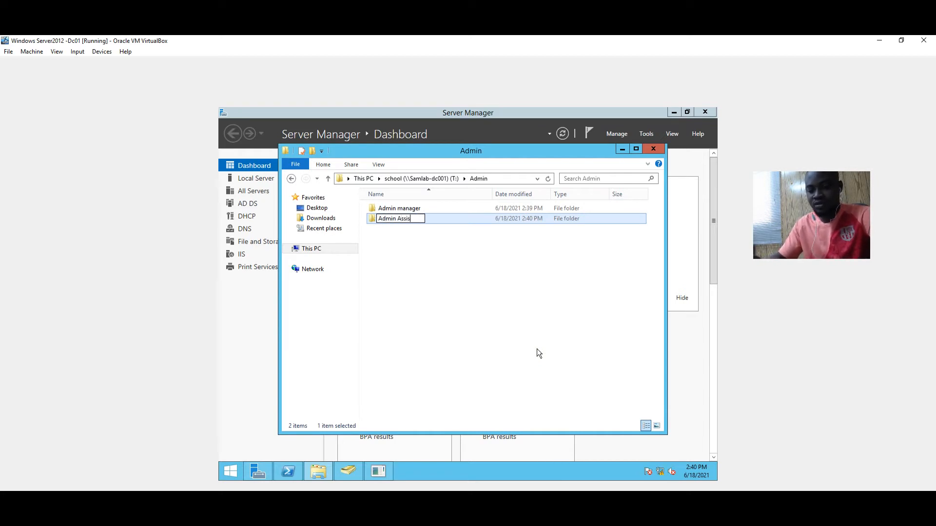
type("tan")
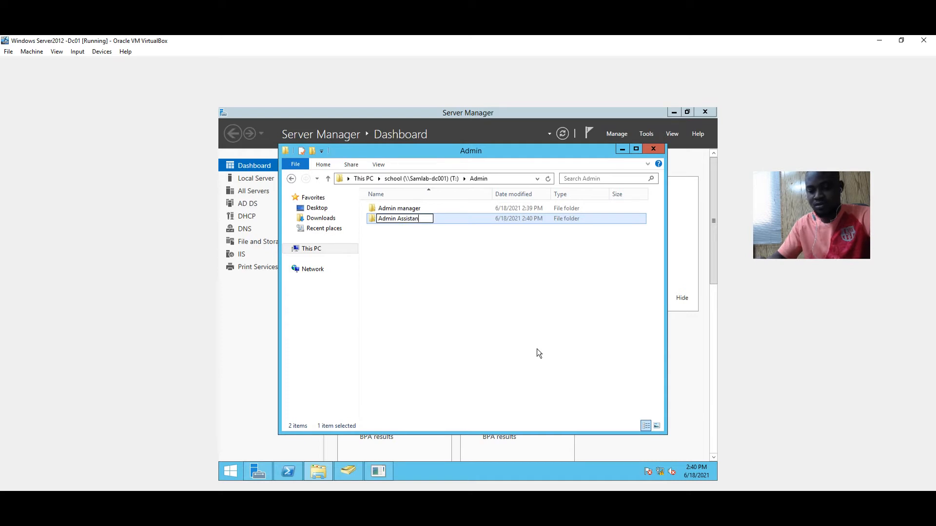
type("t")
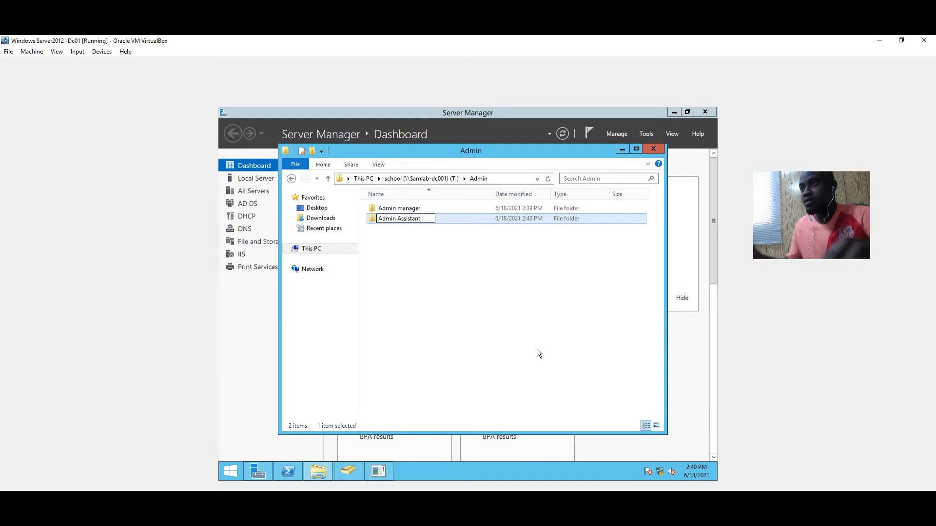
left_click(527, 306)
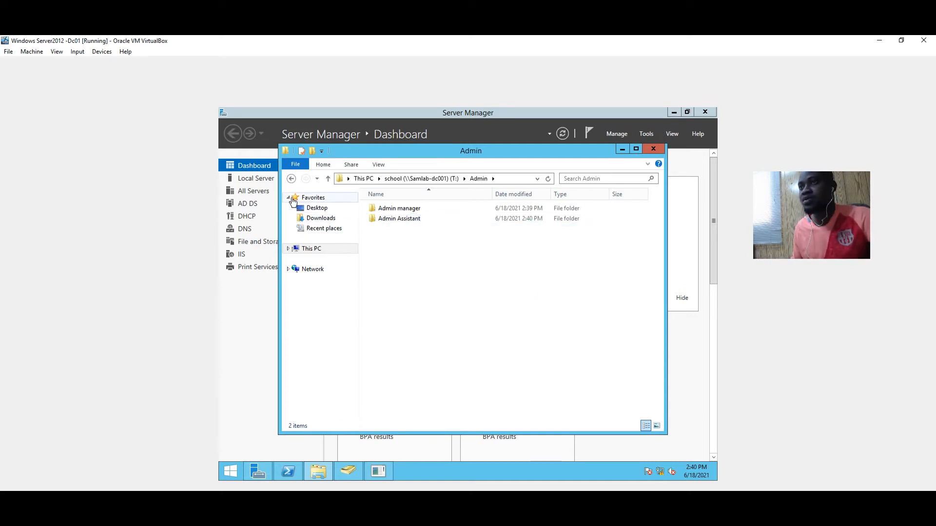
left_click(291, 178)
Inside the Teachers folder, create a subfolder named 'HD Teacher'
double_click(388, 222)
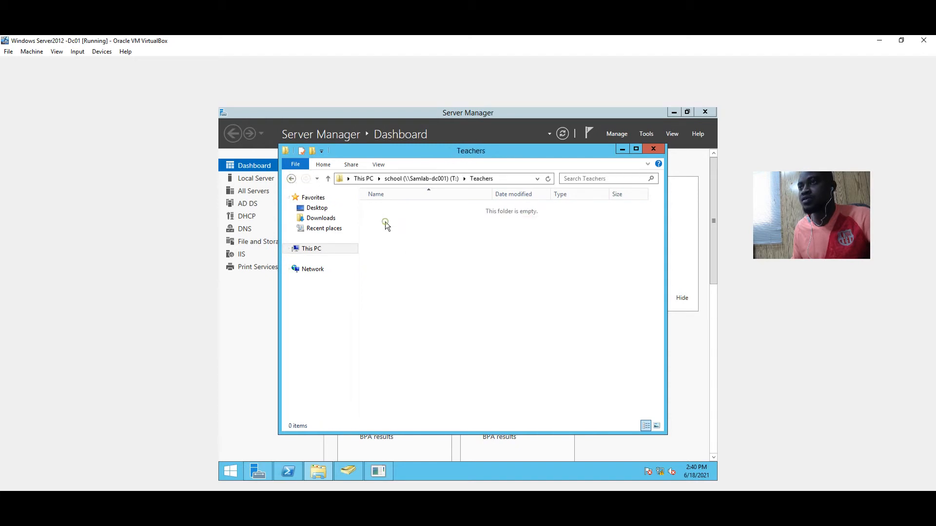
right_click(430, 250)
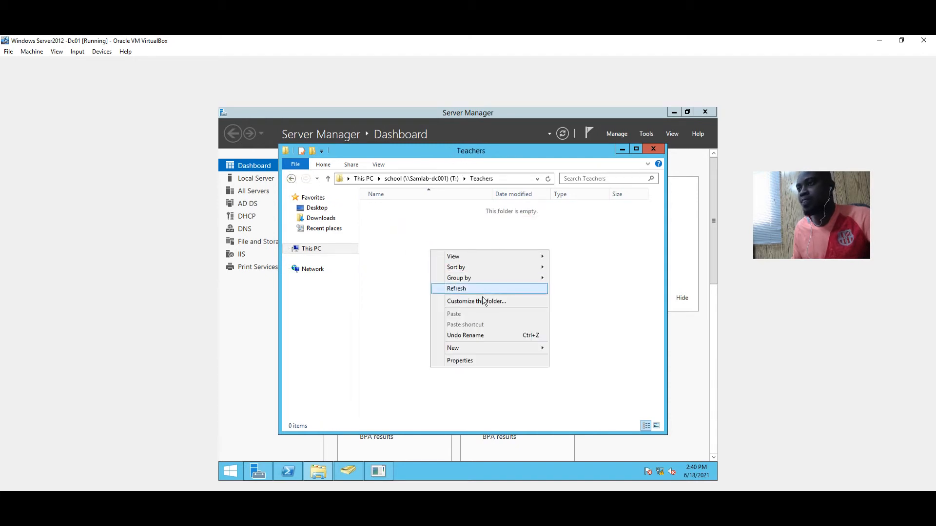
left_click(556, 348)
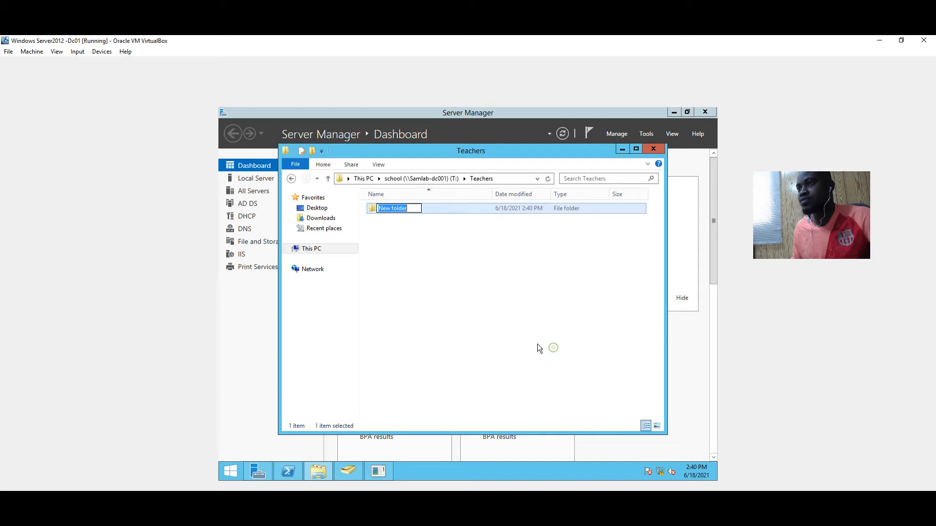
type("T")
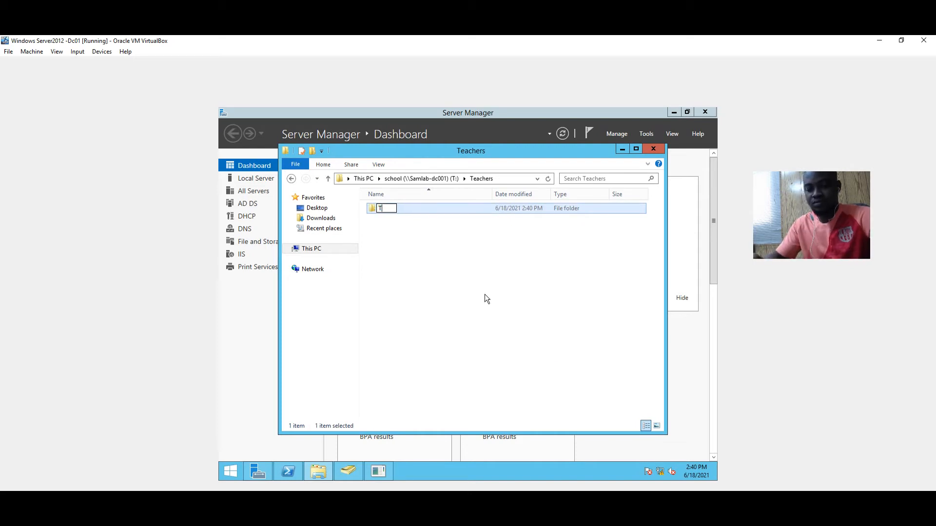
type("eac")
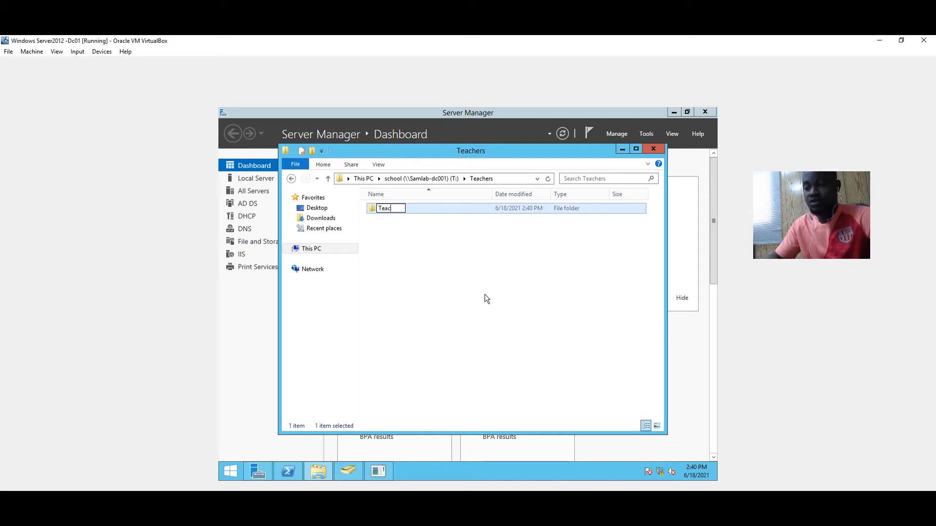
type("her")
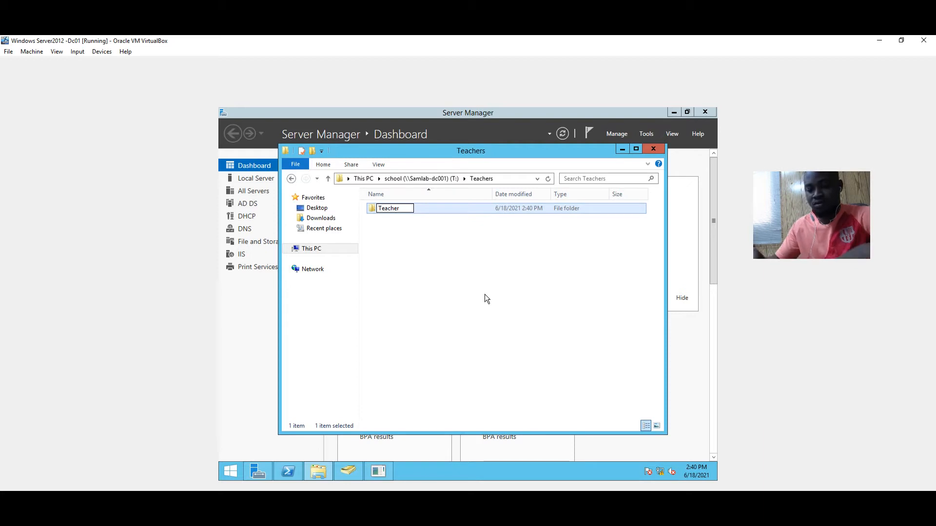
type("HD")
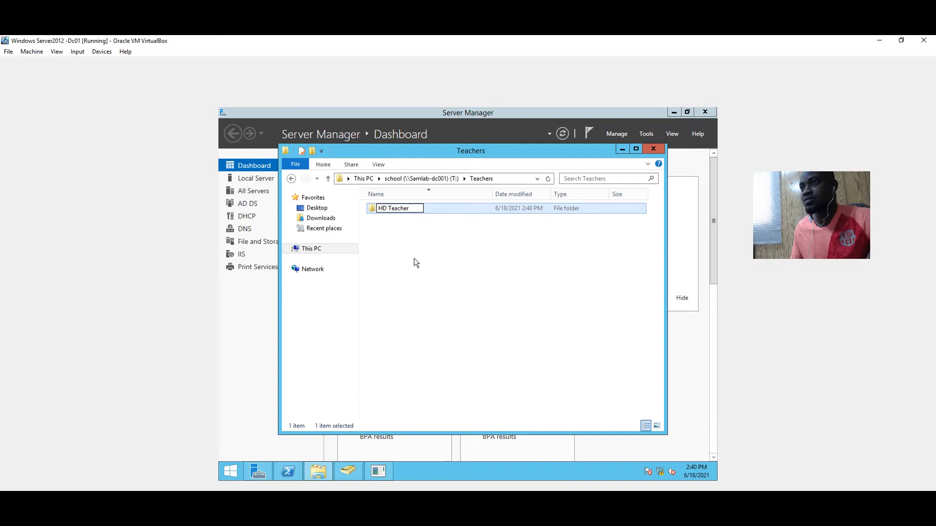
left_click(462, 255)
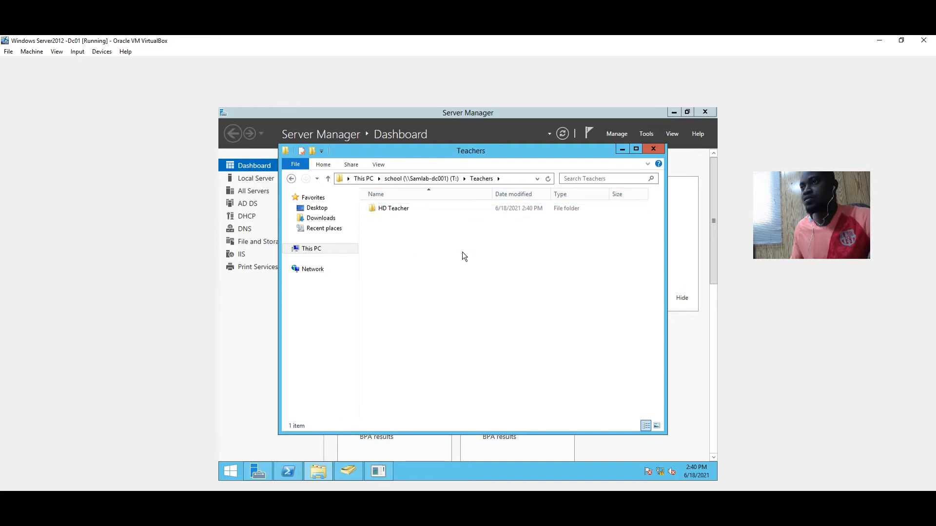
Add a second subfolder named 'class Teachers', then go back up a level
right_click(432, 251)
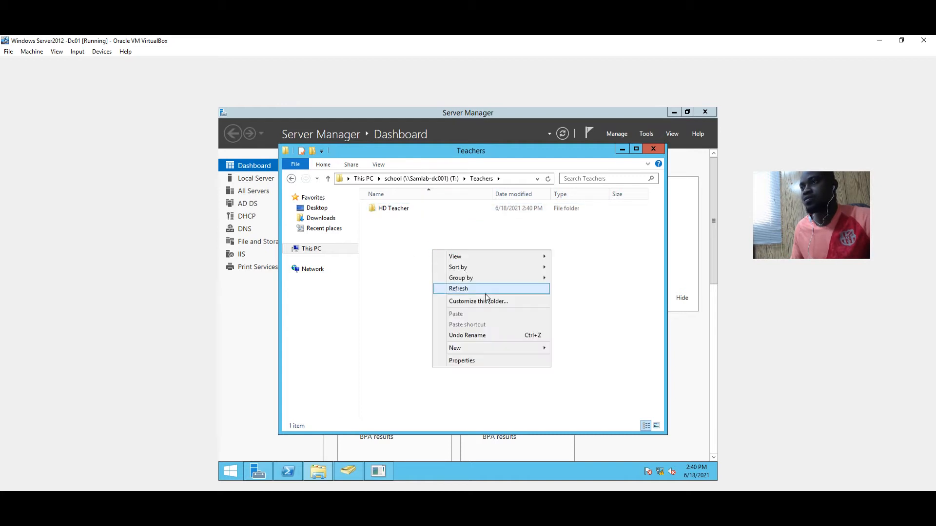
mouse_move(531, 347)
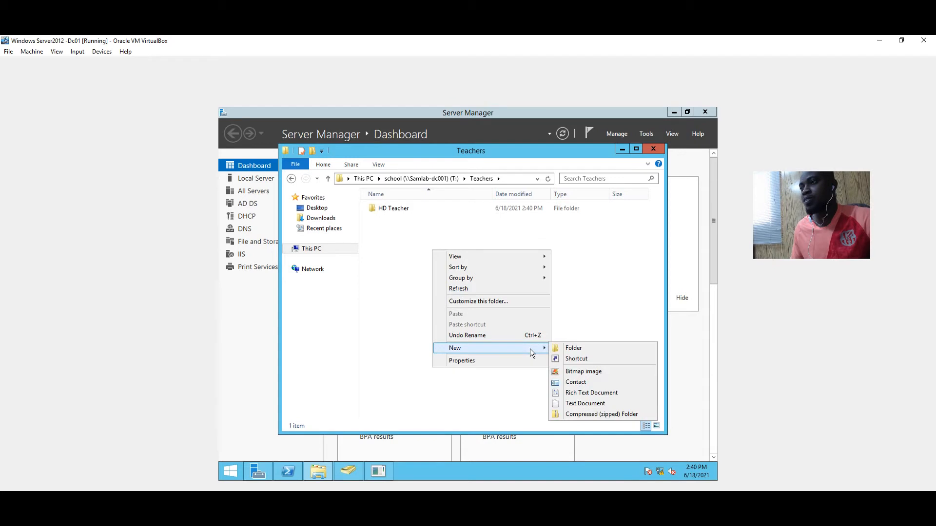
left_click(560, 351)
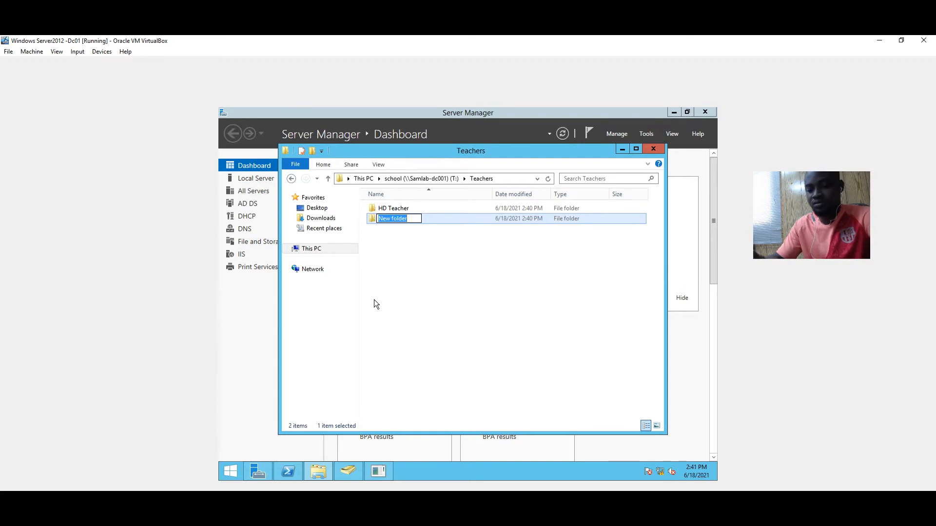
type("cla")
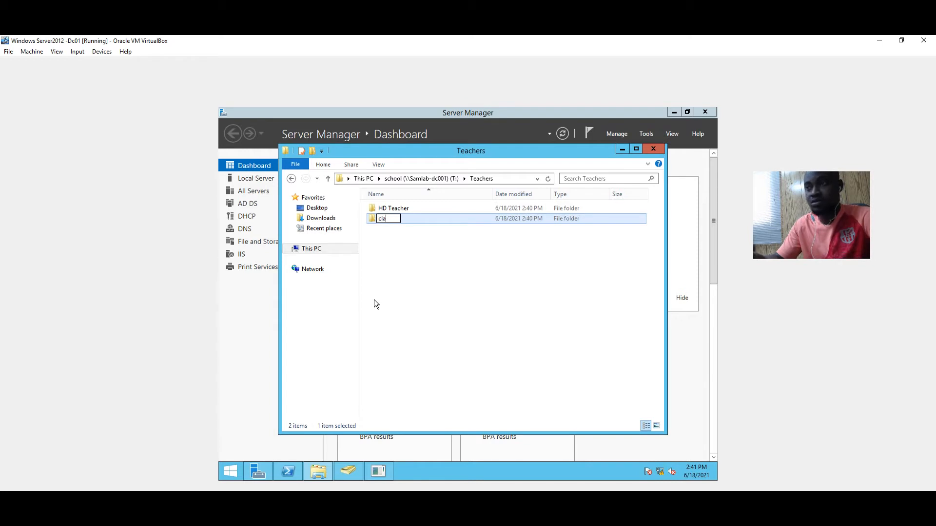
type("ss Te")
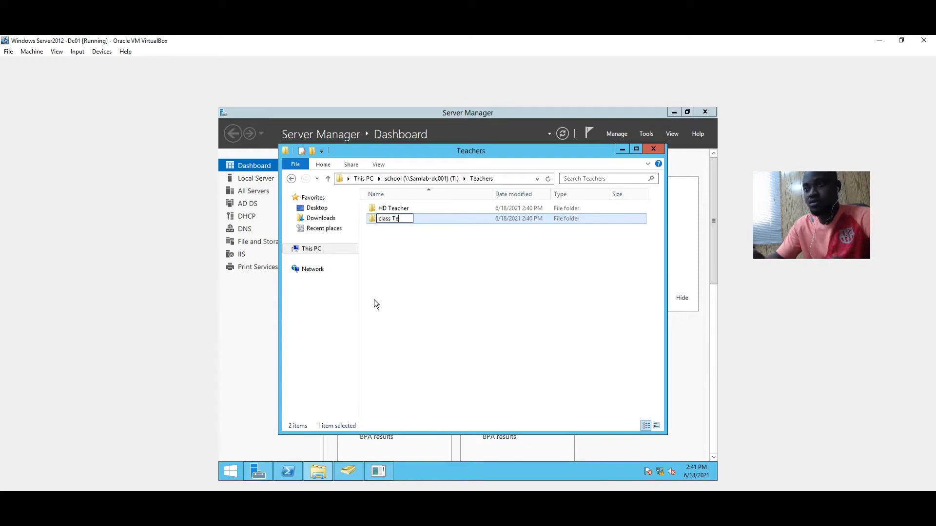
type("ac")
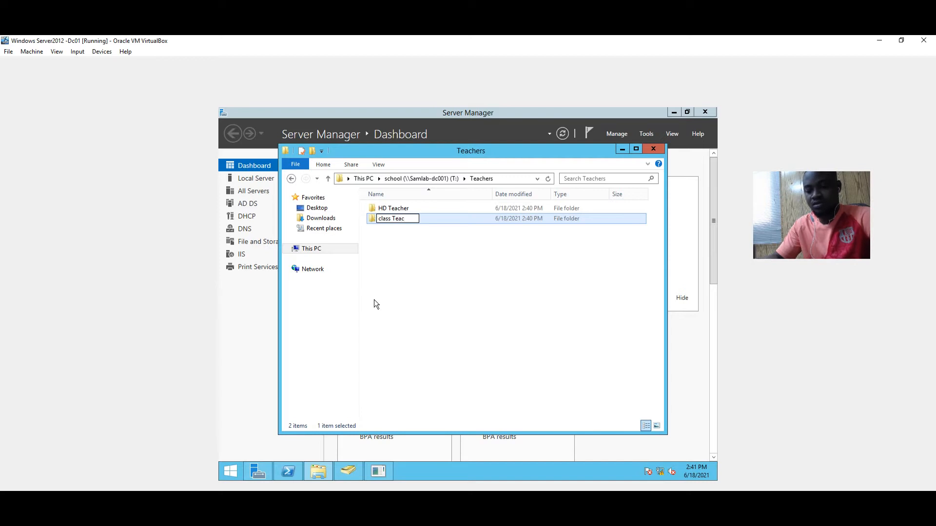
type("hers")
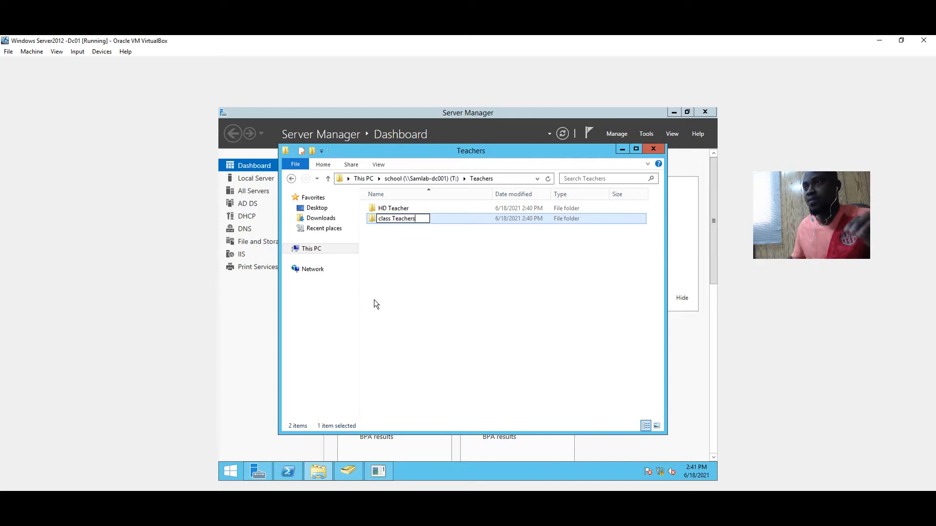
left_click(547, 276)
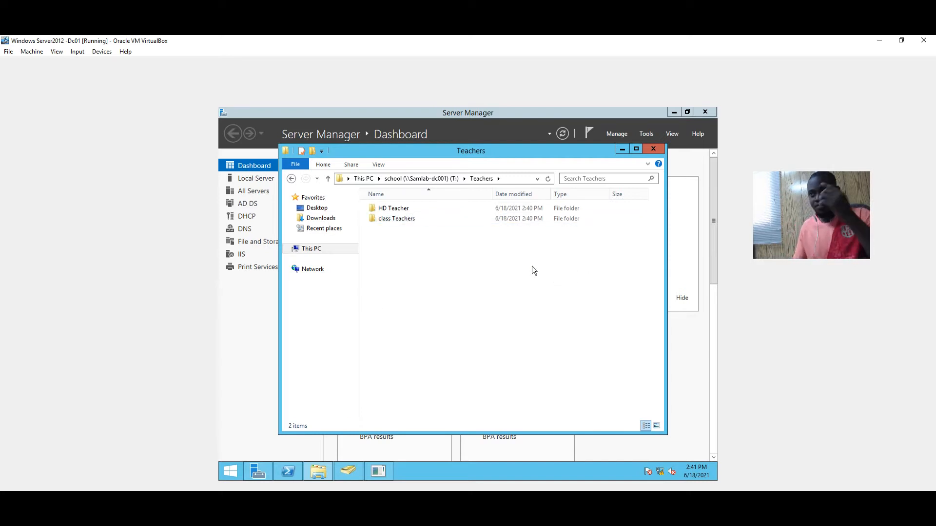
left_click(291, 179)
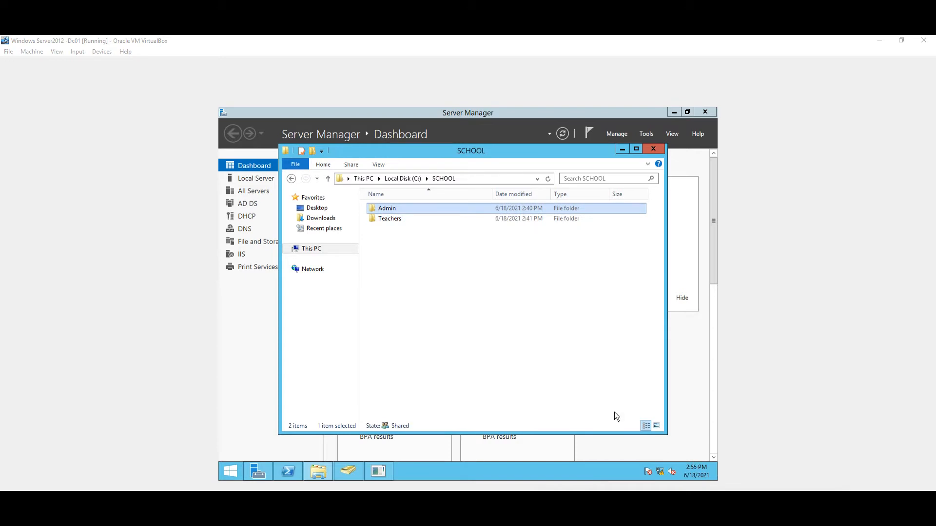
left_click(291, 178)
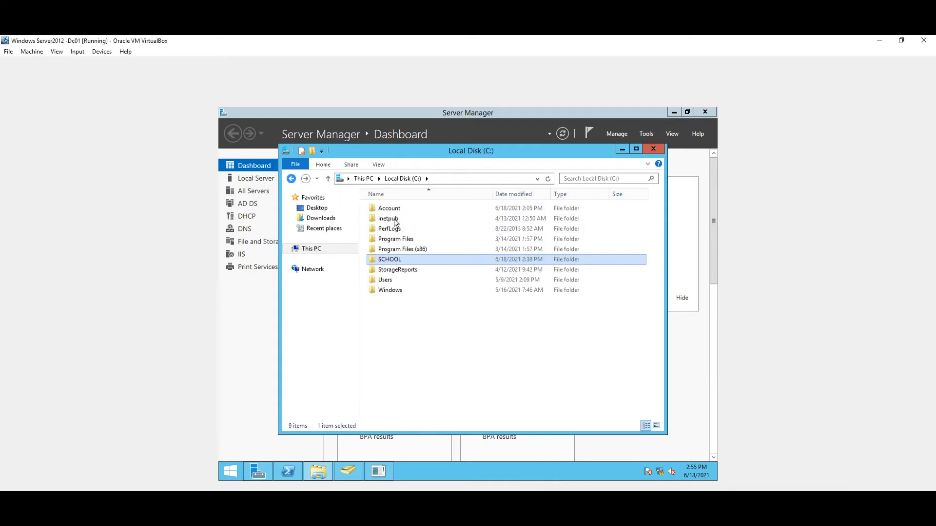
double_click(405, 258)
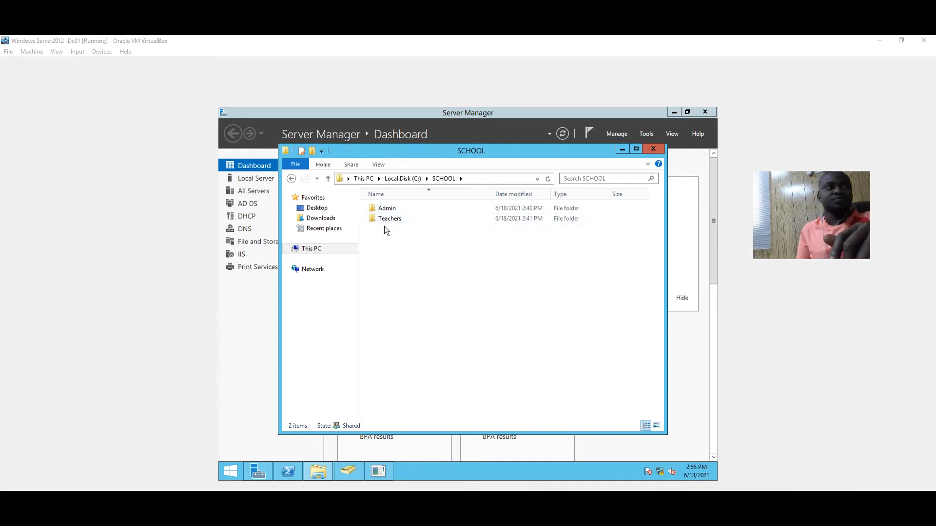
mouse_move(394, 209)
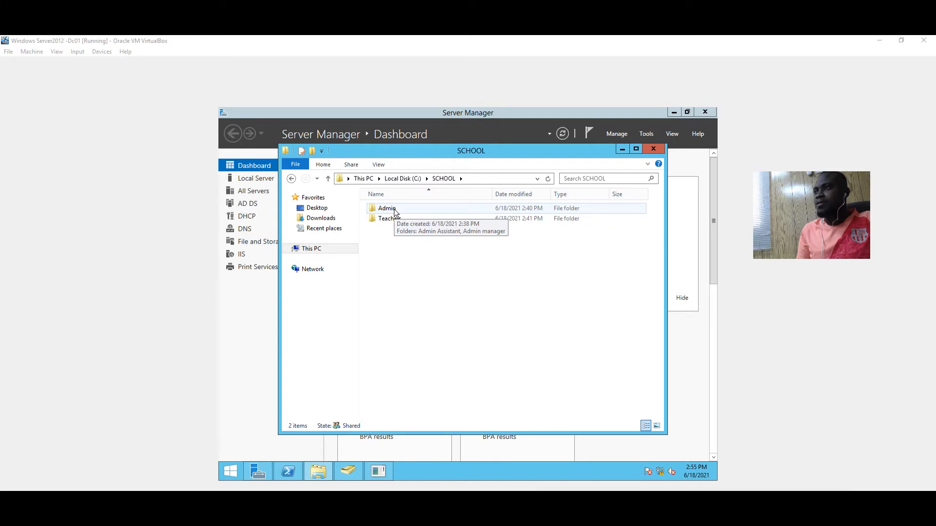
Review the Teachers group's permissions on the Admin folder's Security tab
right_click(394, 209)
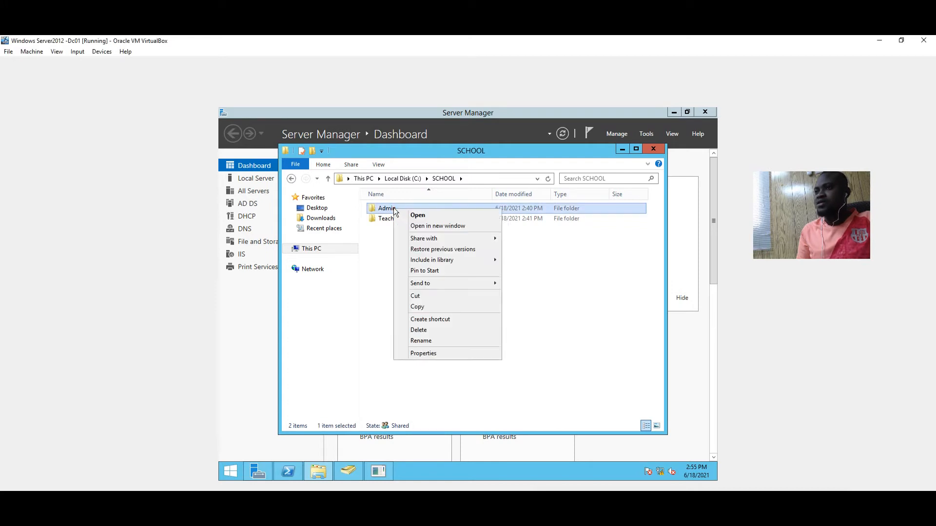
left_click(432, 355)
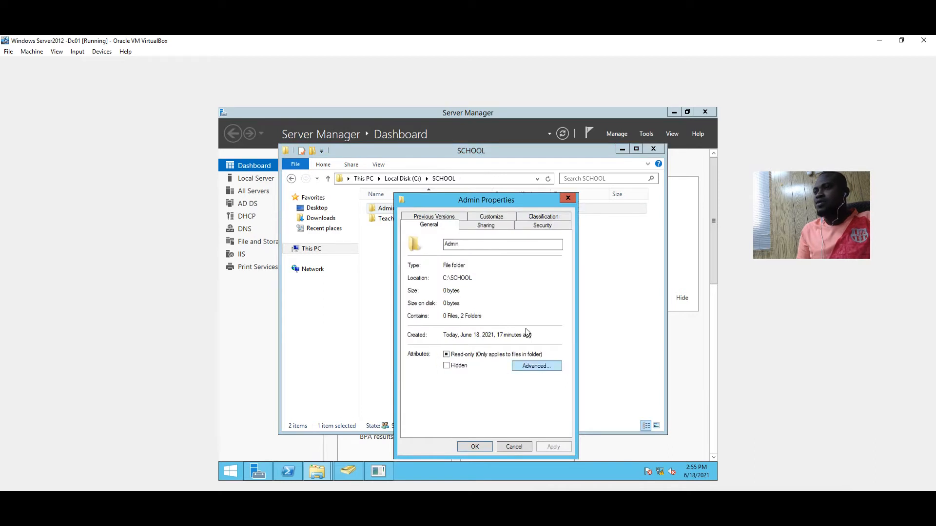
left_click(531, 226)
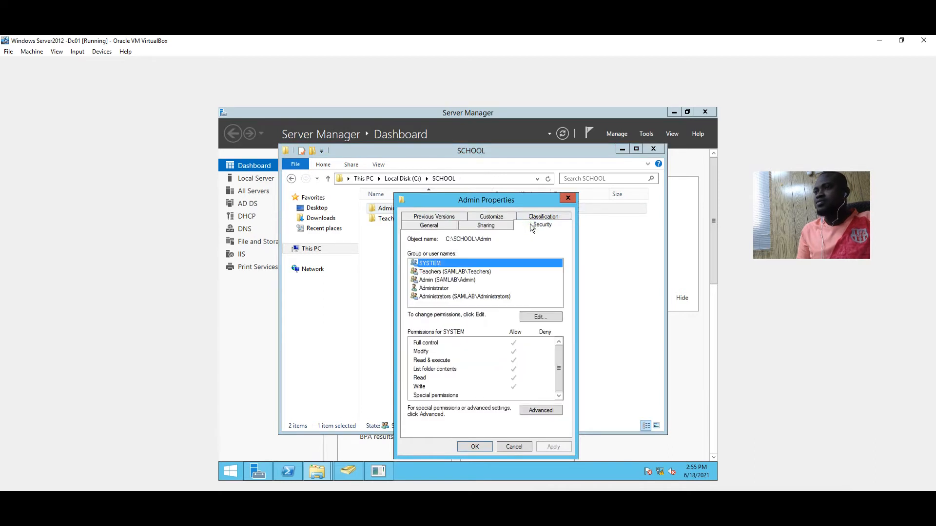
left_click(567, 198)
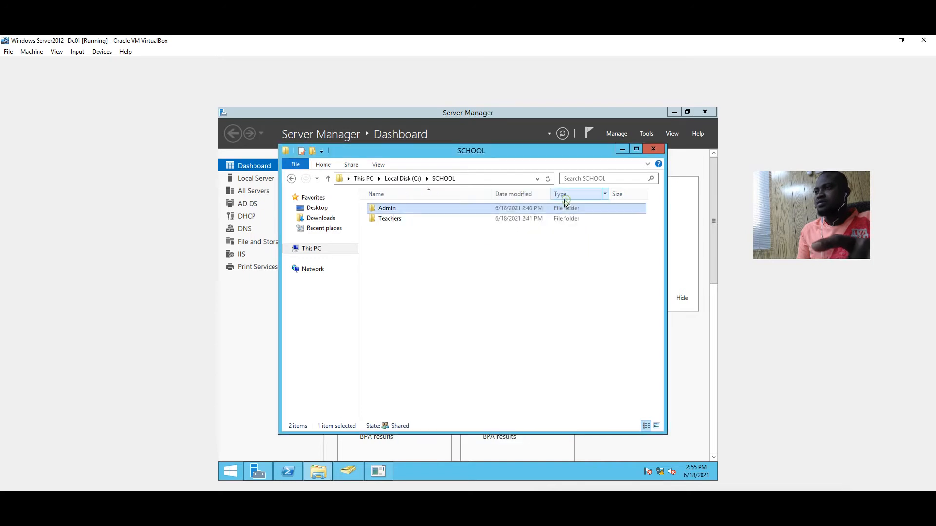
right_click(388, 211)
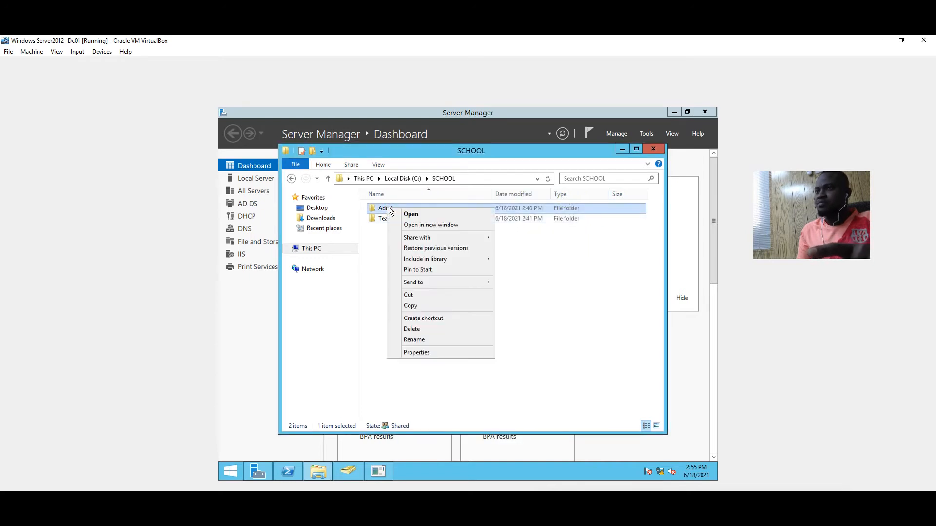
left_click(429, 351)
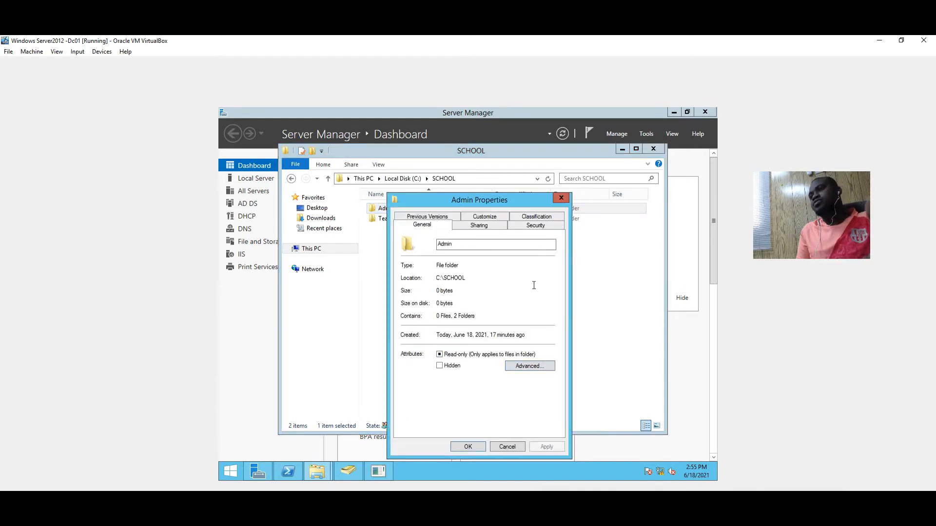
left_click(533, 226)
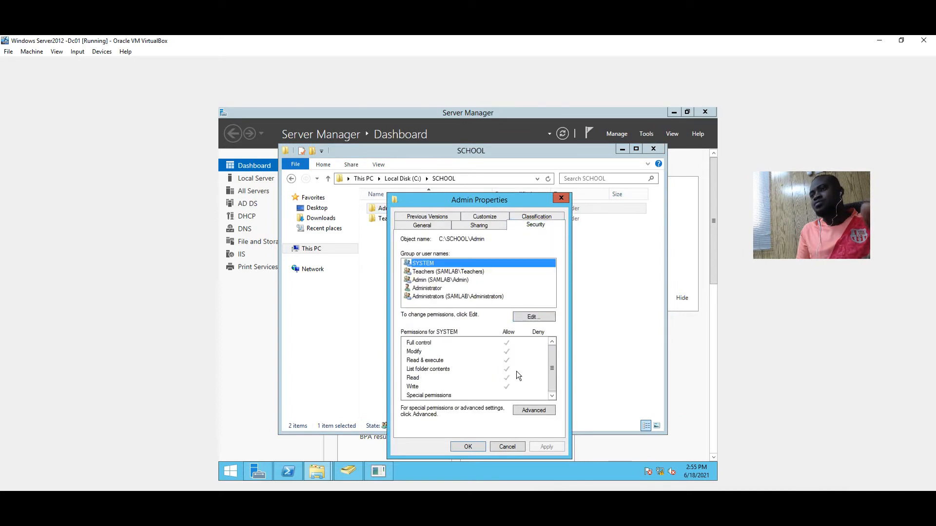
left_click(426, 273)
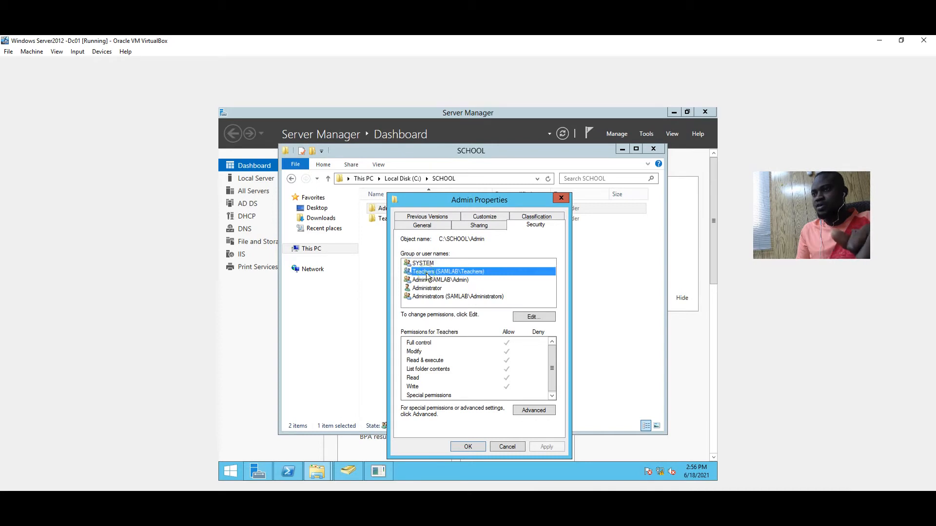
Disable inheritance on Admin, convert inherited entries to explicit, remove Teachers, and apply
left_click(533, 410)
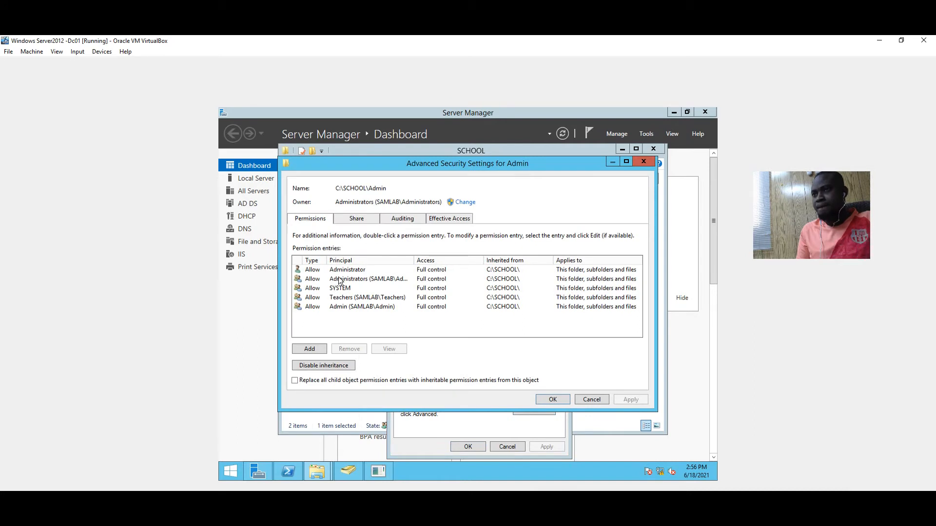
left_click(354, 299)
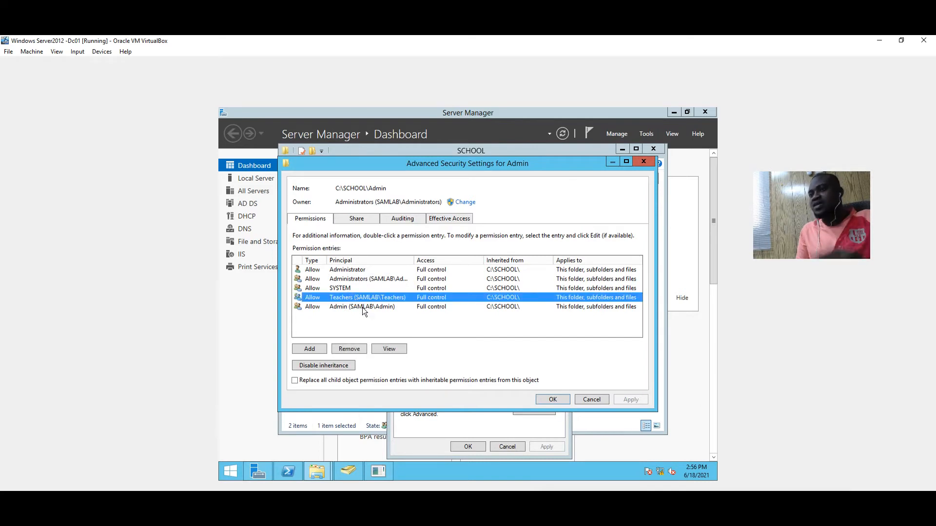
left_click(343, 369)
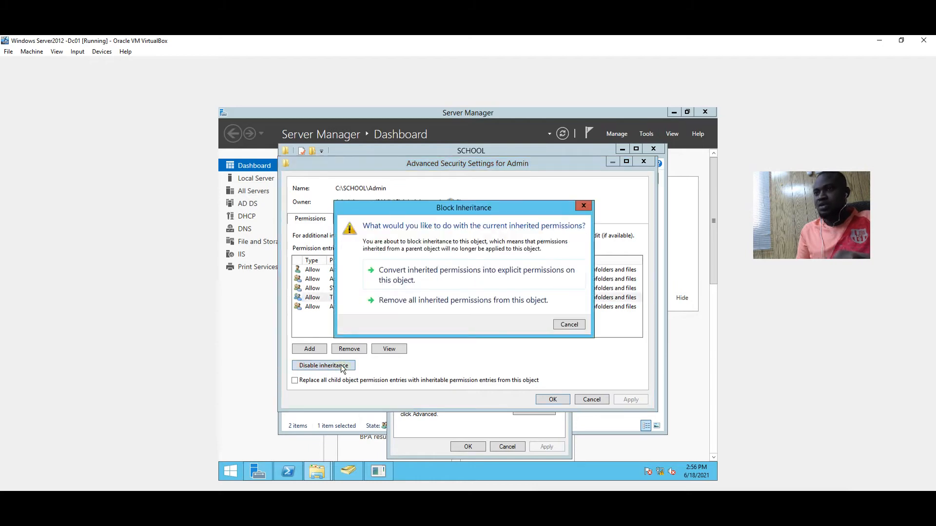
left_click(437, 282)
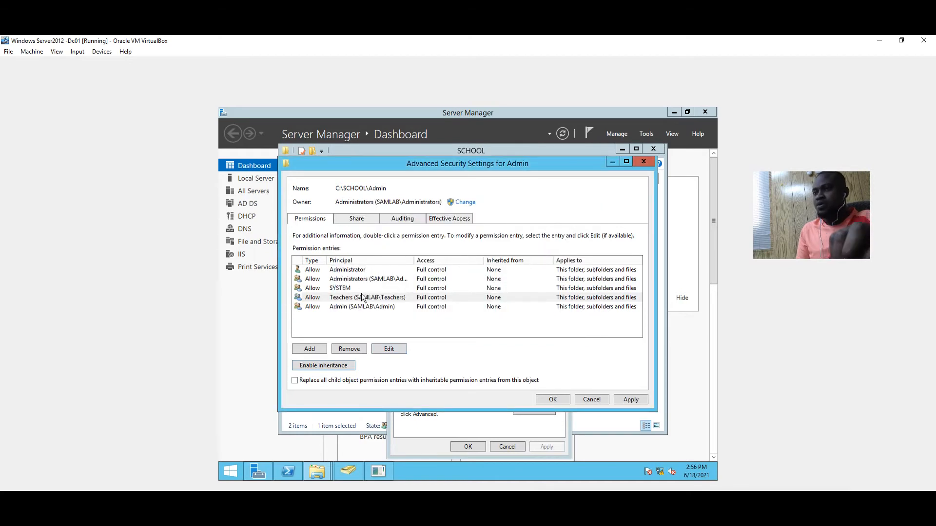
left_click(357, 346)
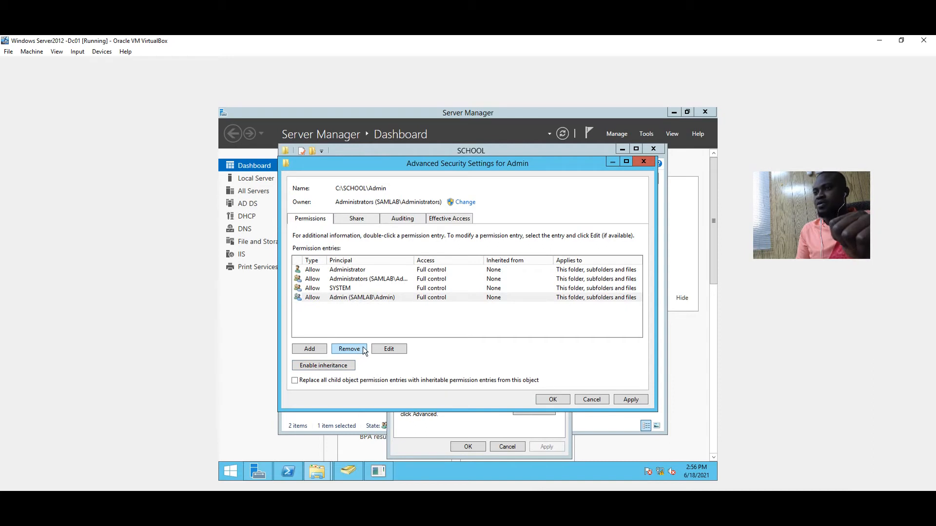
left_click(629, 398)
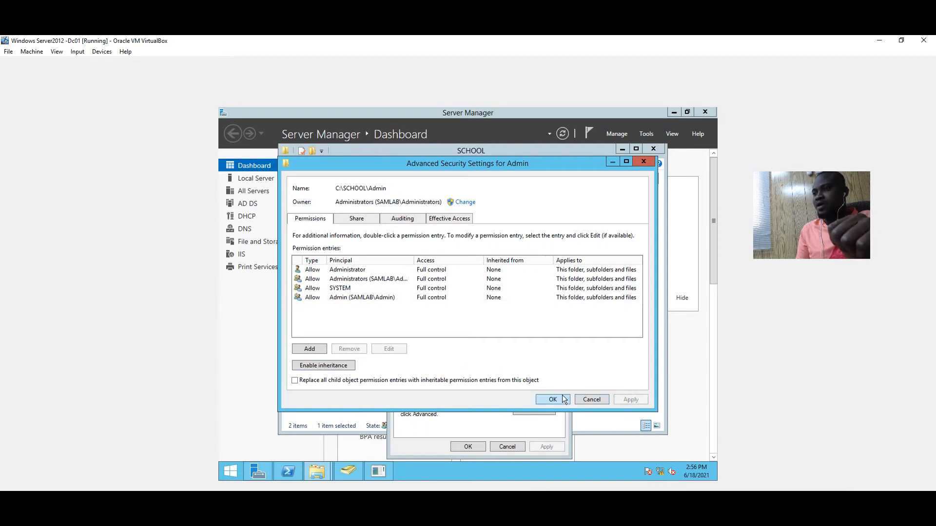
left_click(561, 399)
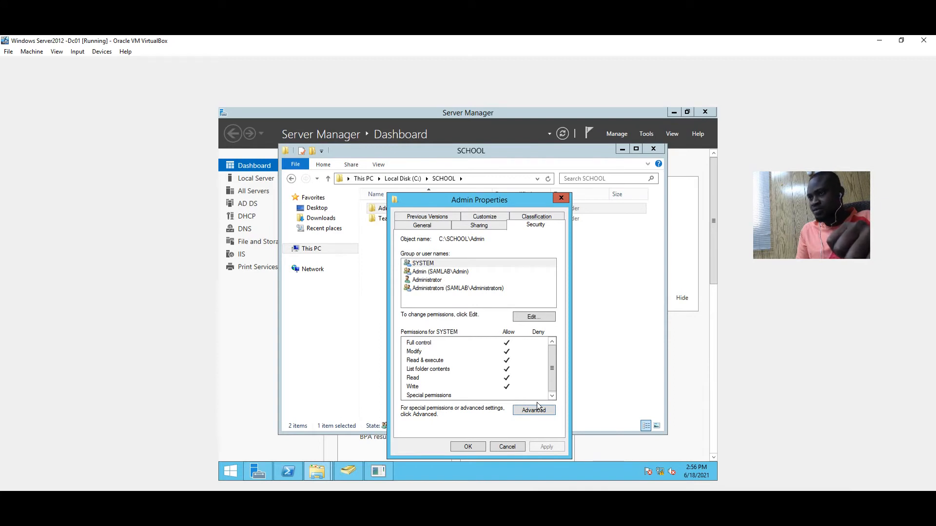
Close the Admin properties and bring up the Teachers folder's Security permissions
left_click(477, 446)
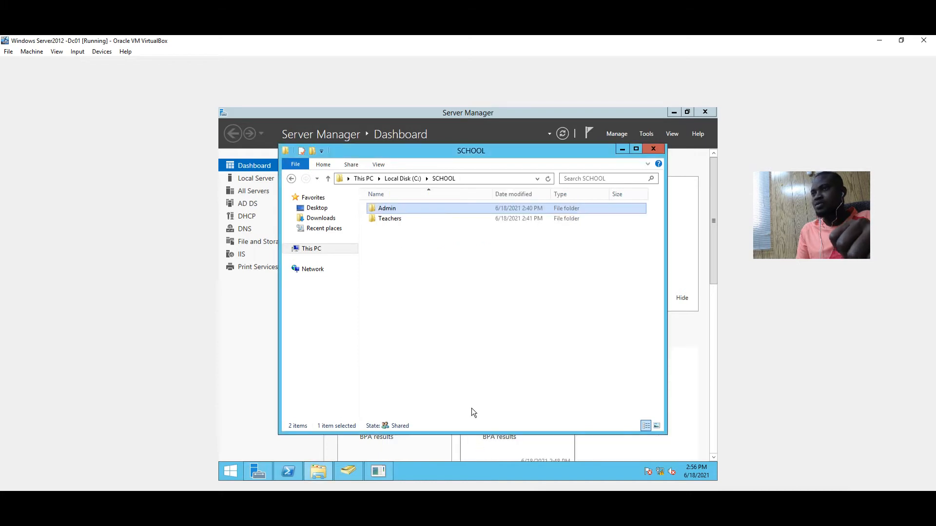
left_click(398, 224)
right_click(398, 223)
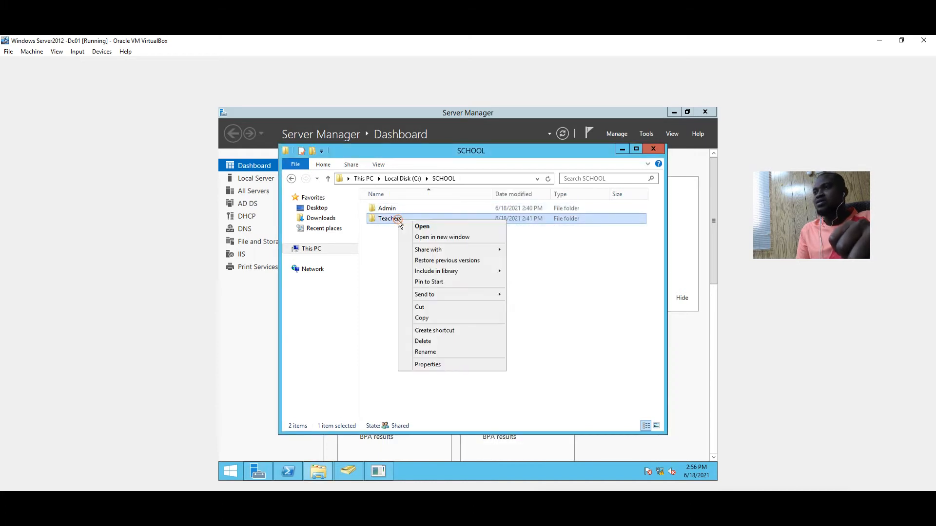
left_click(453, 363)
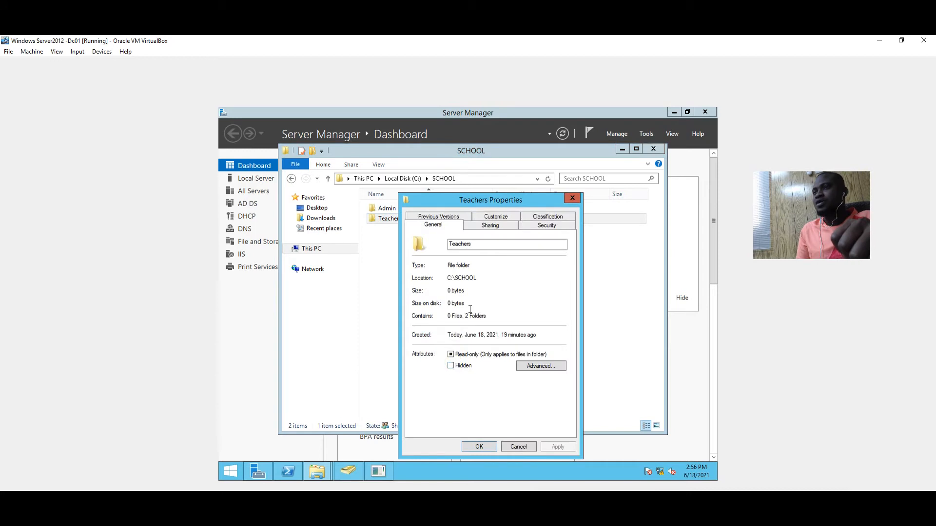
left_click(546, 225)
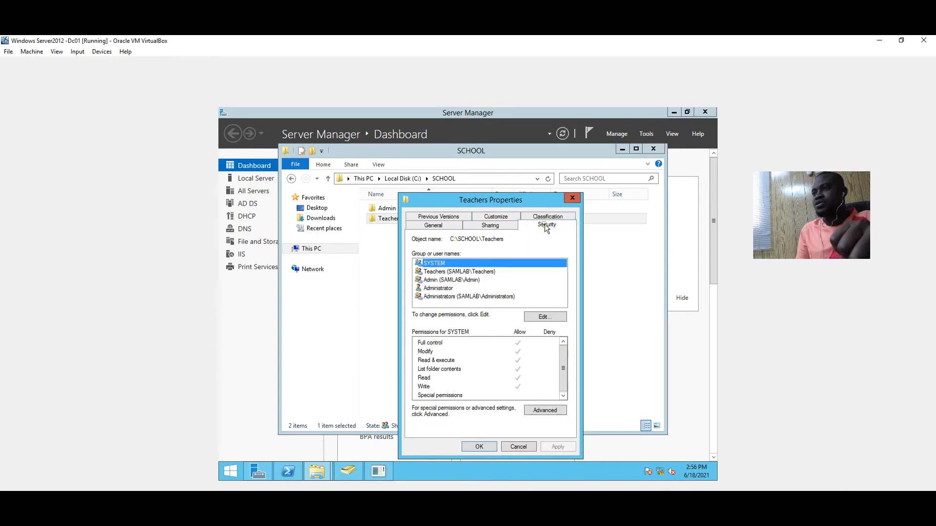
Disable inheritance on Teachers, keep entries as explicit, remove the Admin entry, and apply
left_click(552, 411)
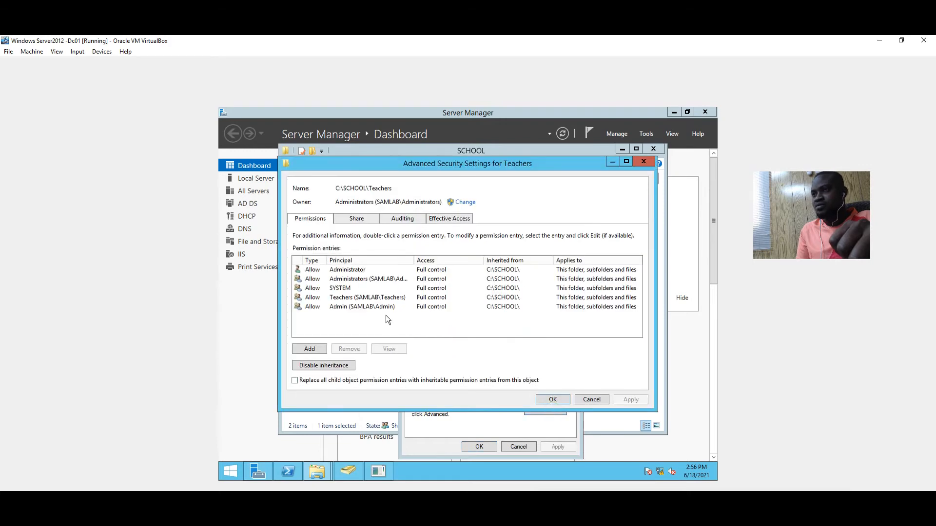
left_click(350, 307)
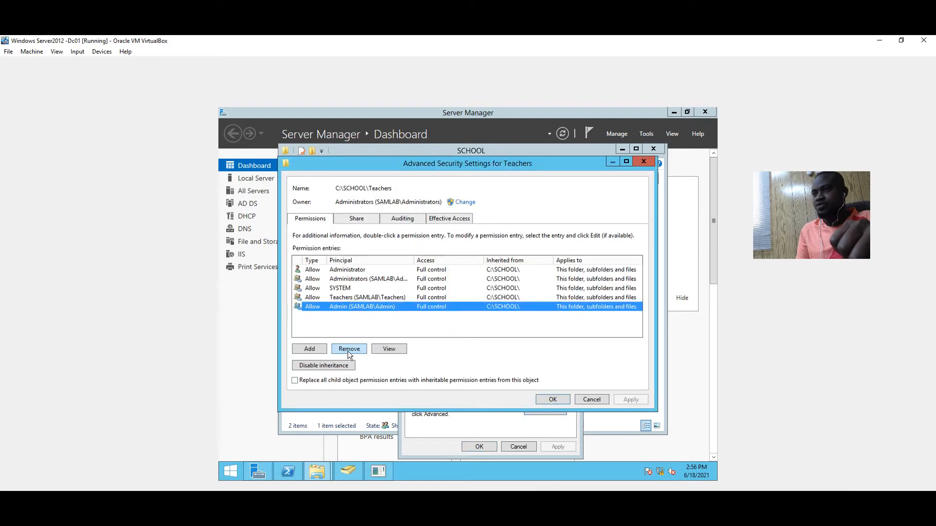
left_click(344, 366)
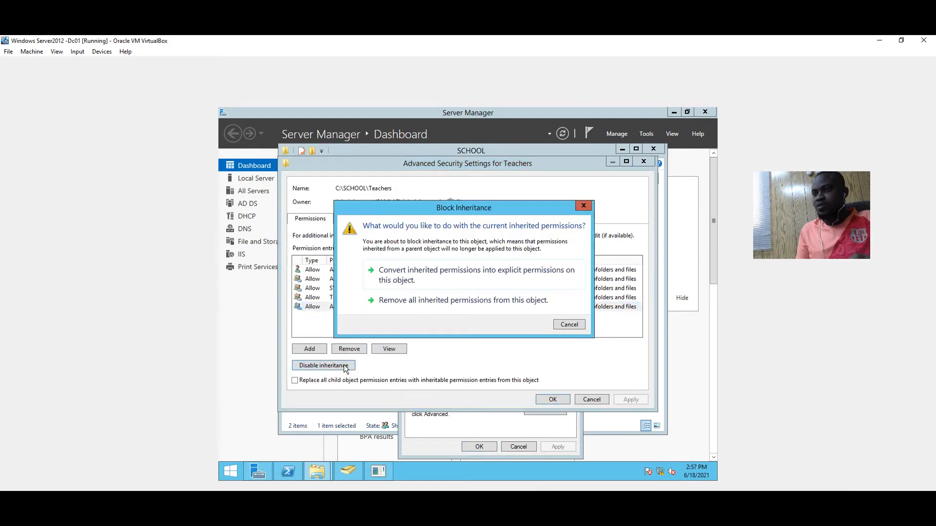
left_click(397, 270)
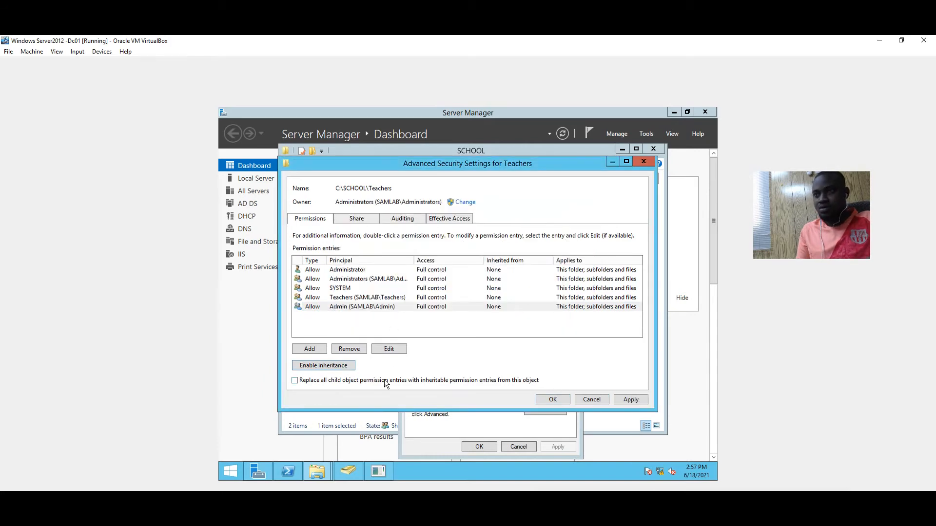
left_click(356, 349)
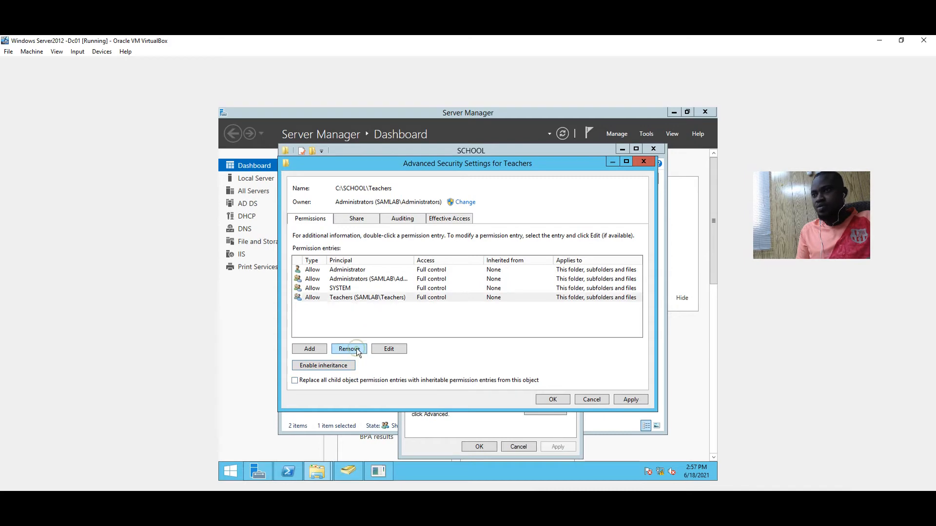
left_click(630, 399)
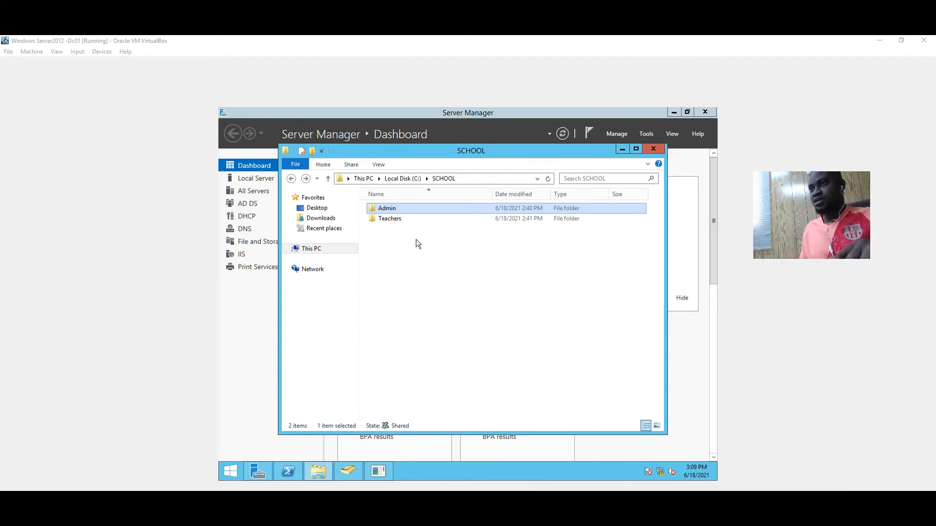
Check the Admin folder's contents, return to C:\SCHOOL, and bring up Admin's context menu
left_click(384, 221)
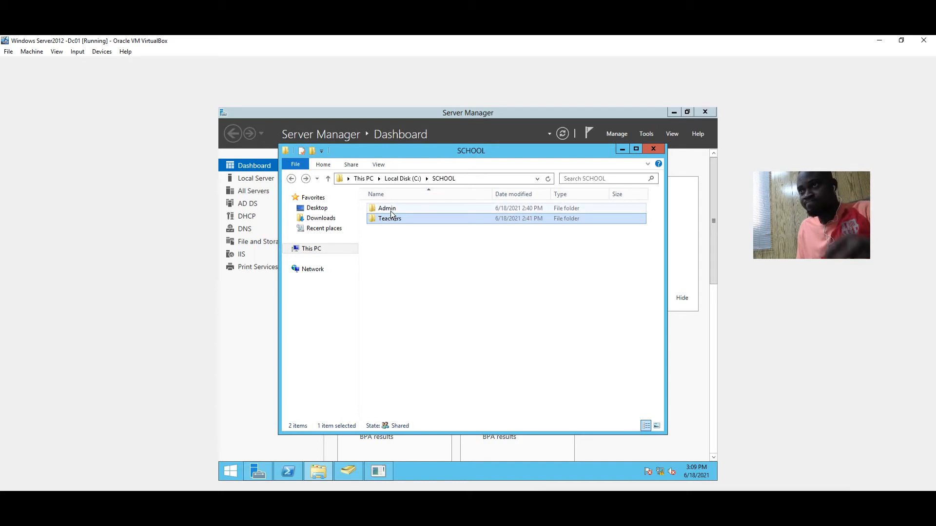
right_click(393, 208)
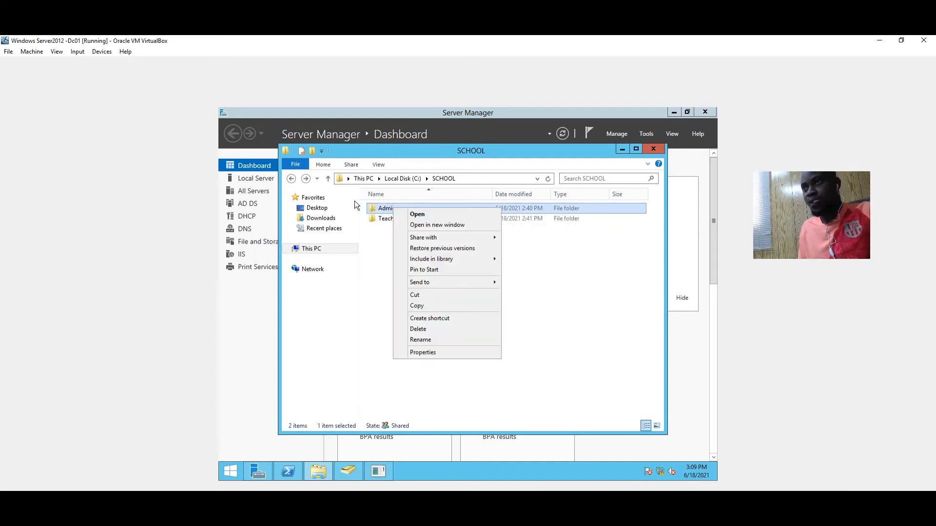
double_click(385, 214)
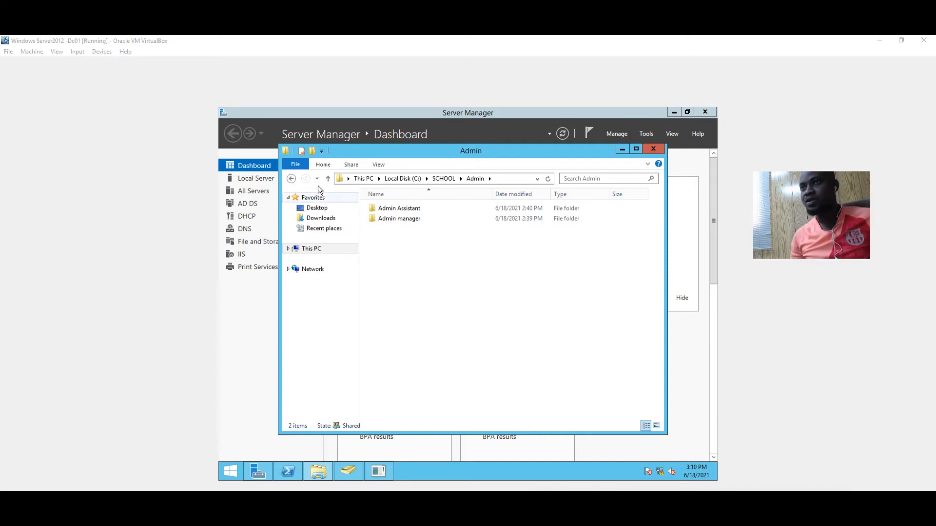
left_click(291, 179)
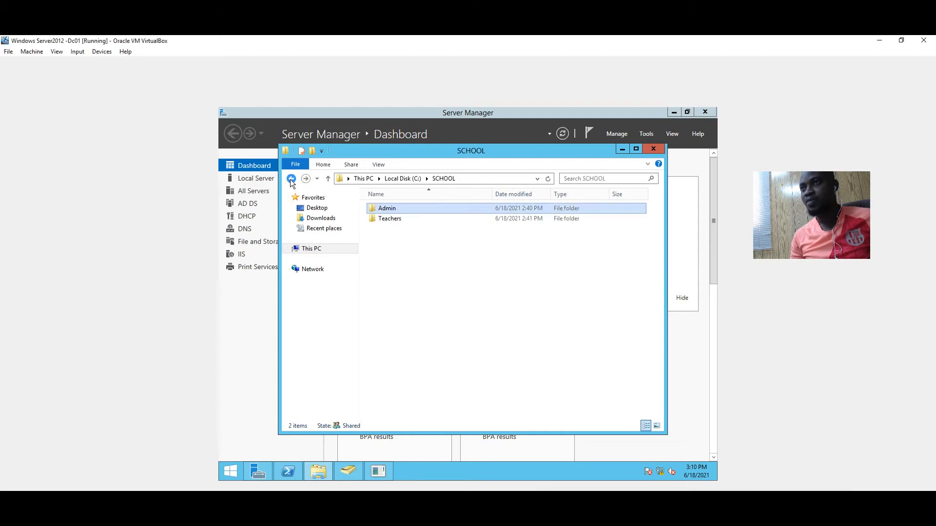
right_click(378, 209)
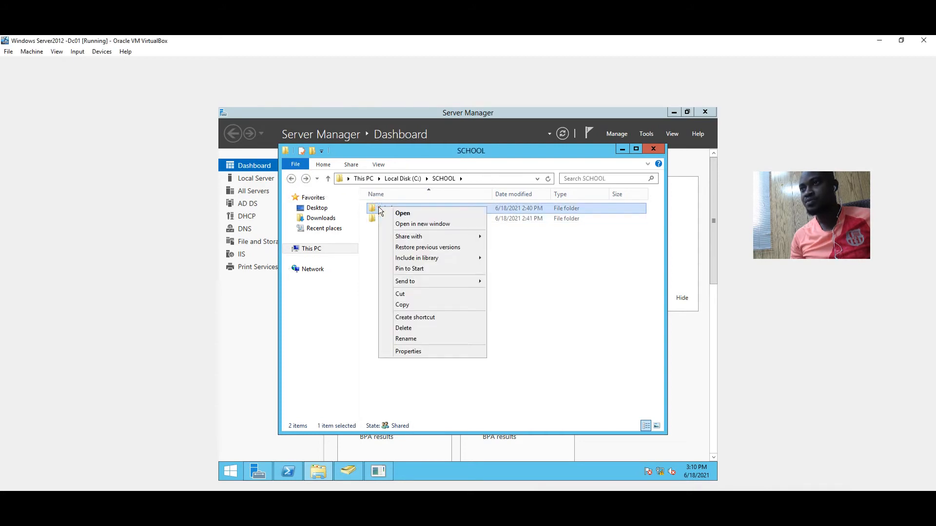
Share the Admin folder, raising the domain user's permission from Read to Read/Write
left_click(427, 351)
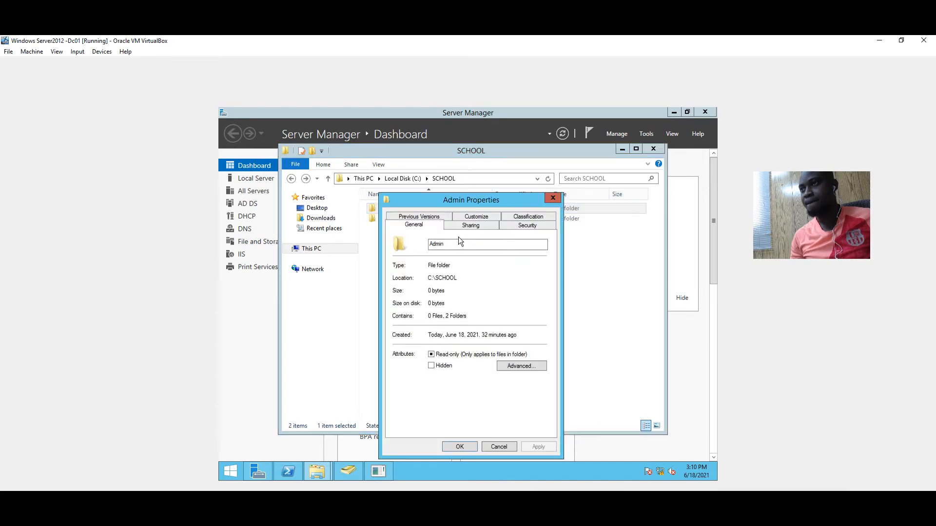
left_click(466, 227)
left_click(421, 292)
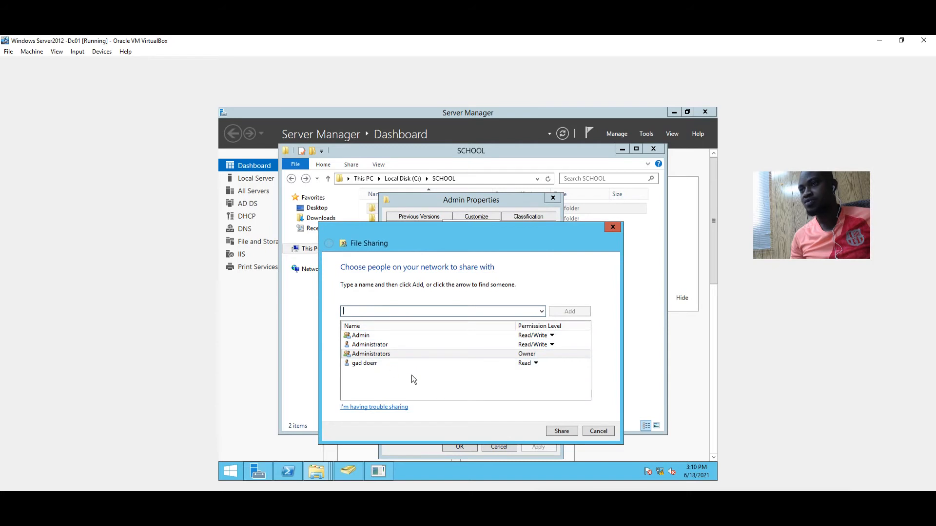
left_click(483, 364)
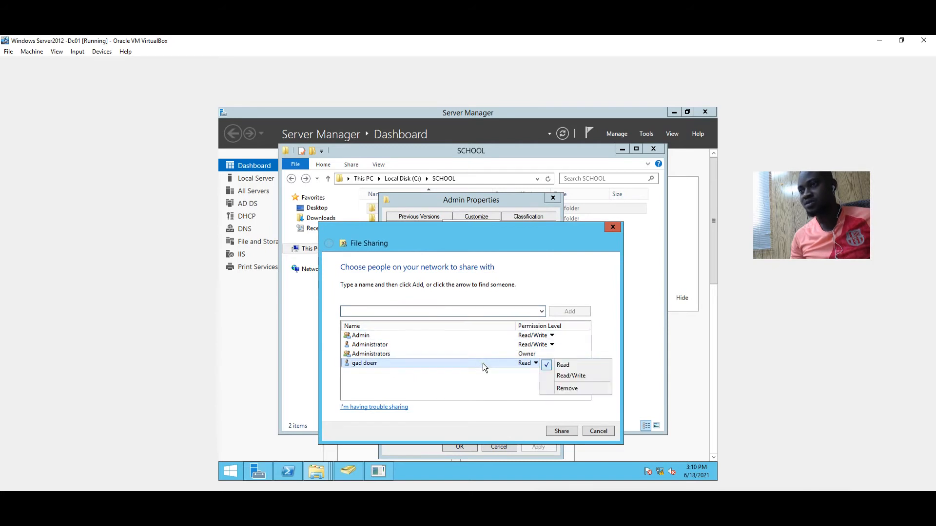
left_click(571, 376)
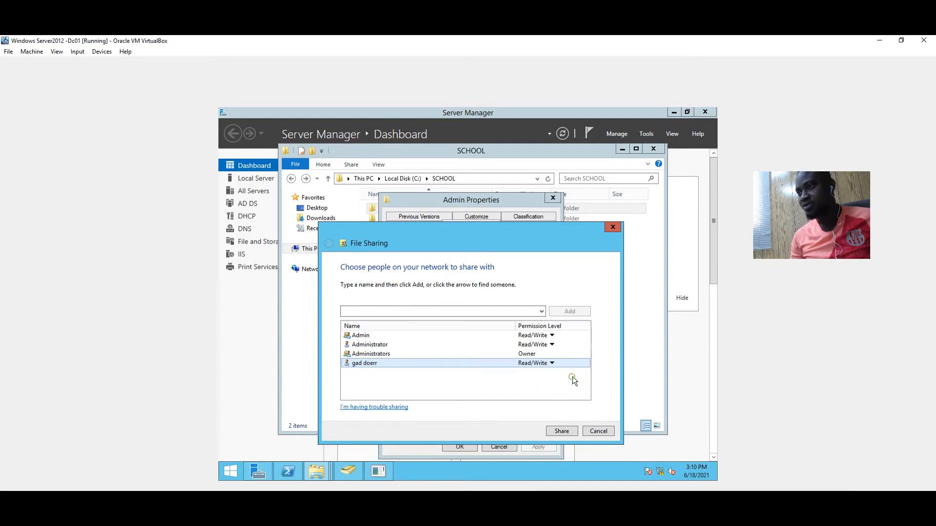
left_click(563, 430)
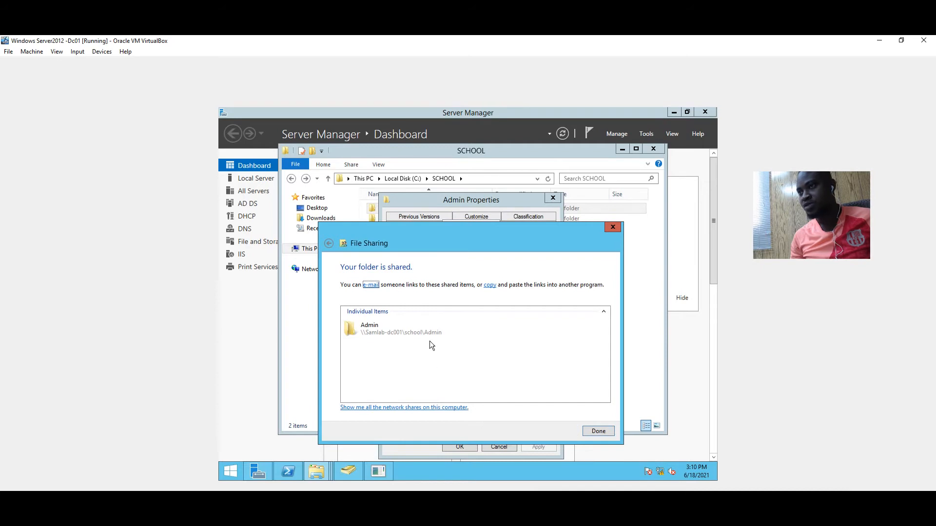
left_click(599, 431)
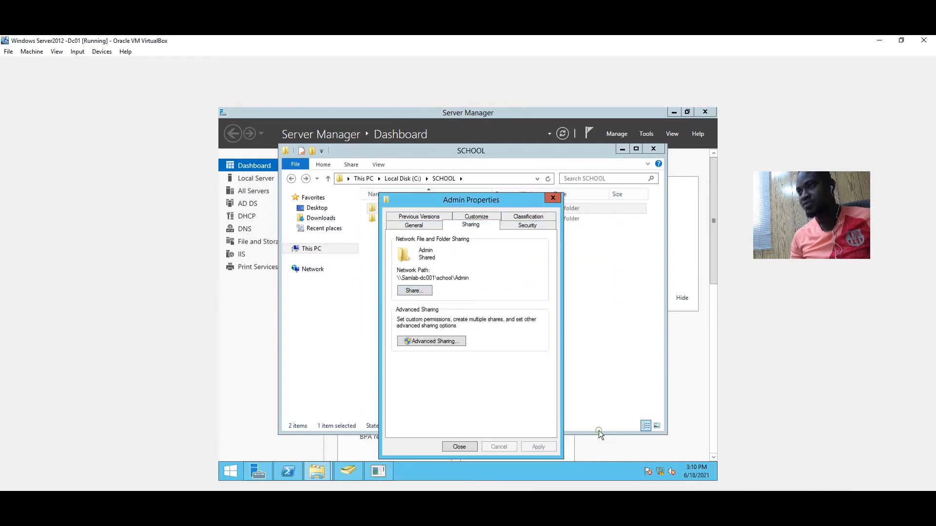
left_click(471, 447)
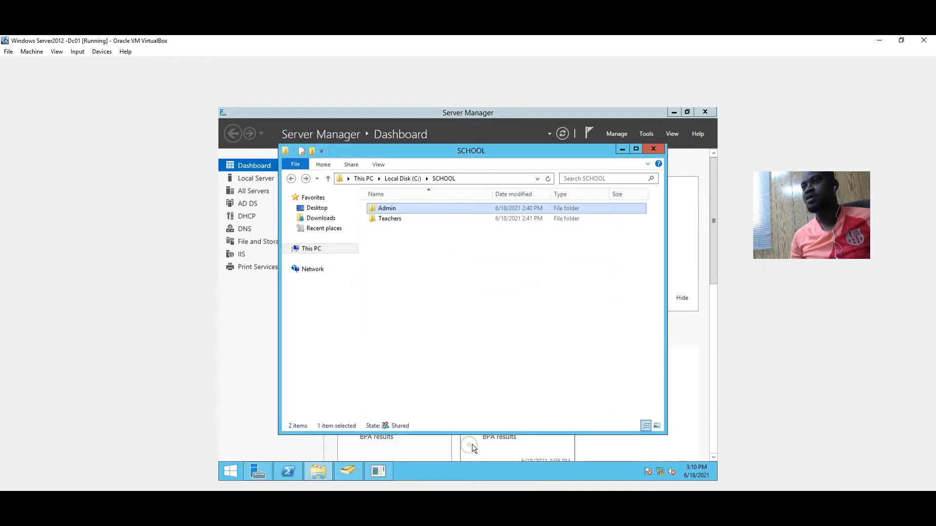
Inside Teachers, open HD Teacher's properties and start sharing it from the Sharing tab
right_click(396, 218)
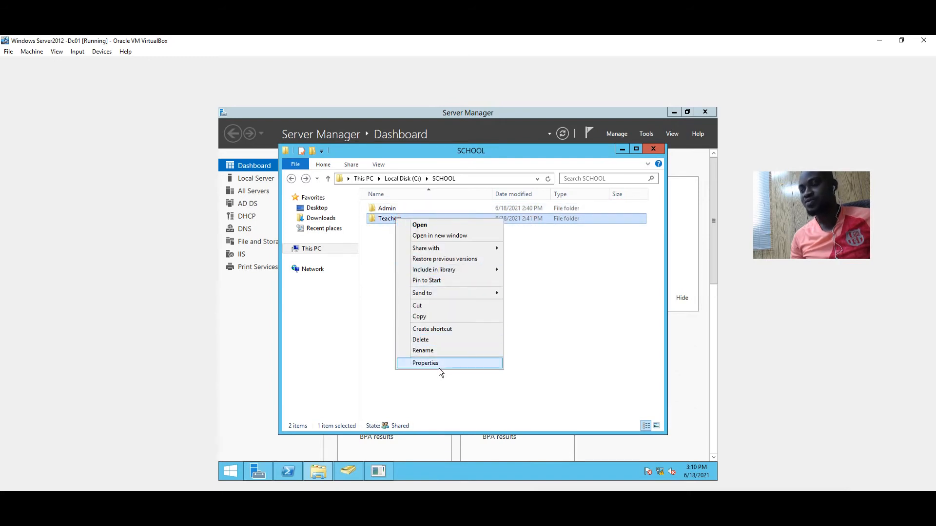
left_click(431, 384)
double_click(393, 218)
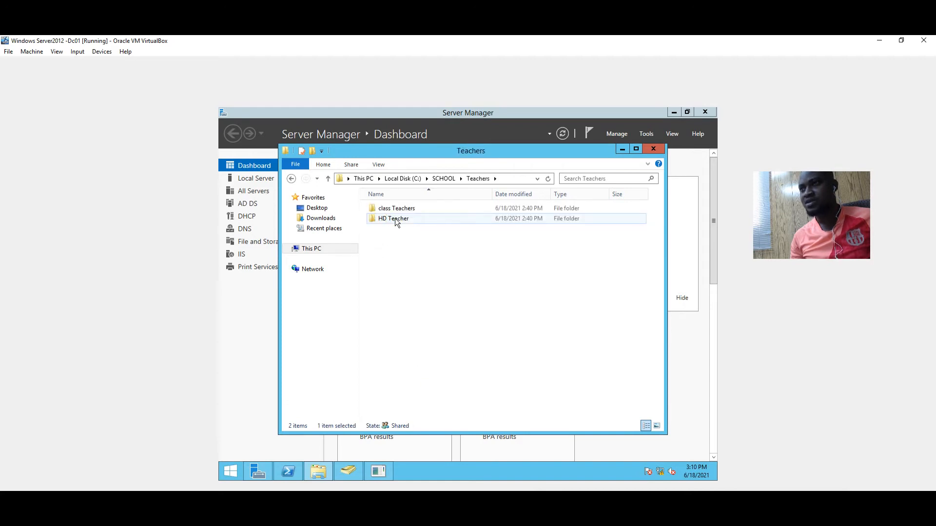
right_click(395, 209)
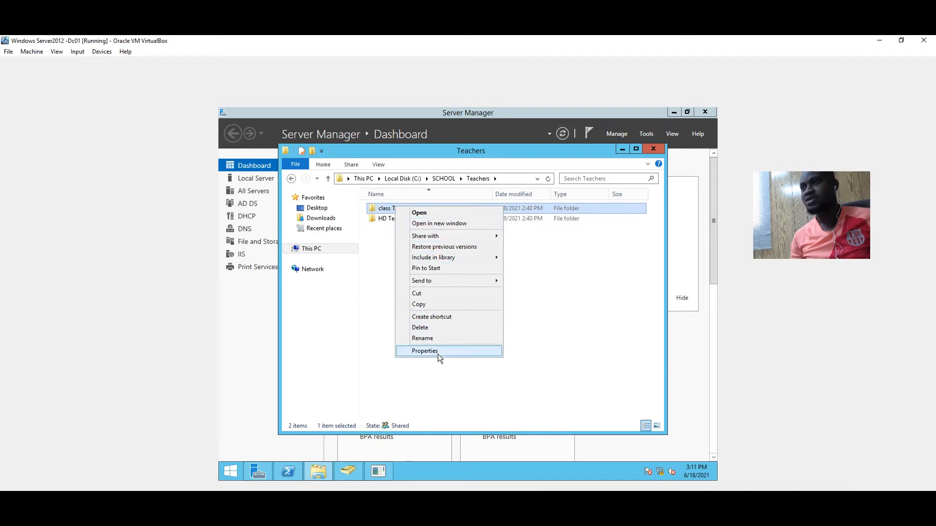
right_click(381, 220)
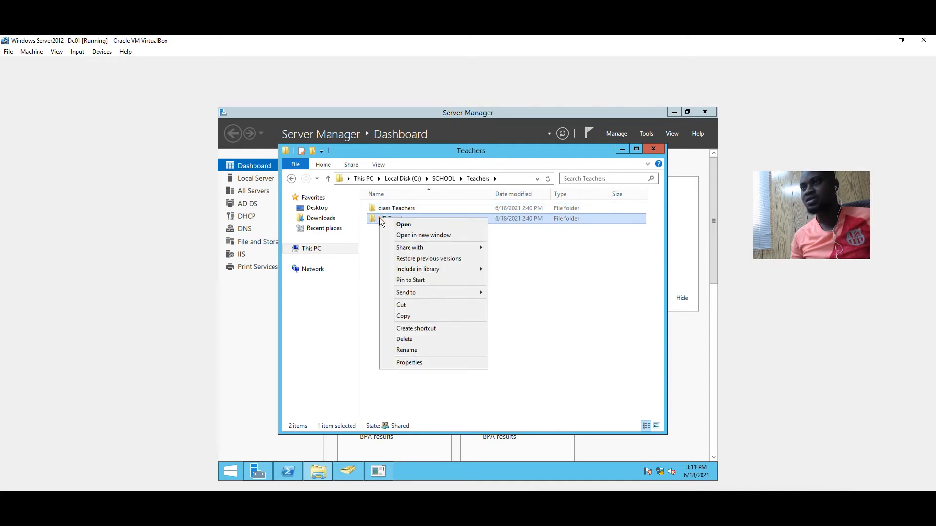
left_click(427, 364)
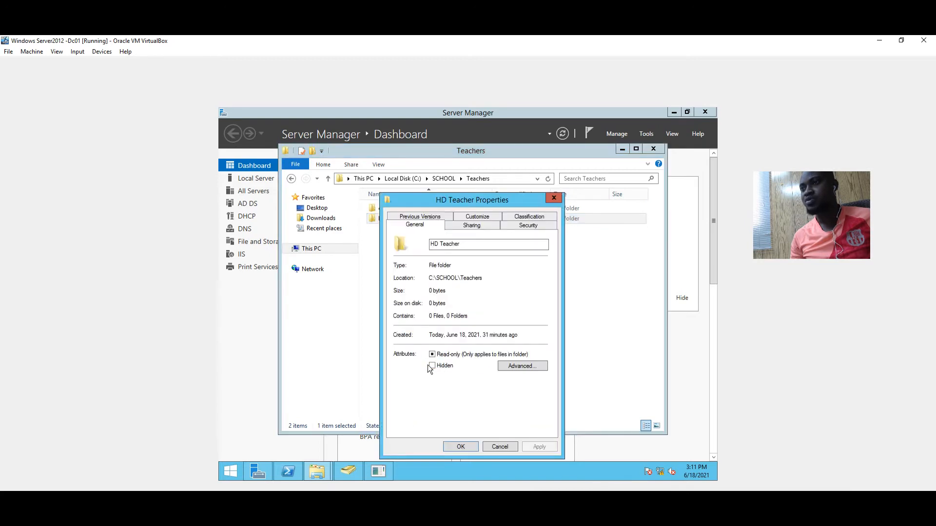
left_click(466, 226)
left_click(419, 291)
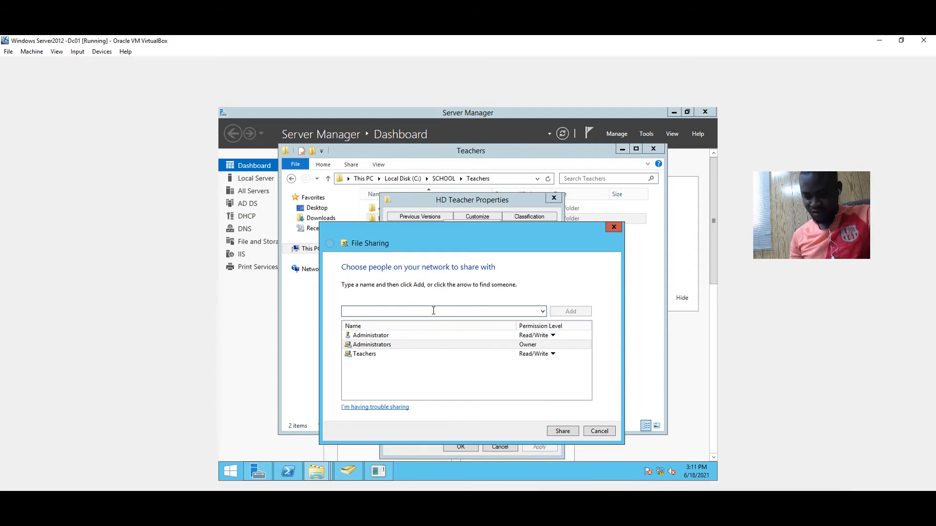
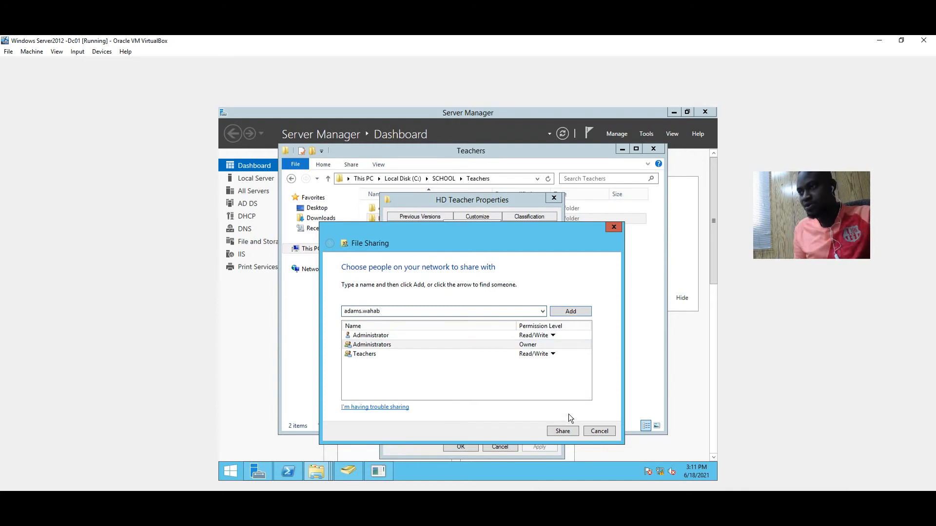
Add the extra domain user to HD Teacher's file sharing at Read, finish, and close Properties
left_click(571, 312)
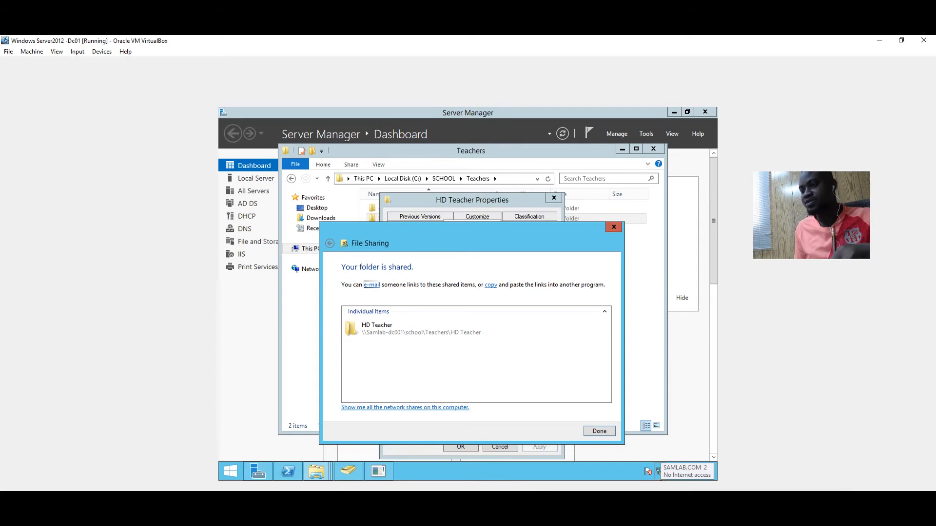
left_click(600, 430)
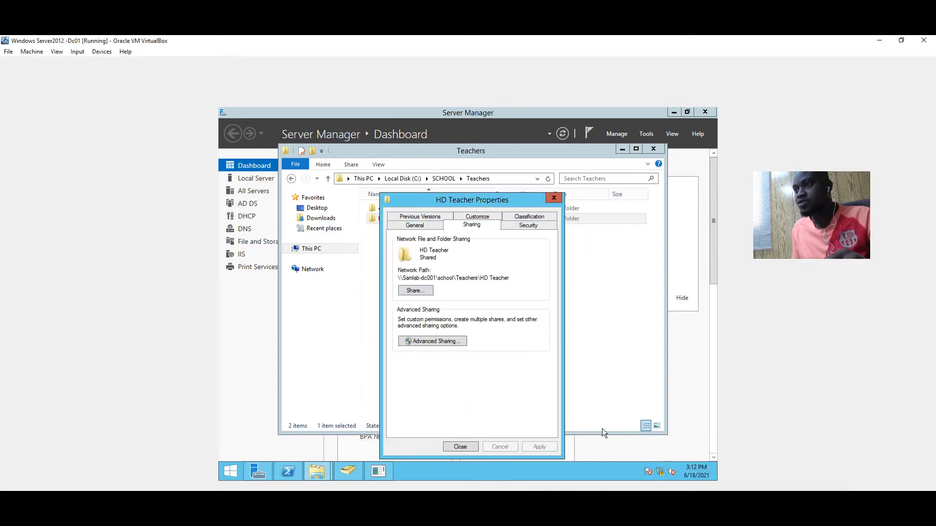
left_click(460, 447)
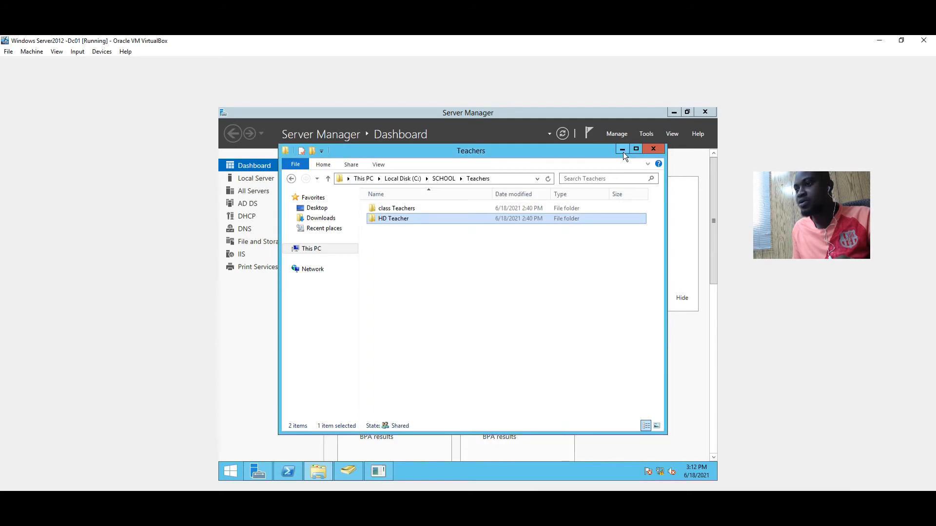
left_click(442, 525)
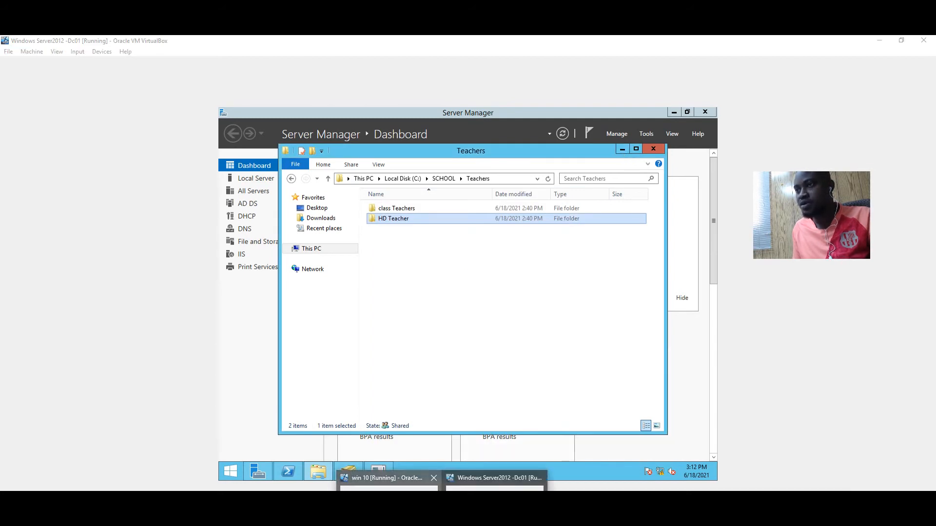
On Windows 10, open \\samlab-dc001\school\Admin, check Admin Assistant and Admin manager, then close it
left_click(387, 478)
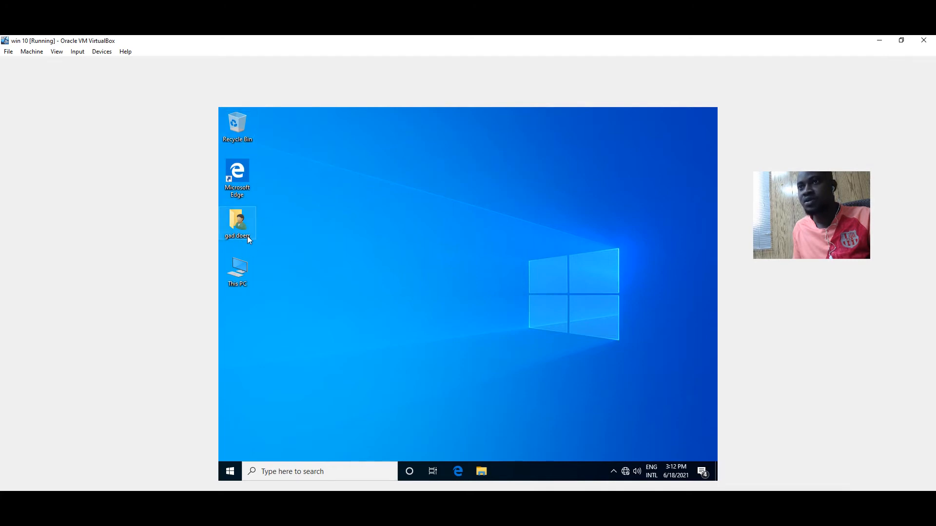
key("super+r")
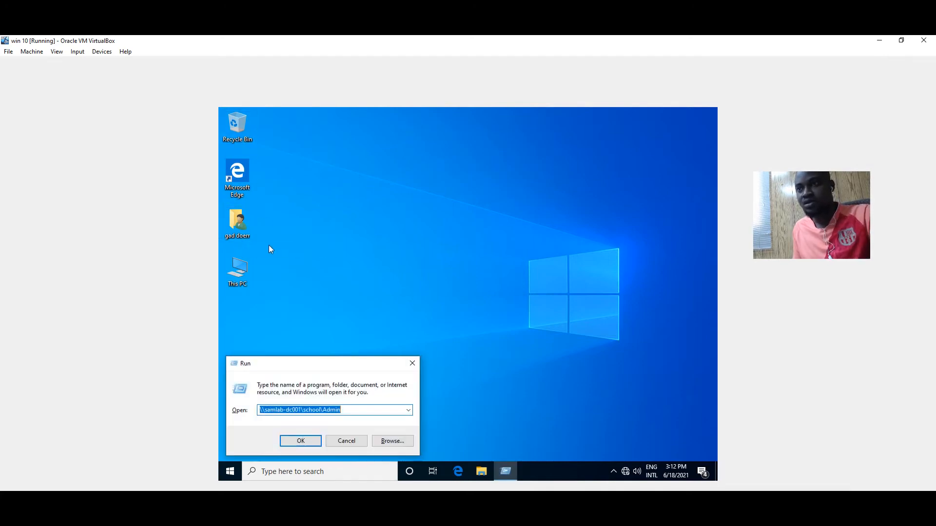
left_click(309, 441)
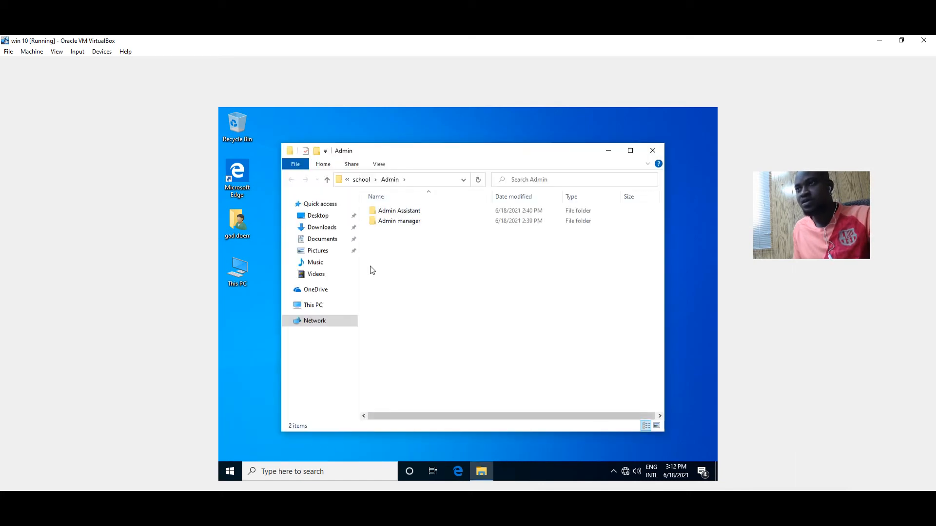
left_click(327, 182)
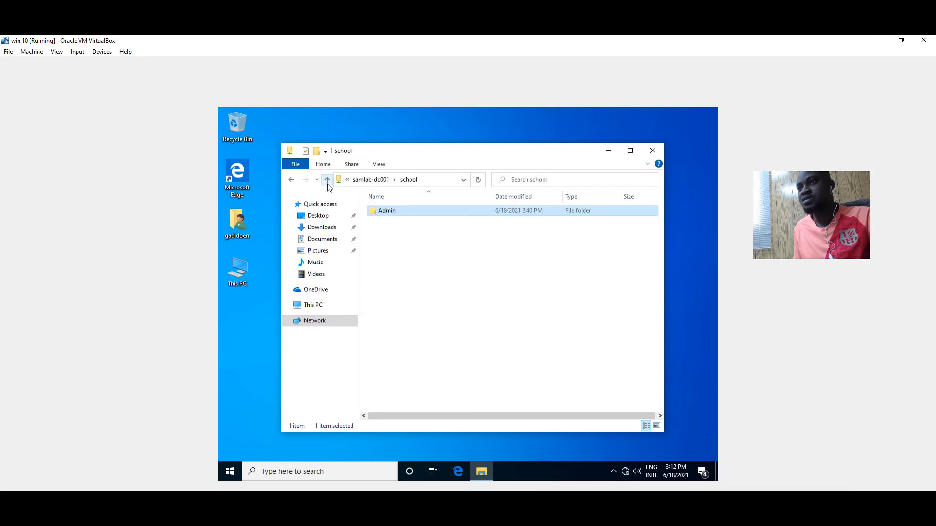
double_click(396, 214)
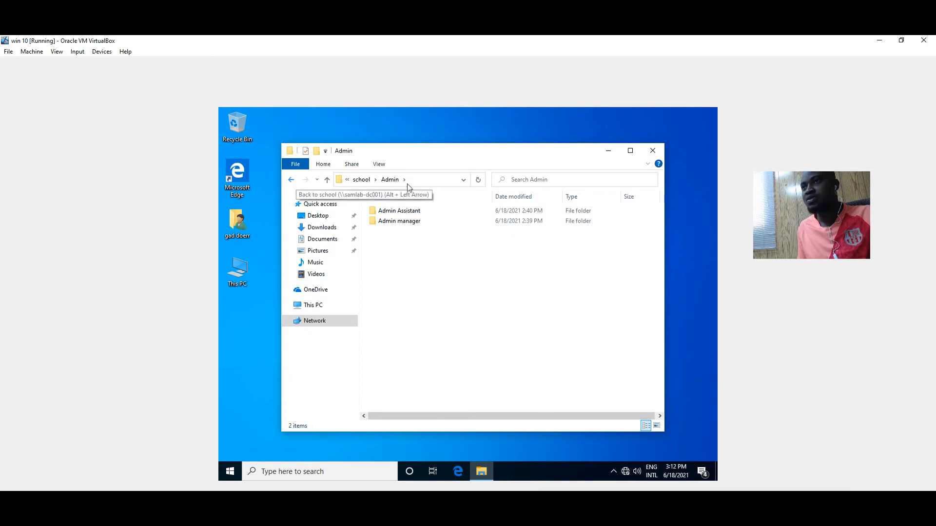
left_click(651, 151)
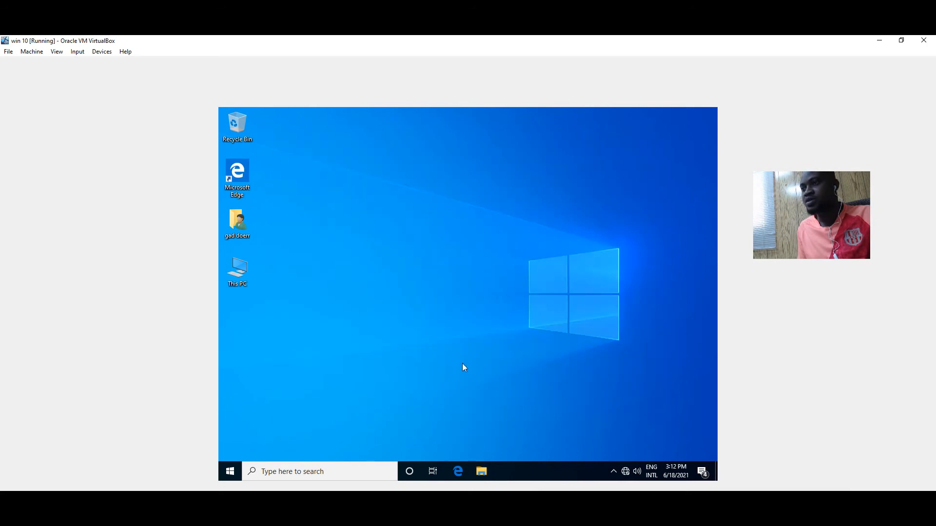
Lock the Windows 10 session to switch users
left_click(228, 475)
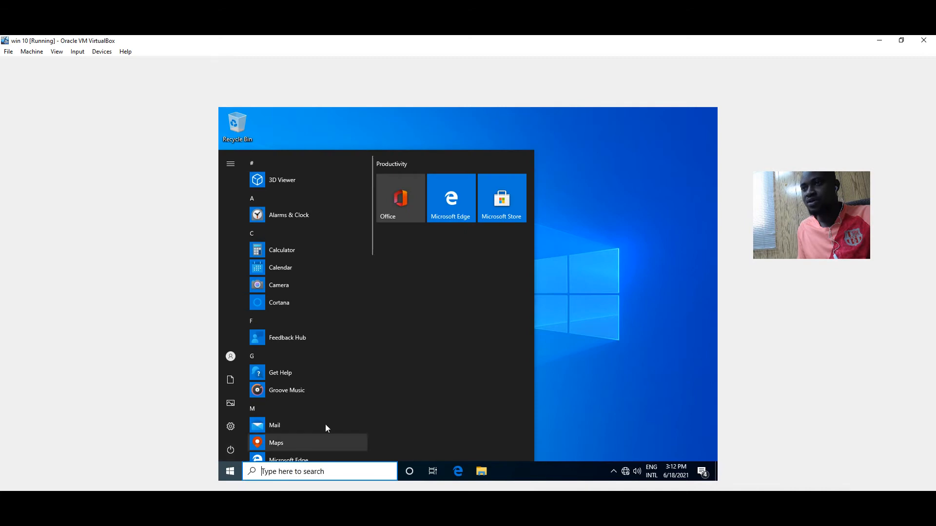
left_click(633, 364)
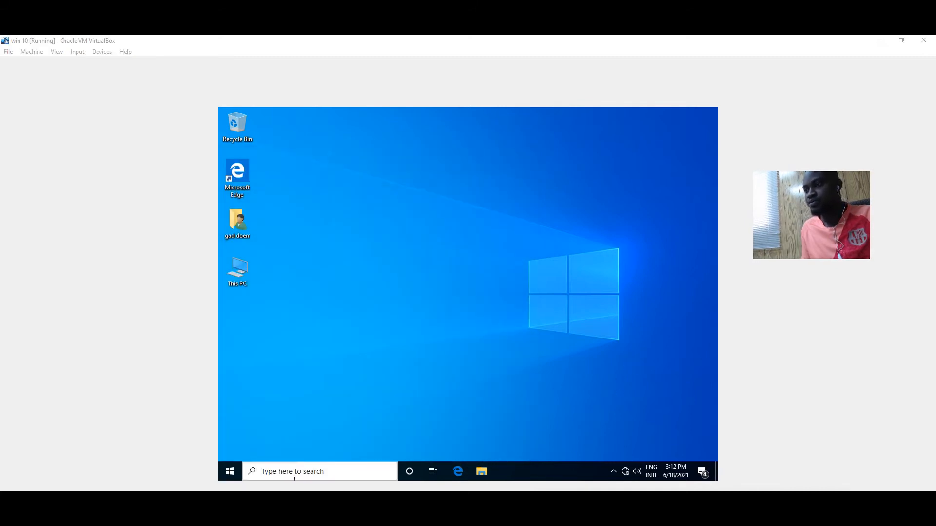
key("super+l")
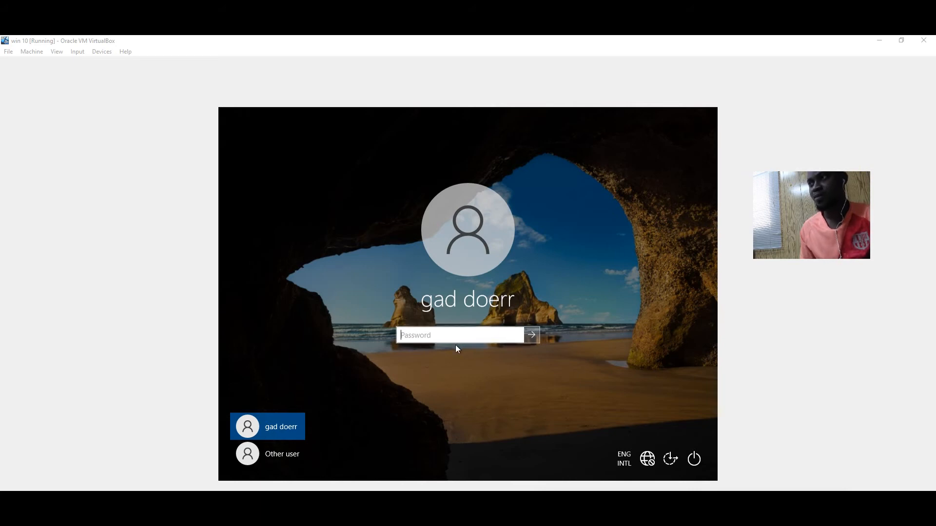
Sign in as Other user with the domain user's name and password
left_click(282, 453)
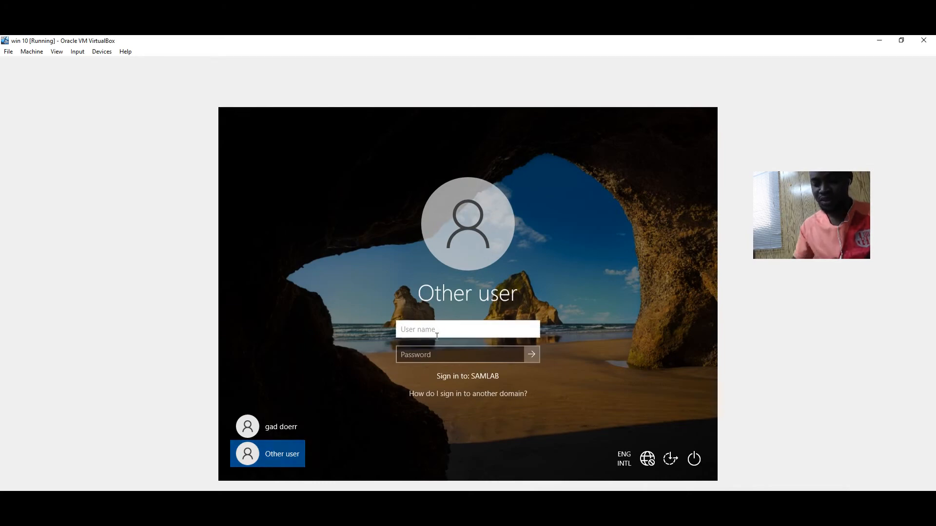
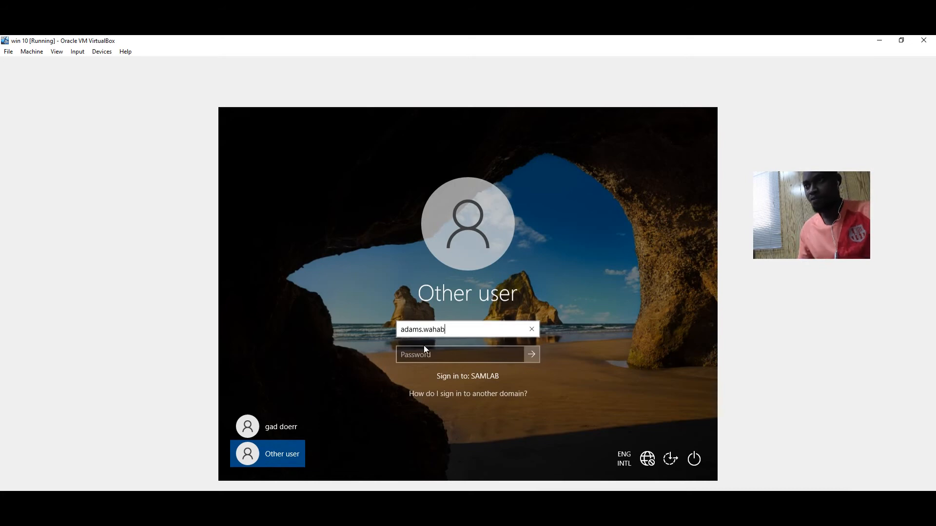
left_click(440, 353)
type("****")
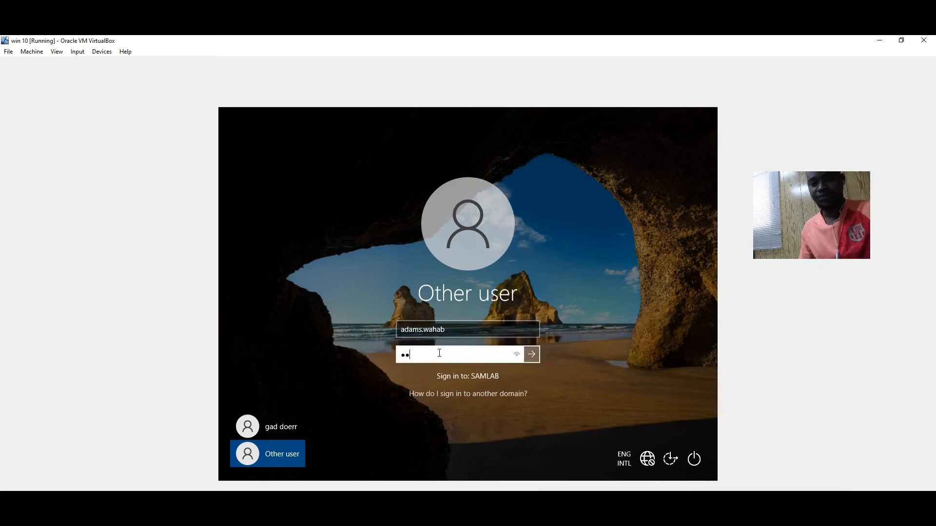
type("****")
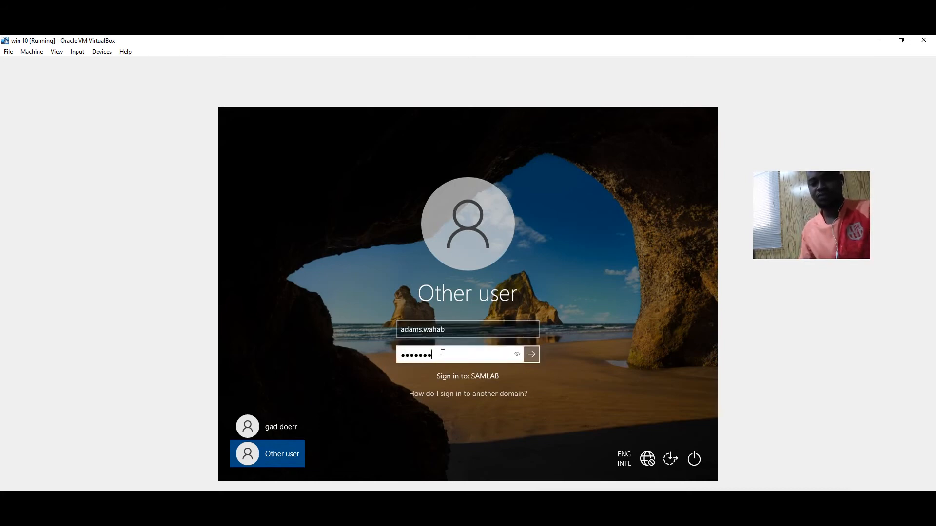
left_click(532, 356)
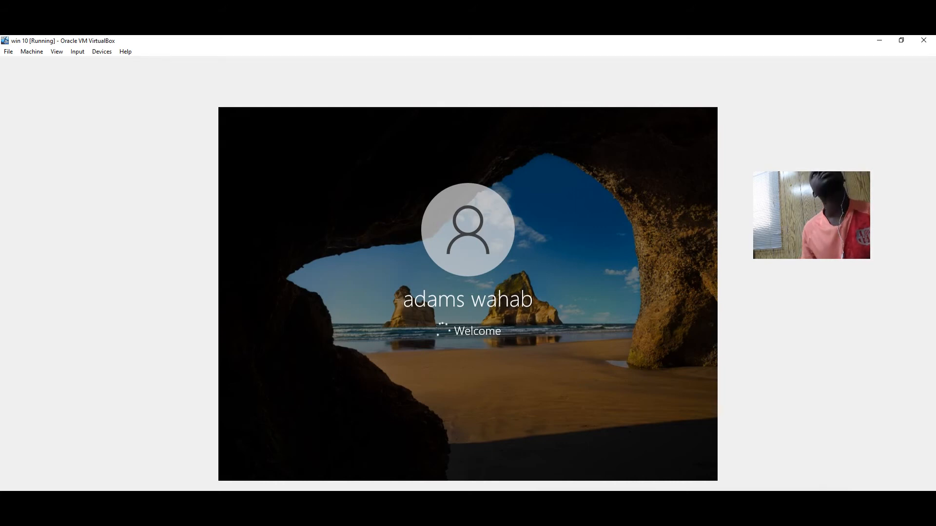
mouse_move(442, 506)
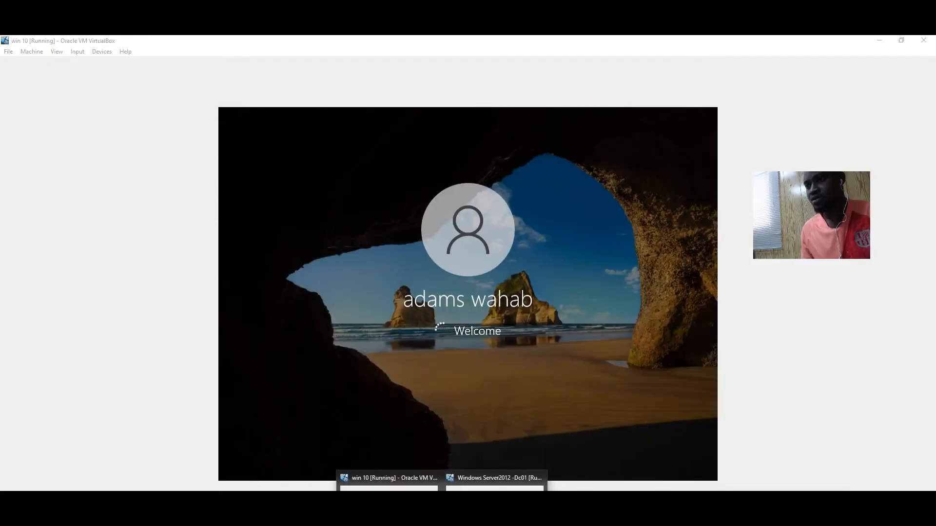
On the server, copy the network path from HD Teacher's Sharing properties
left_click(487, 480)
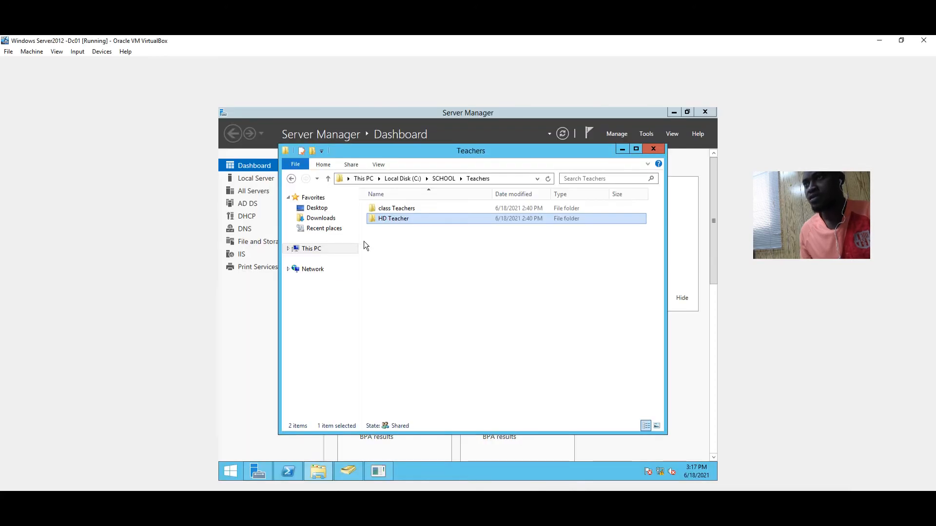
left_click(515, 179)
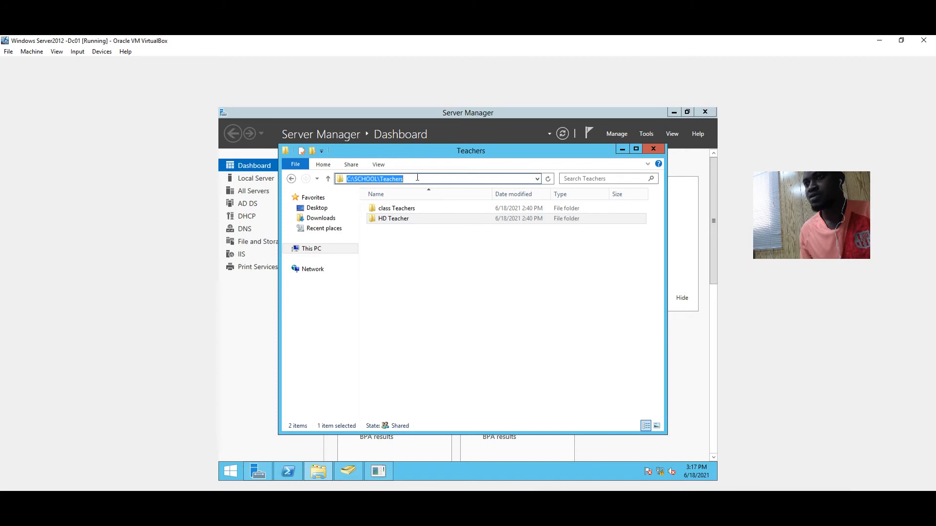
right_click(427, 219)
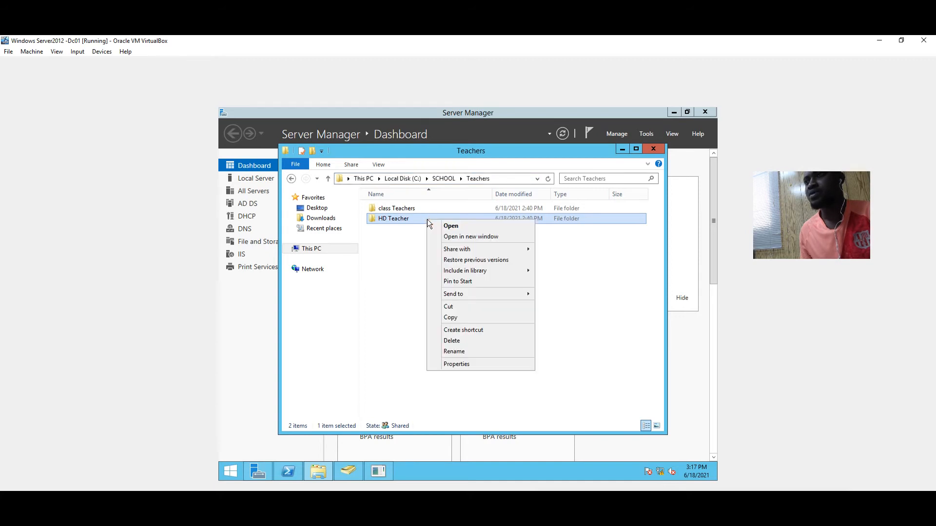
left_click(460, 364)
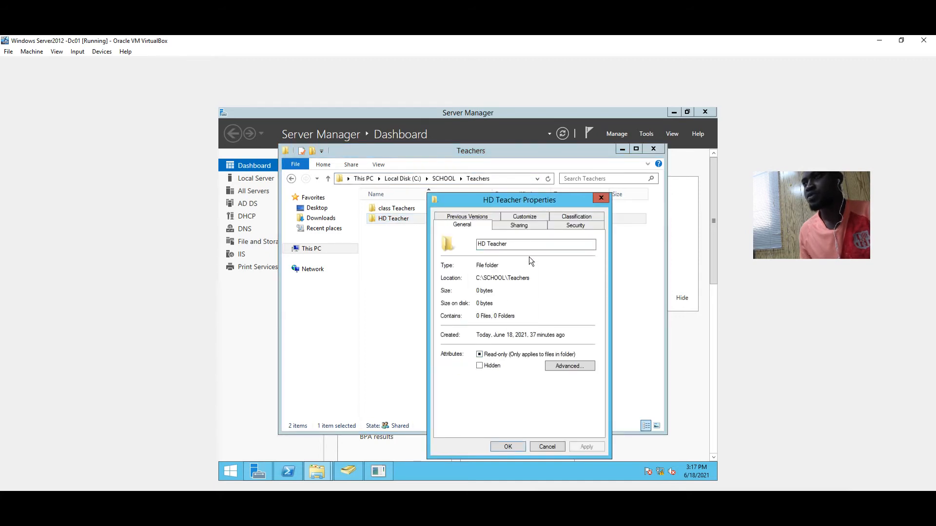
left_click(519, 226)
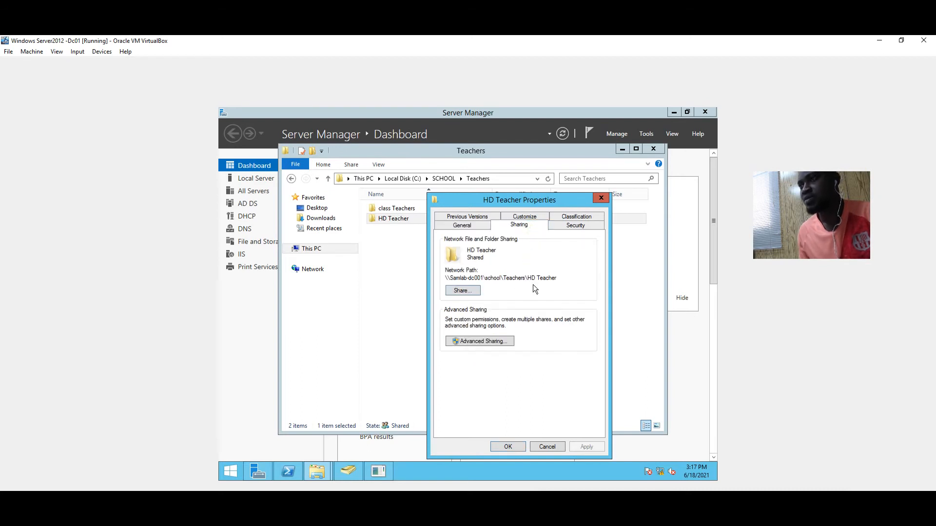
left_click_drag(563, 279, 429, 266)
key("ctrl+c")
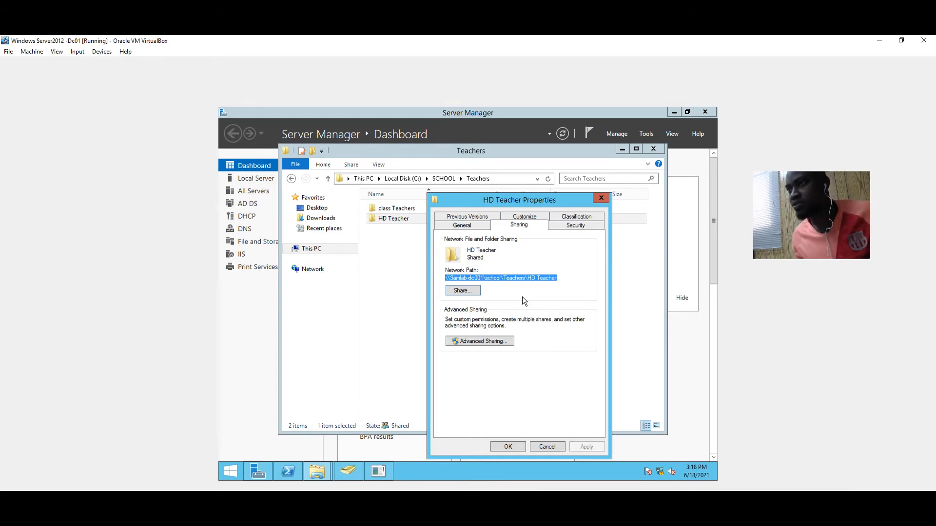
Run the copied HD Teacher network path to confirm the share opens, then minimize it
key("super+r")
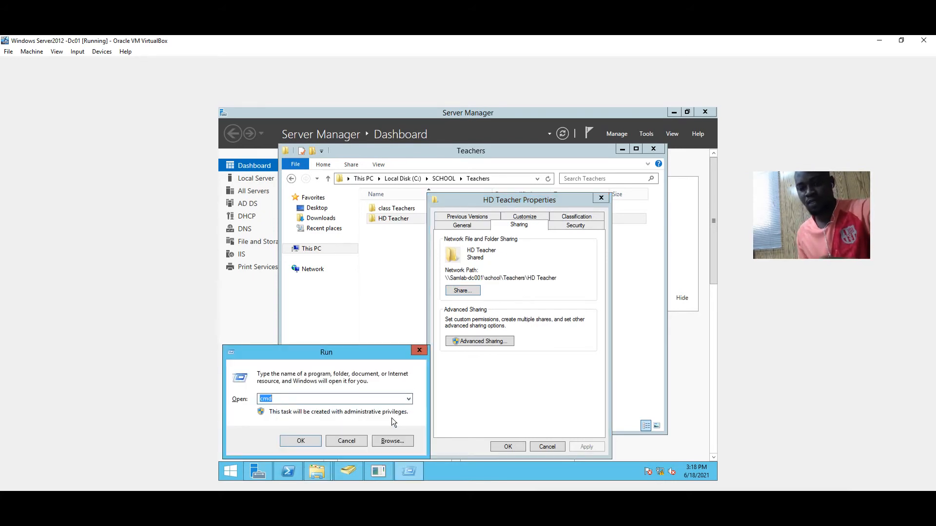
key("ctrl+v")
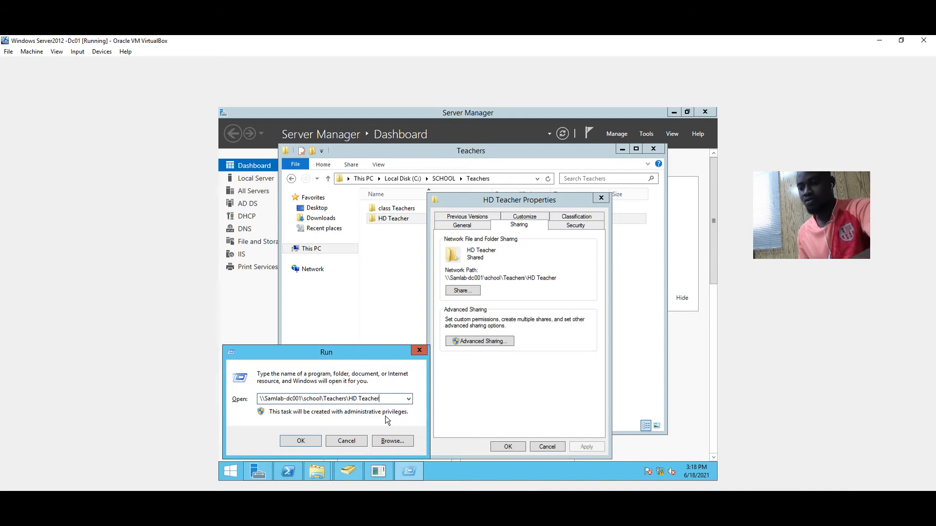
key("Return")
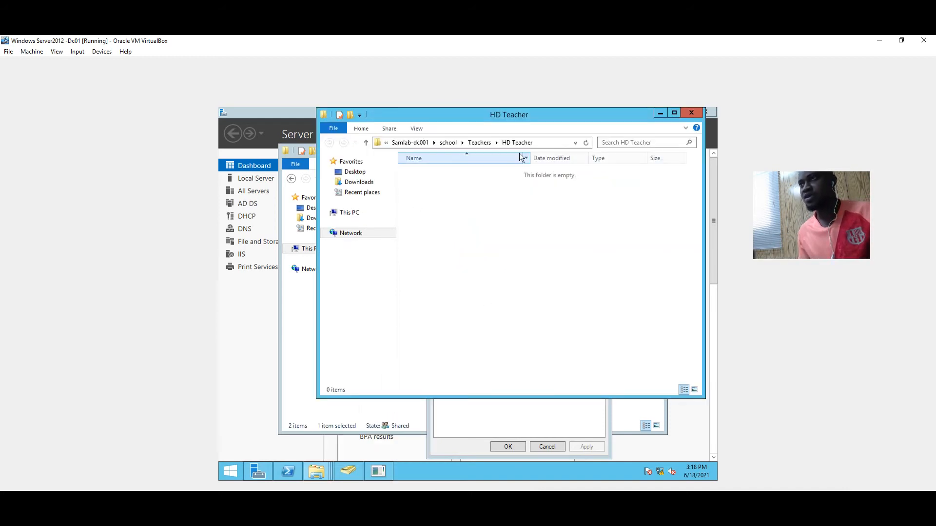
left_click(549, 143)
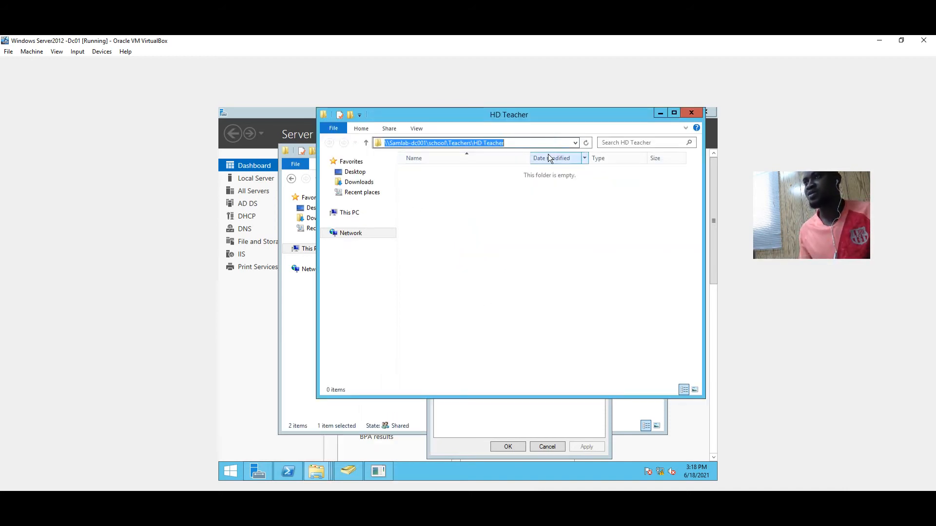
left_click(660, 114)
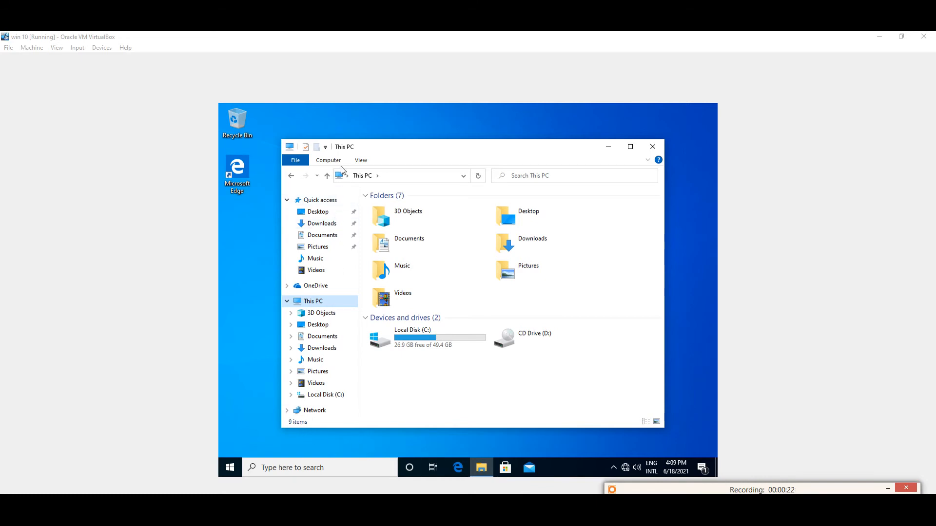
Maximize This PC and start mapping drive P: to \\samlab-dc001\school\ via Network
left_click(630, 146)
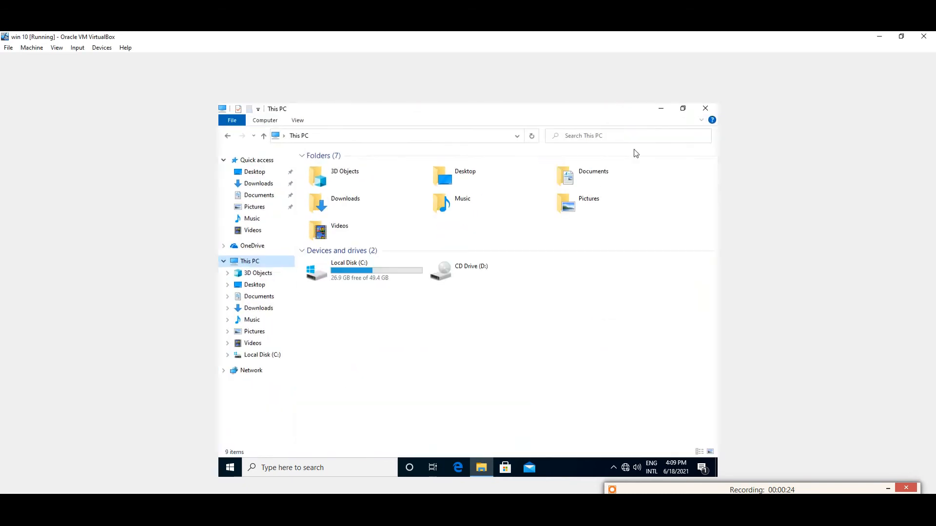
right_click(261, 377)
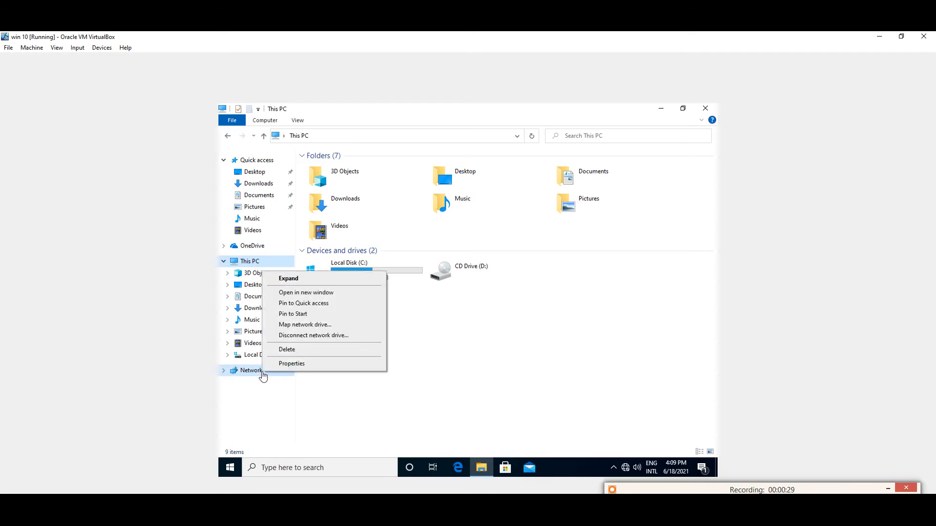
left_click(312, 325)
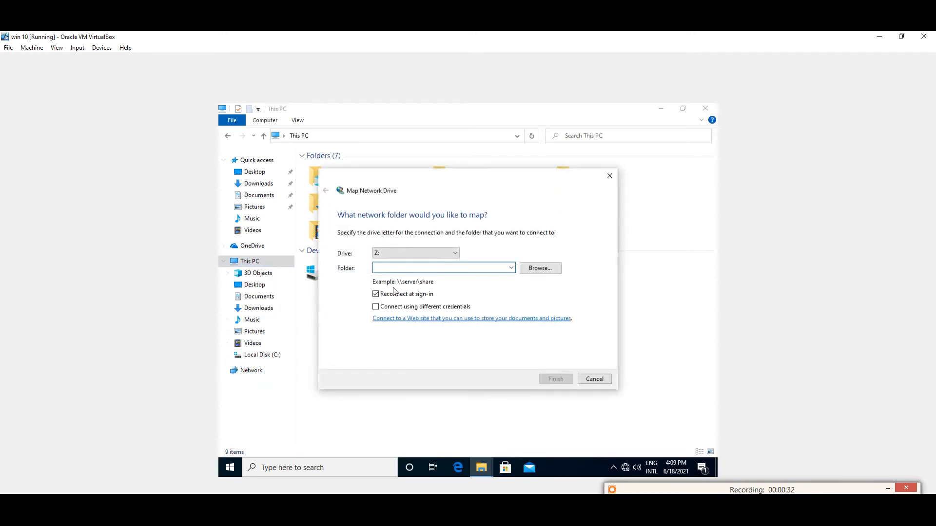
left_click(455, 253)
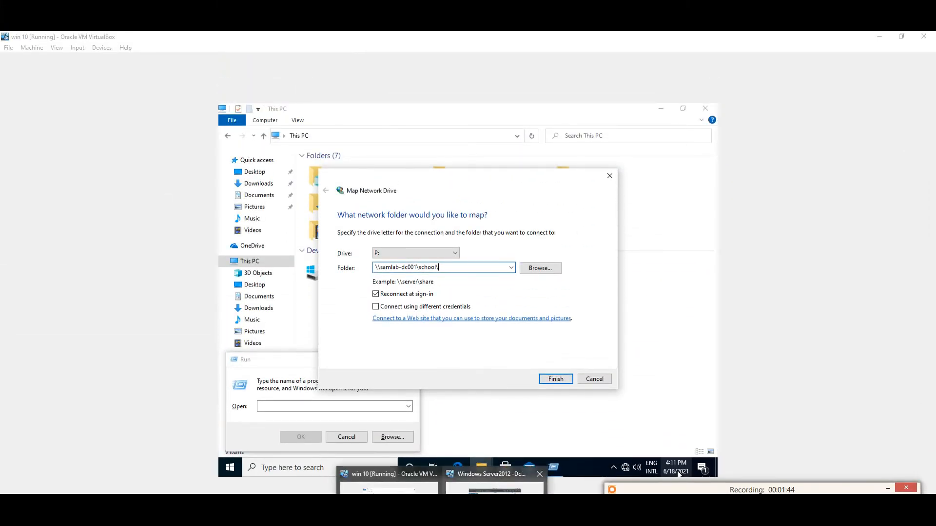
left_click(495, 487)
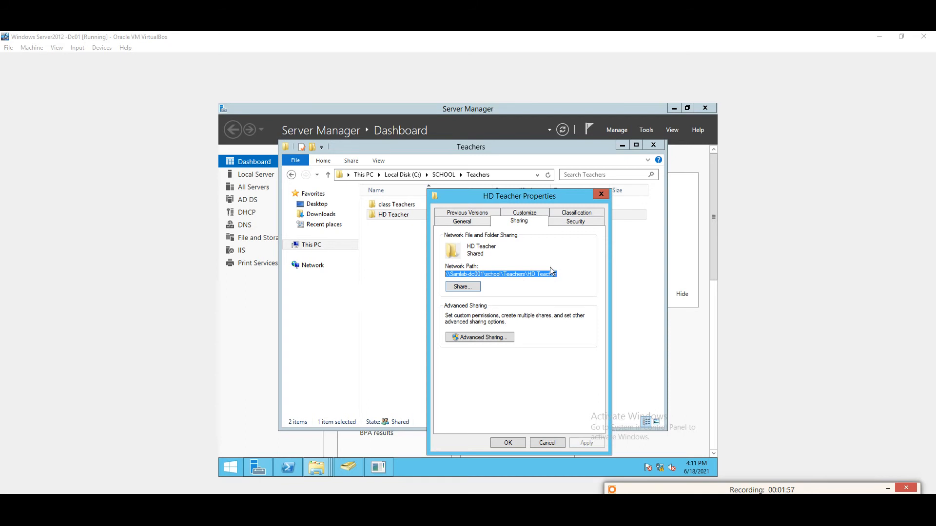
Copy HD Teacher's network path from the Sharing tab and return to Windows 10
left_click_drag(558, 273, 453, 271)
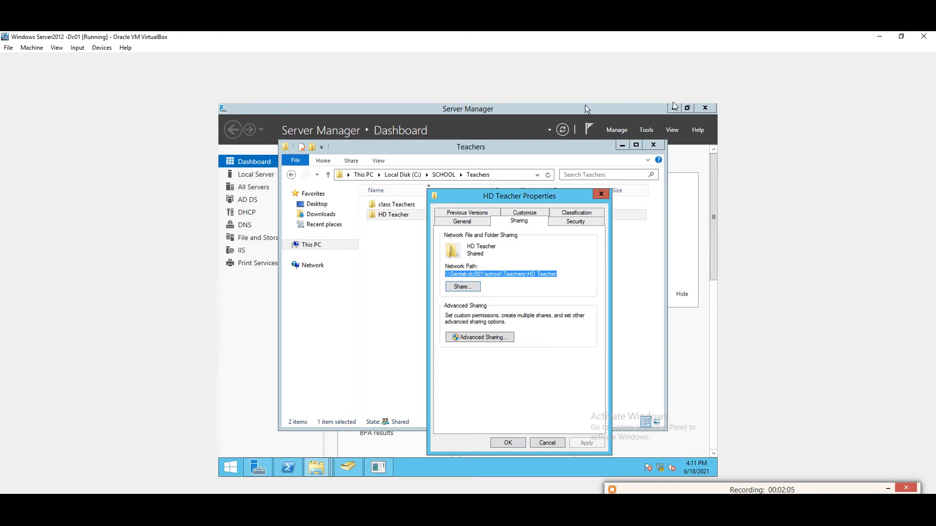
left_click(880, 38)
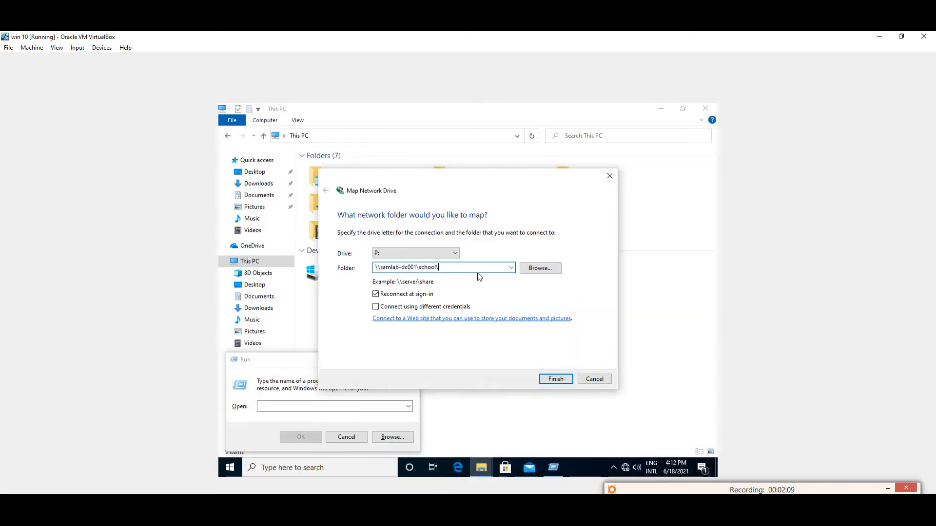
Map P: to \\samlab-dc001\school\hd teachers using different credentials, no reconnect at sign-in
key("BackSpace")
key("BackSpace")
key("BackSpace")
key("BackSpace")
key("BackSpace")
key("BackSpace")
key("BackSpace")
key("BackSpace")
key("BackSpace")
key("BackSpace")
key("BackSpace")
key("BackSpace")
key("BackSpace")
key("BackSpace")
key("BackSpace")
key("BackSpace")
key("BackSpace")
key("BackSpace")
key("BackSpace")
key("BackSpace")
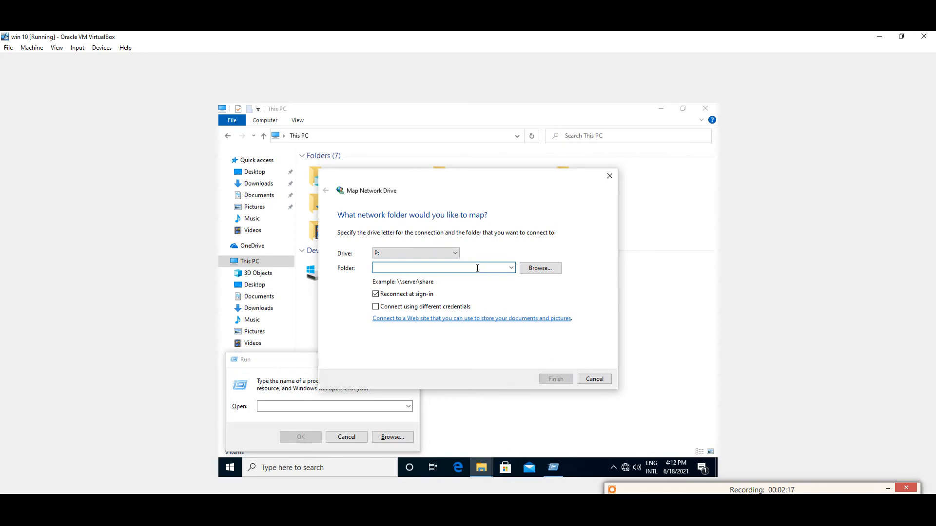
key("Down")
key("Right")
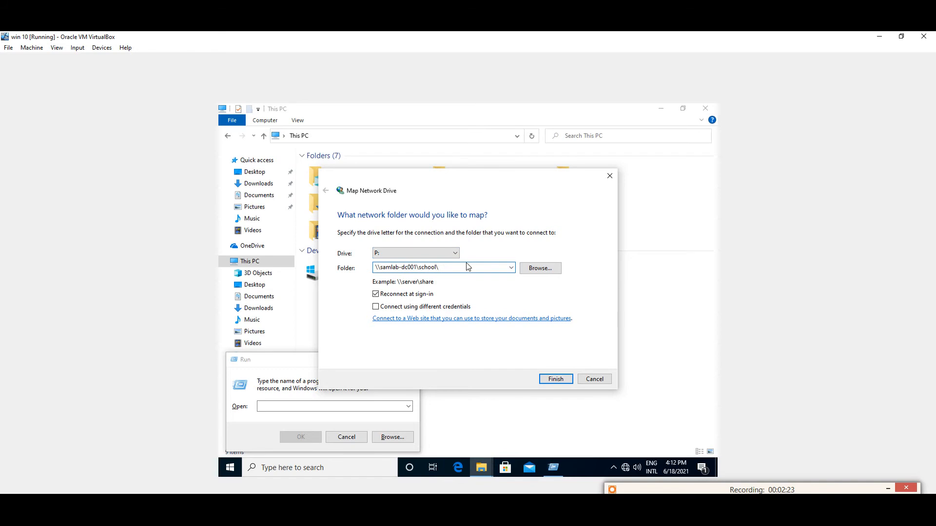
type("hd teachers")
left_click(376, 307)
left_click(383, 294)
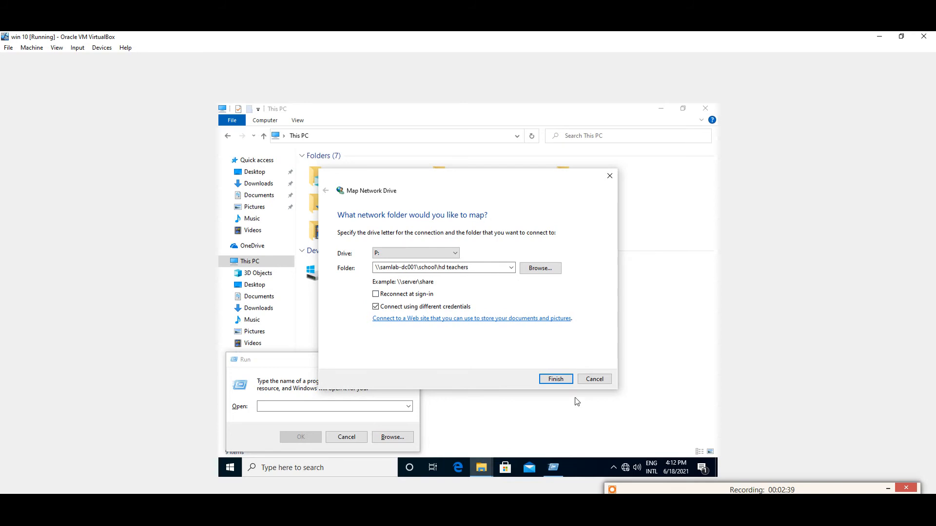
left_click(557, 381)
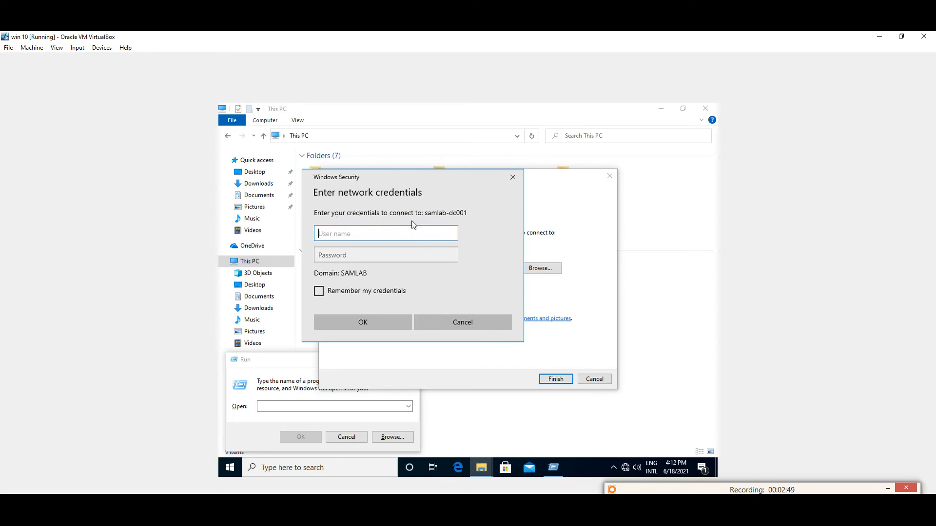
Dismiss the credentials prompt and retry with reconnect on and different credentials off
left_click(478, 324)
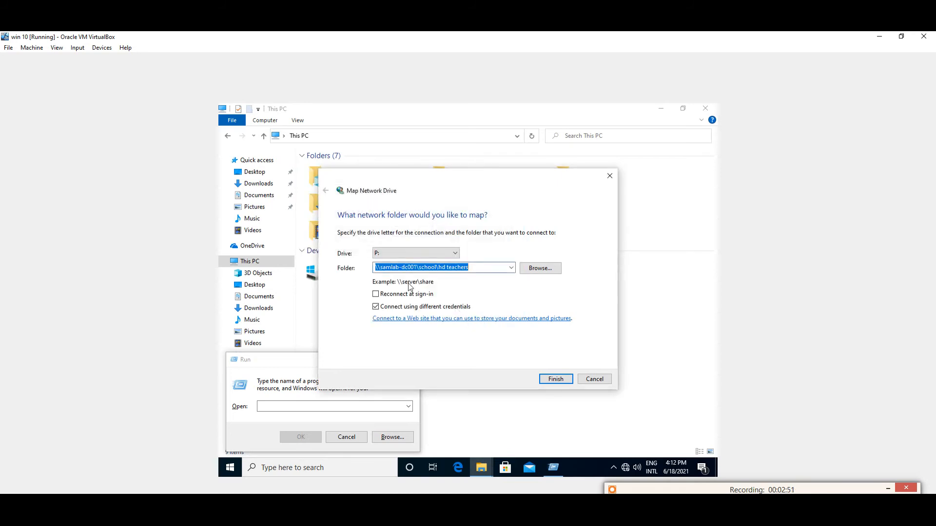
left_click(377, 293)
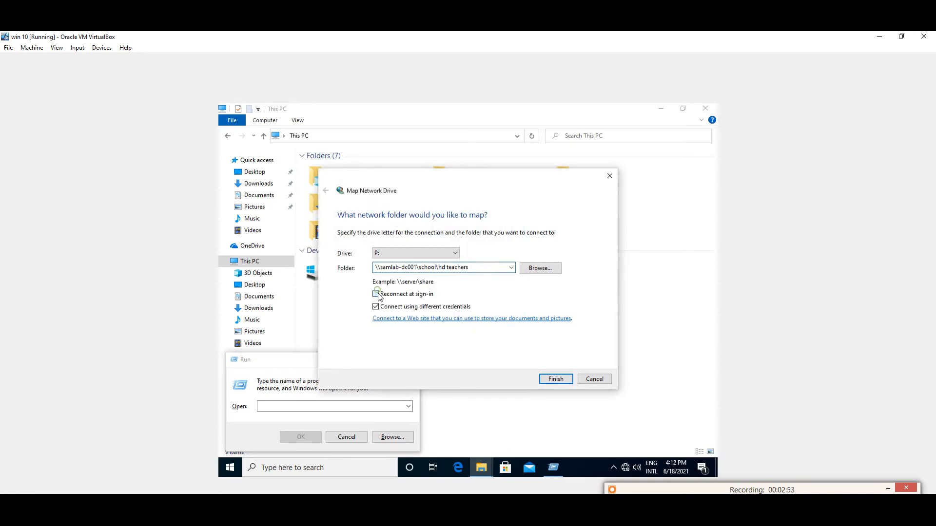
left_click(376, 307)
left_click(555, 379)
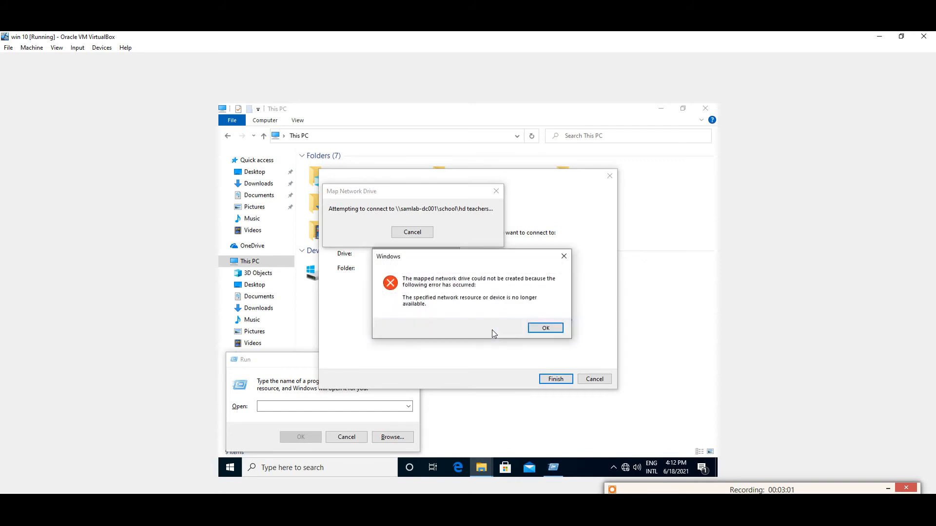
Dismiss the connection error and retry with different credentials on and reconnect off
left_click(550, 329)
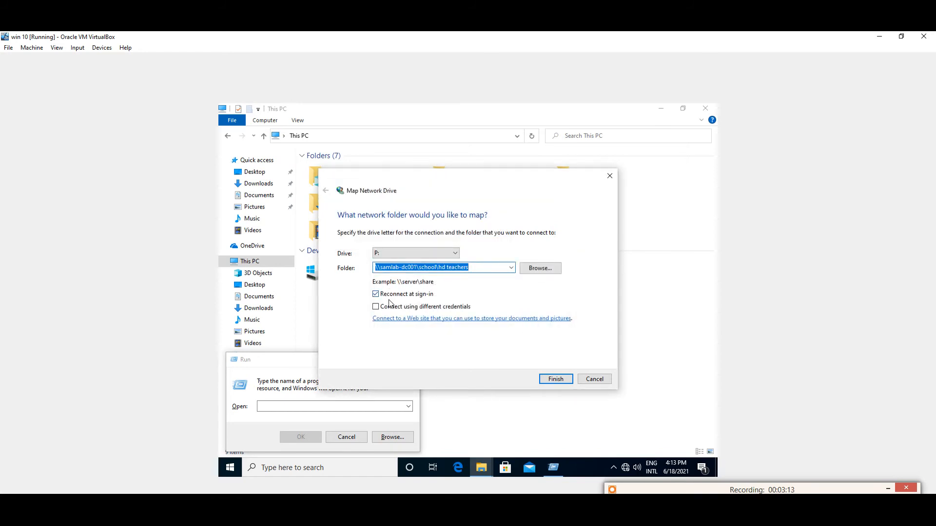
left_click(375, 308)
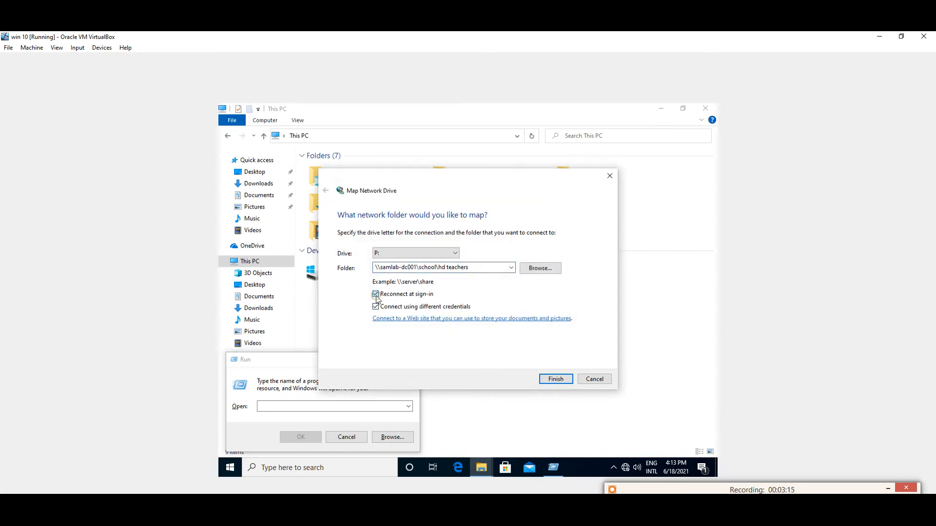
left_click(375, 294)
left_click(552, 380)
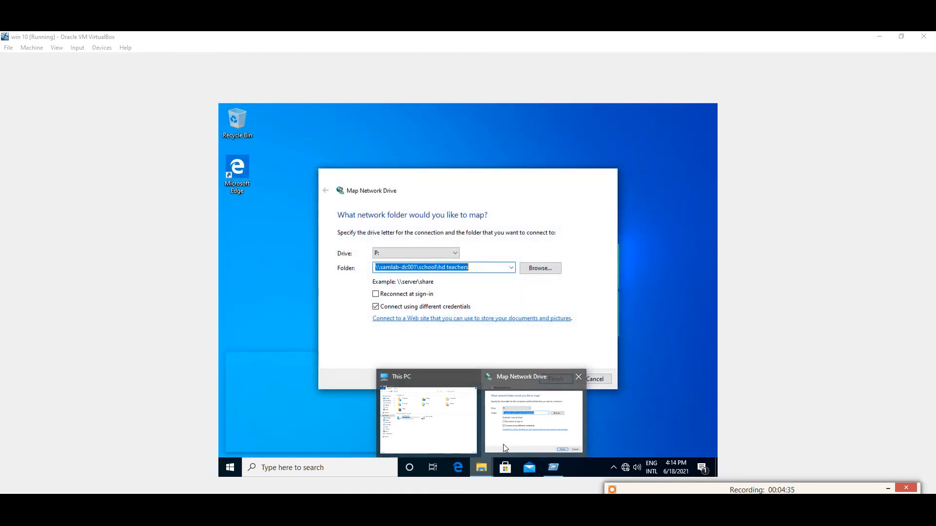
left_click(505, 448)
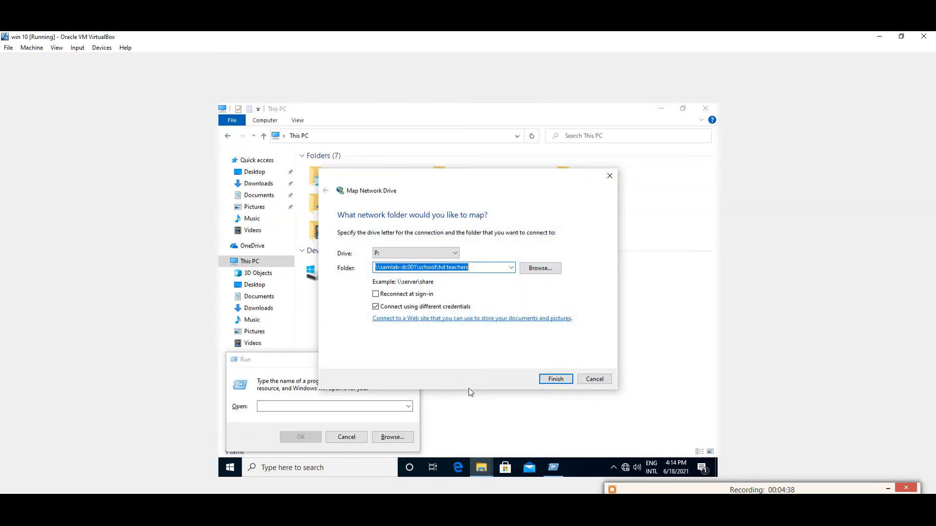
Share HD Teacher with the Teachers group at Read/Write, then switch back to Windows 10
mouse_move(441, 506)
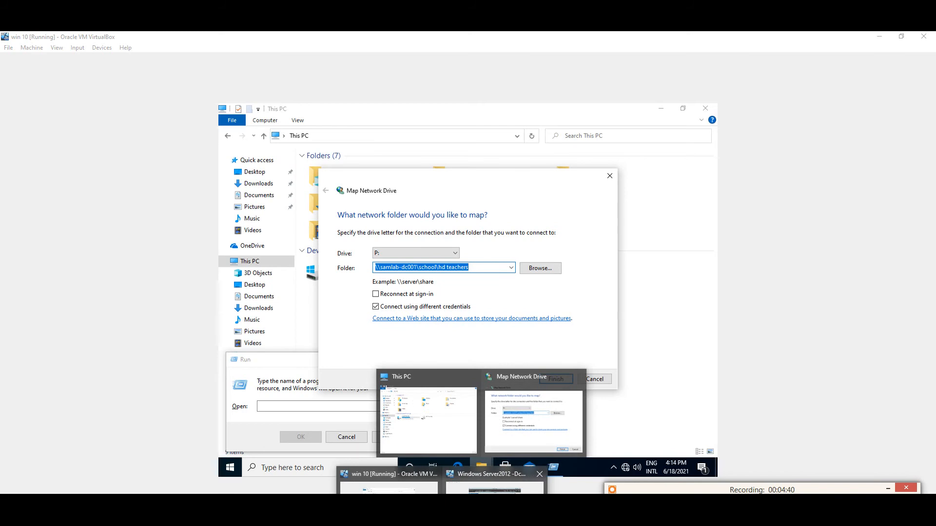
left_click(490, 483)
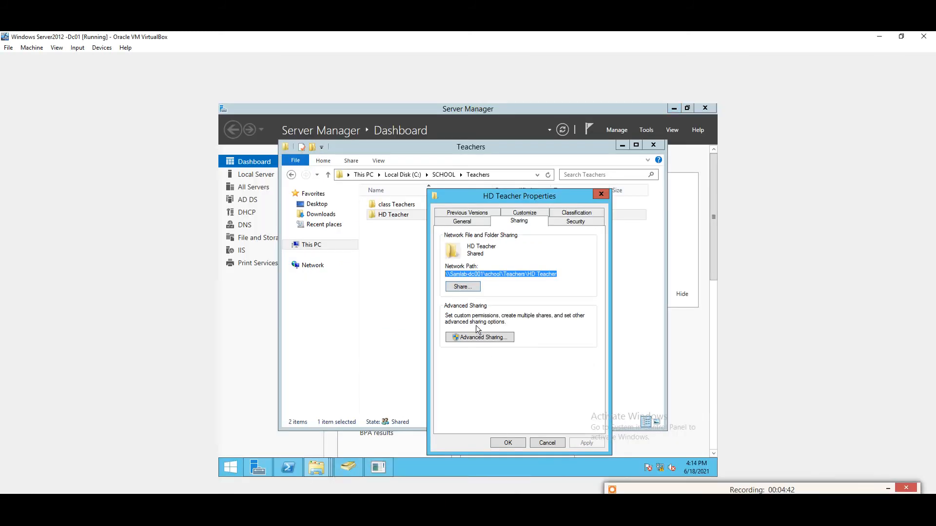
left_click(457, 289)
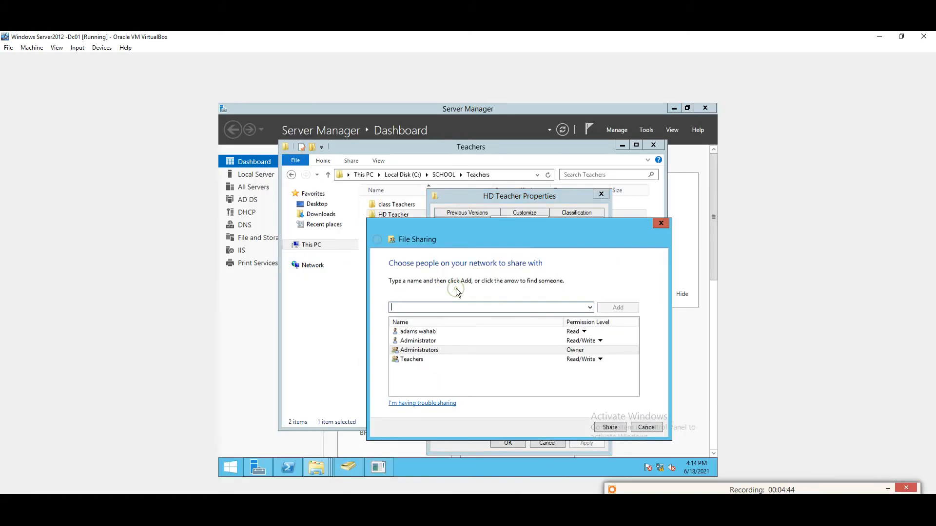
left_click(435, 361)
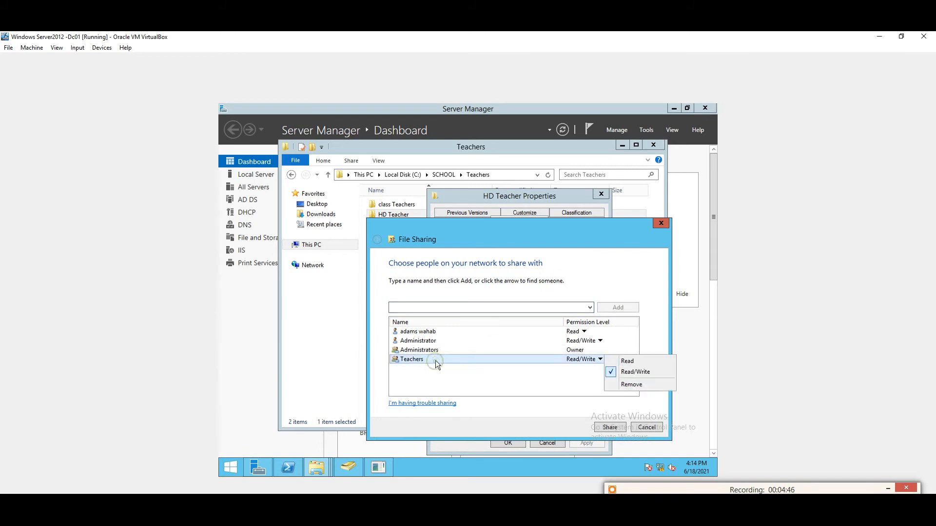
left_click(610, 427)
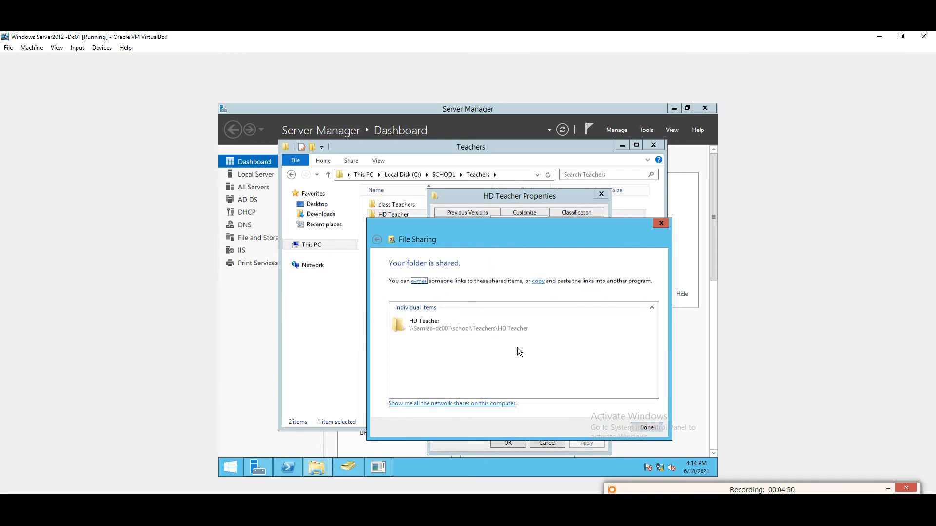
left_click(646, 428)
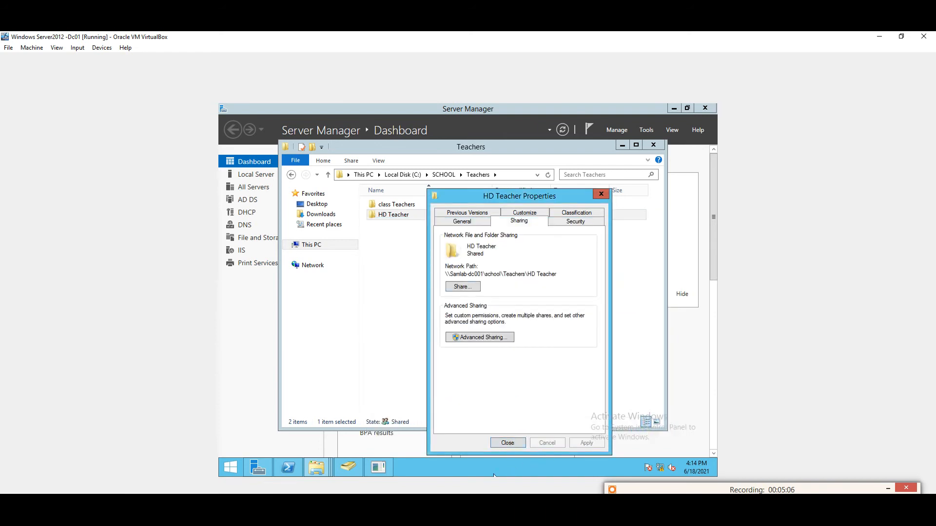
mouse_move(494, 490)
left_click(388, 480)
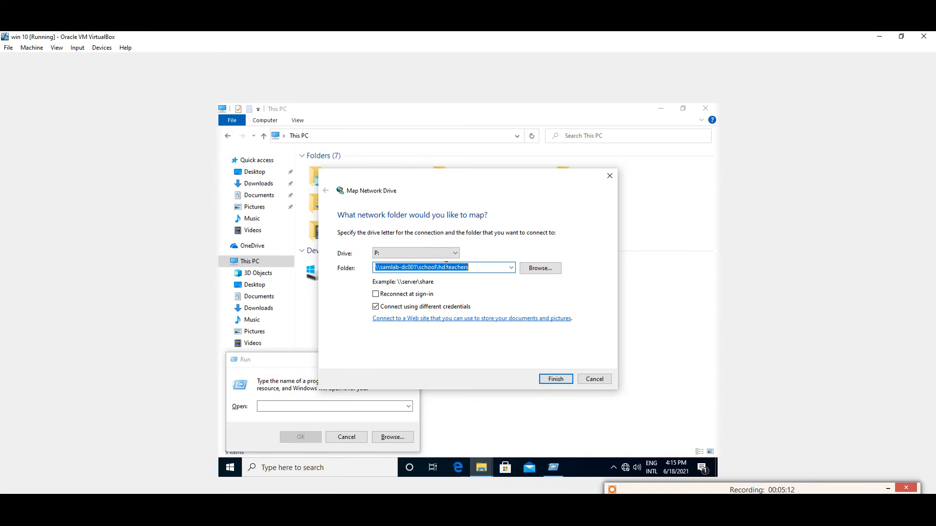
Correct the folder path to HD Teacher inside Teachers and retry the mapping
left_click(439, 268)
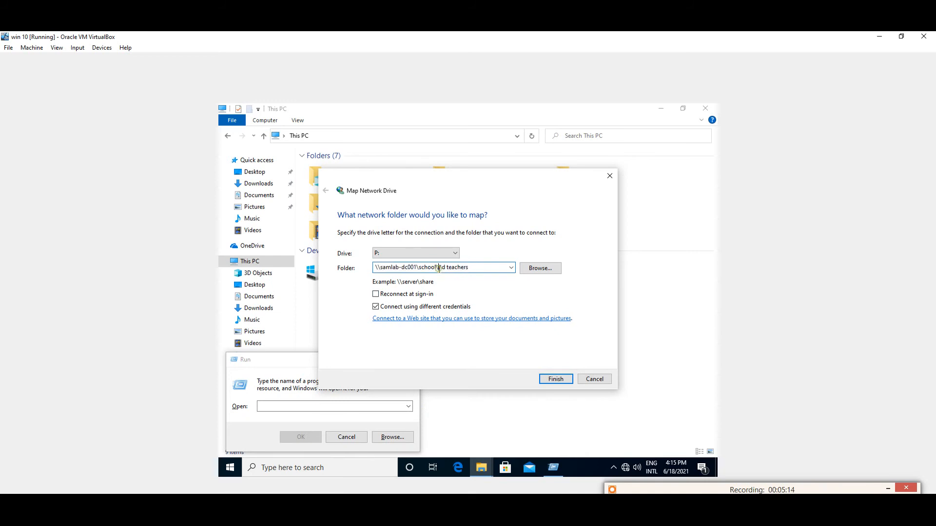
key("BackSpace")
type("\\")
key("BackSpace")
type("teacher")
left_click(556, 381)
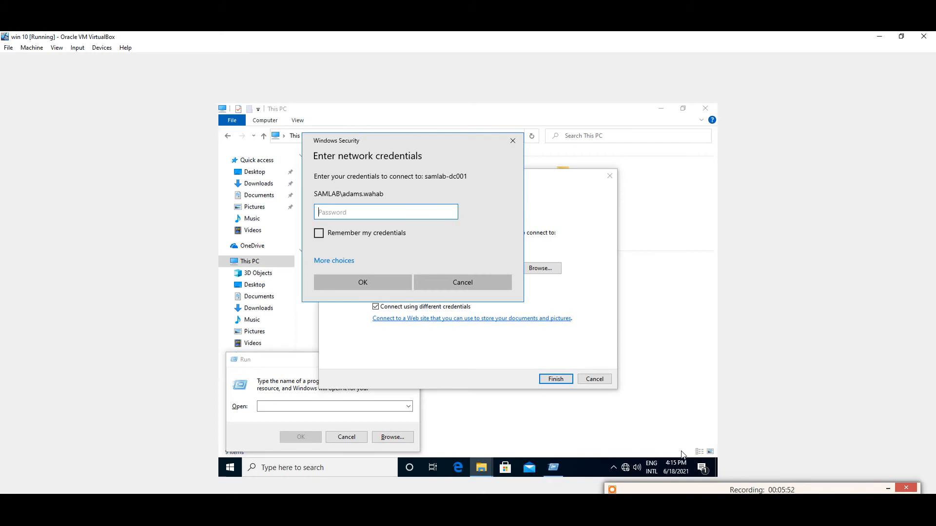
Enter network credentials with Remember my credentials checked, using administrator as the username
type("••••••••")
key("Return")
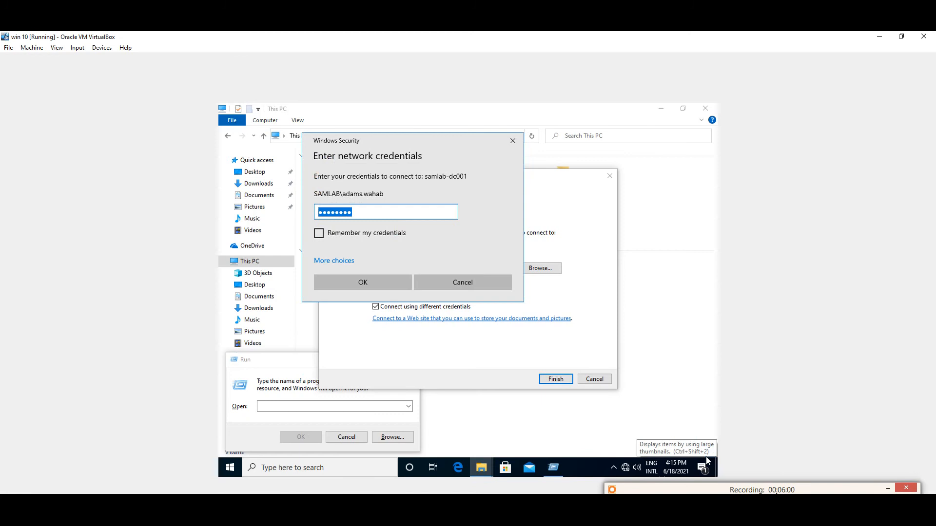
left_click(319, 232)
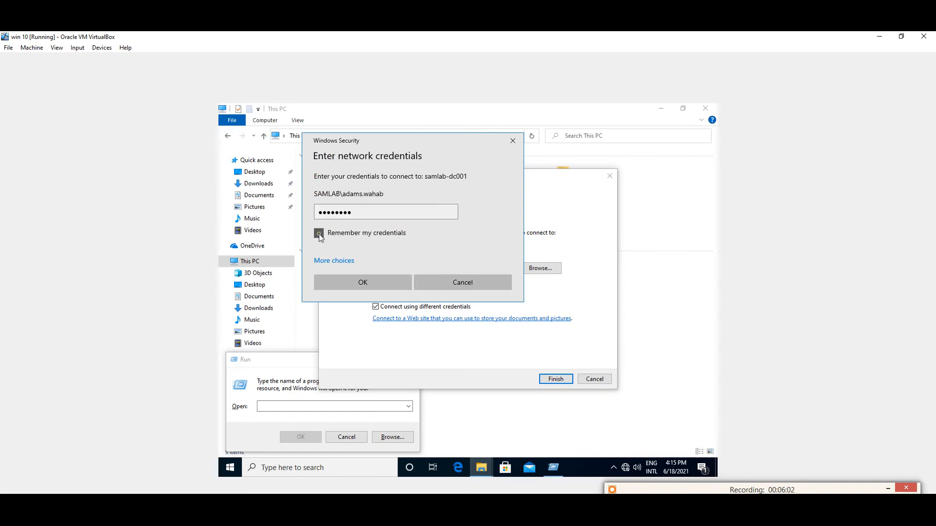
left_click(362, 281)
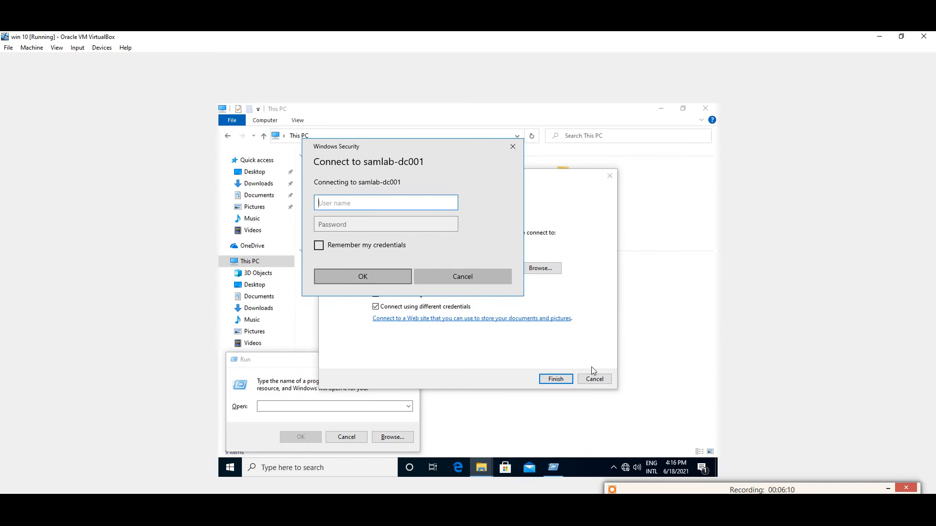
type("administrator")
key("Tab")
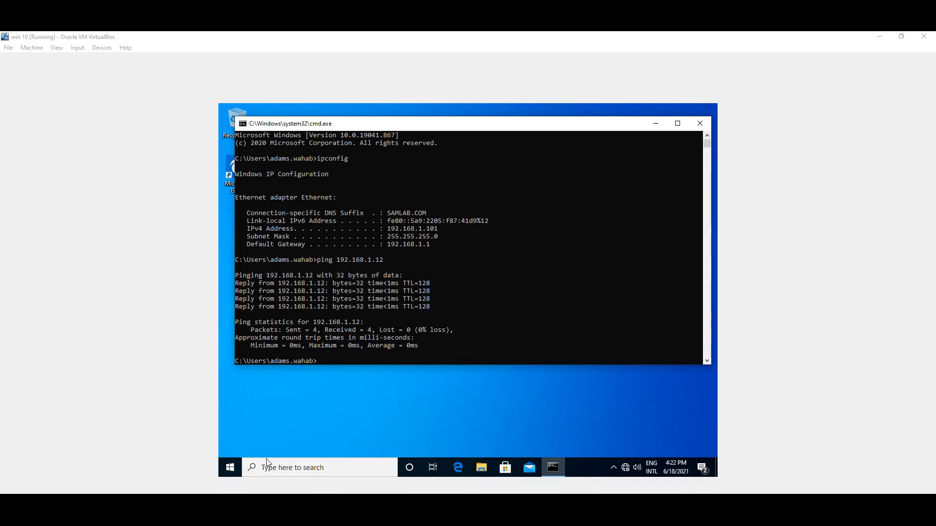
Open \\192.168.1.12 from Run inside the Windows 10 VM to list its shares
key("super+r")
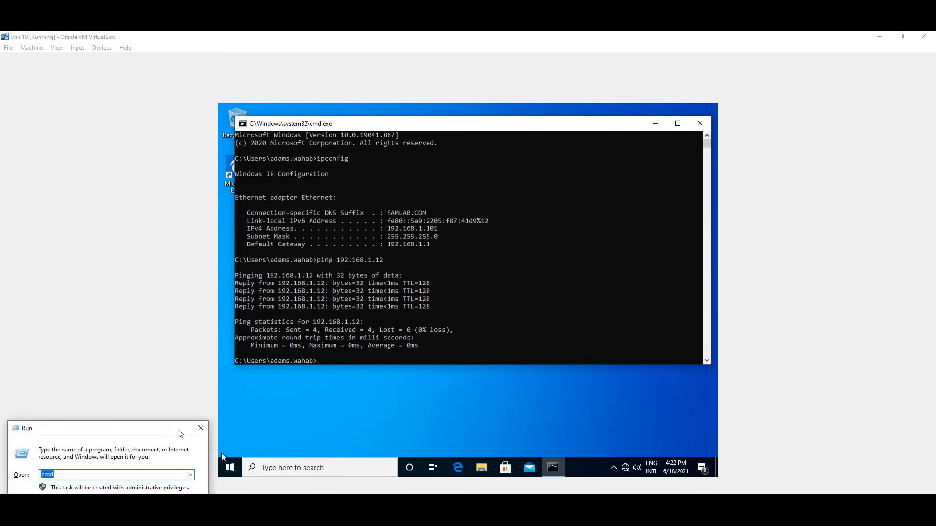
left_click(201, 428)
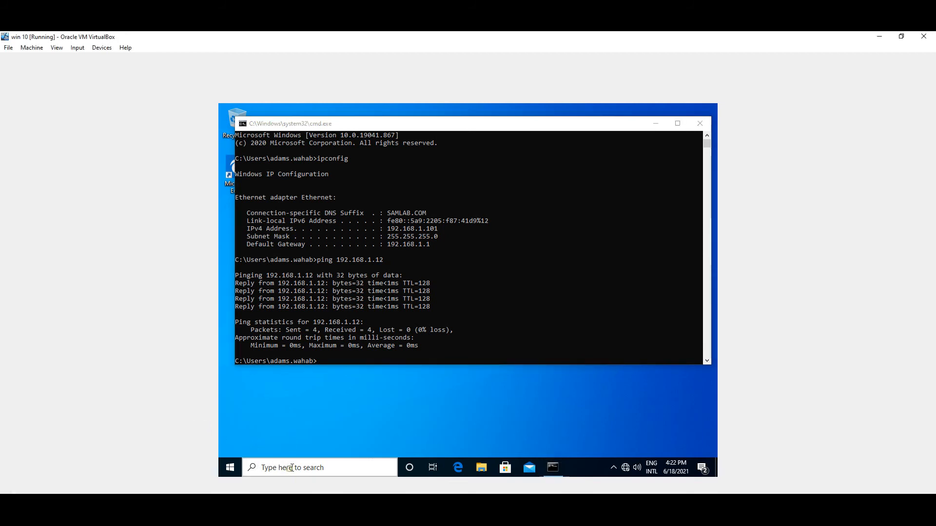
left_click(294, 470)
key("super+r")
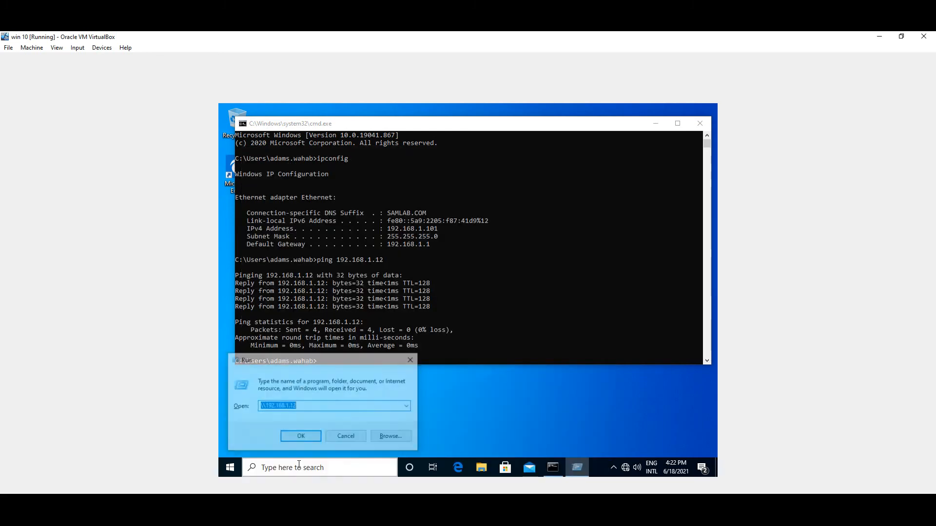
left_click(306, 437)
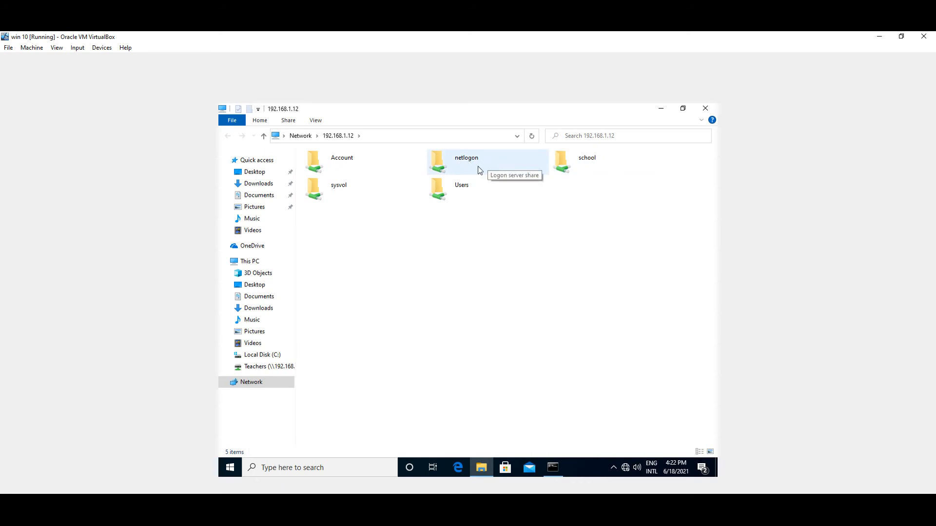
Browse into \\192.168.1.12\school\Teachers (showing HD Teacher), start Map network drive, and select the folder path
double_click(584, 164)
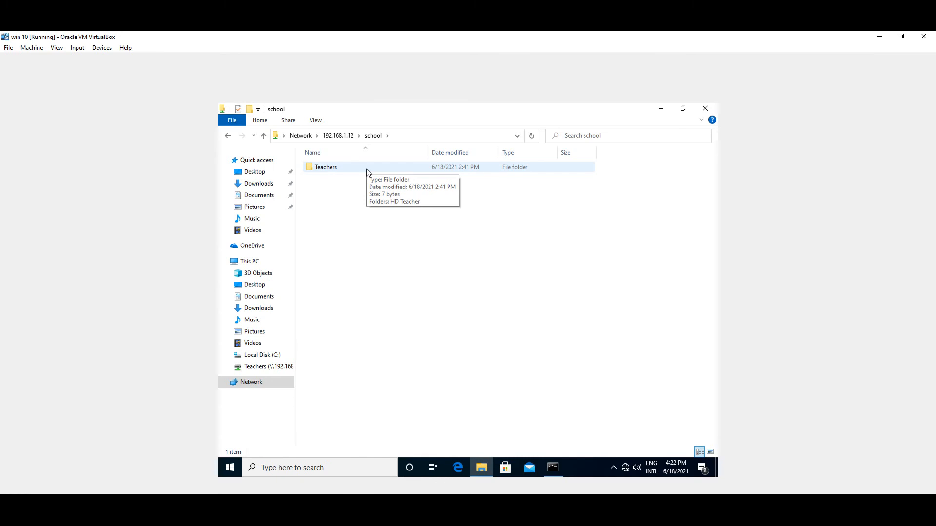
double_click(367, 171)
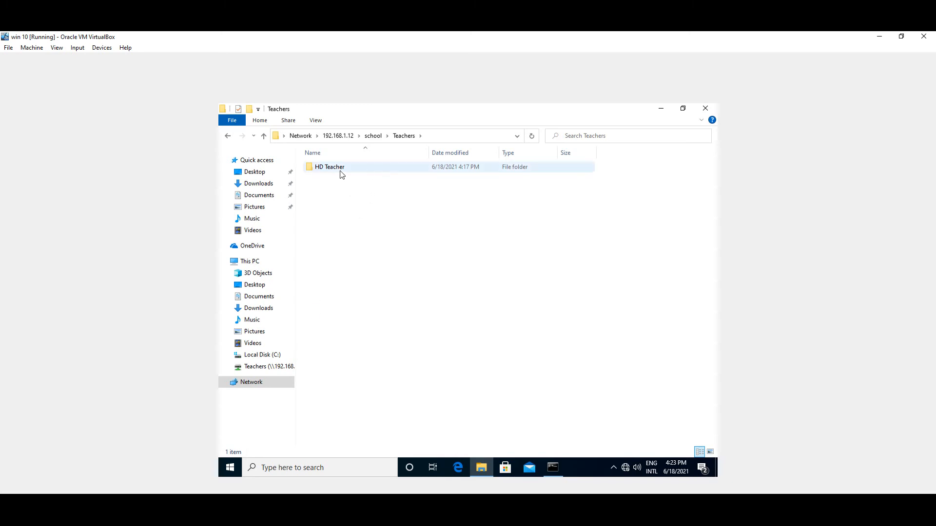
right_click(265, 383)
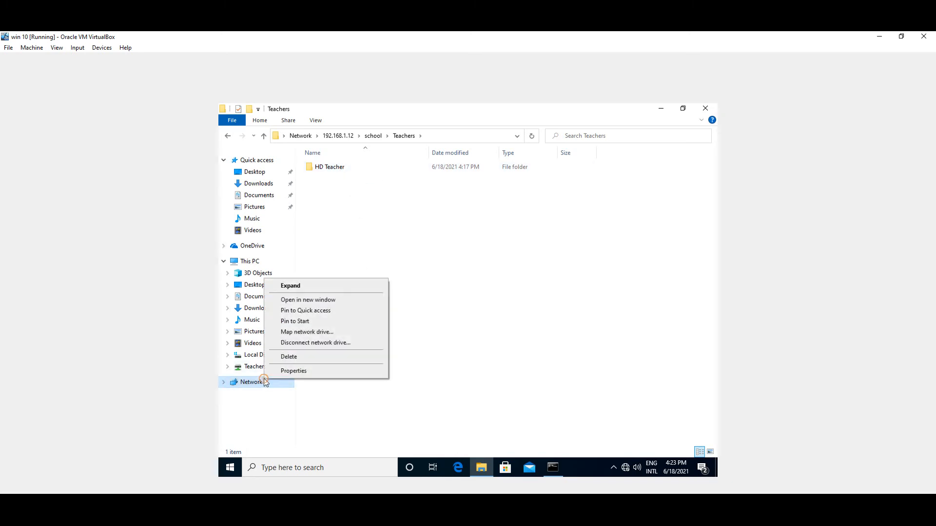
left_click(306, 332)
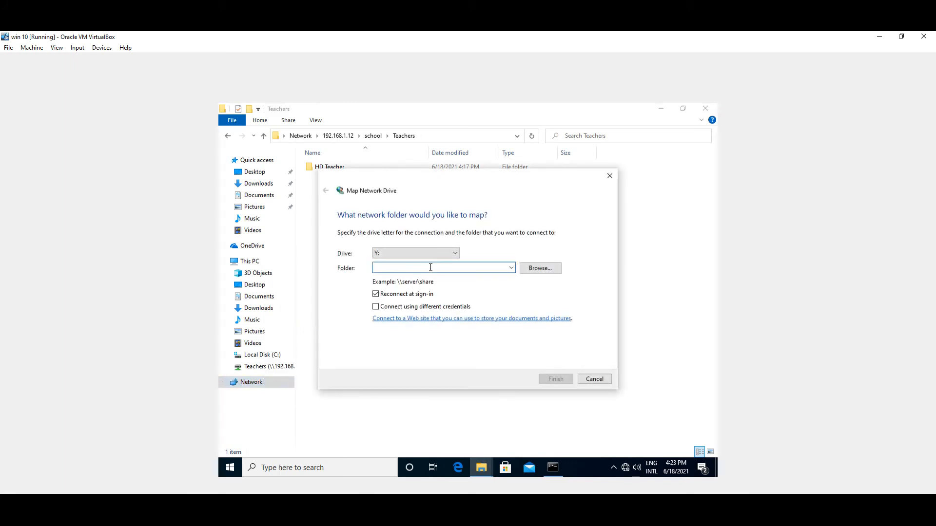
left_click(489, 134)
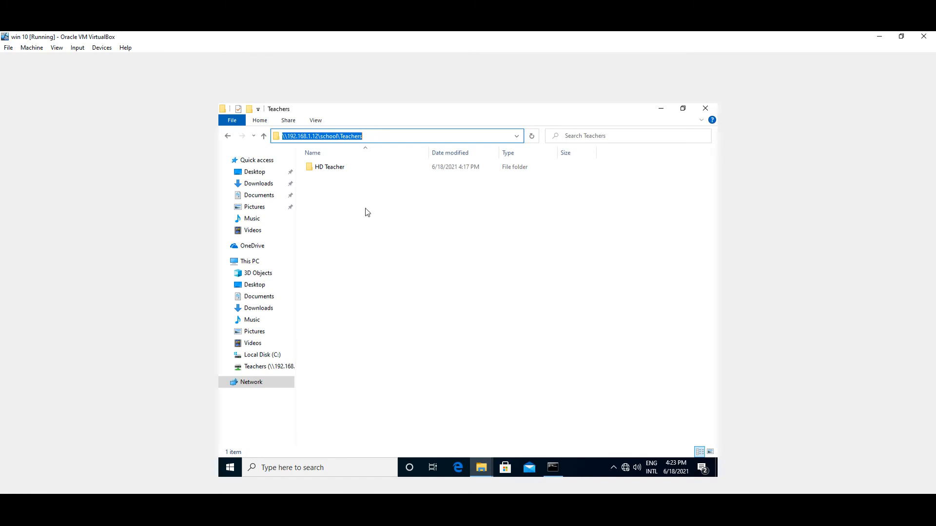
Map \\192.168.1.12\school\Teachers to drive letter T: from the Network context menu
right_click(263, 384)
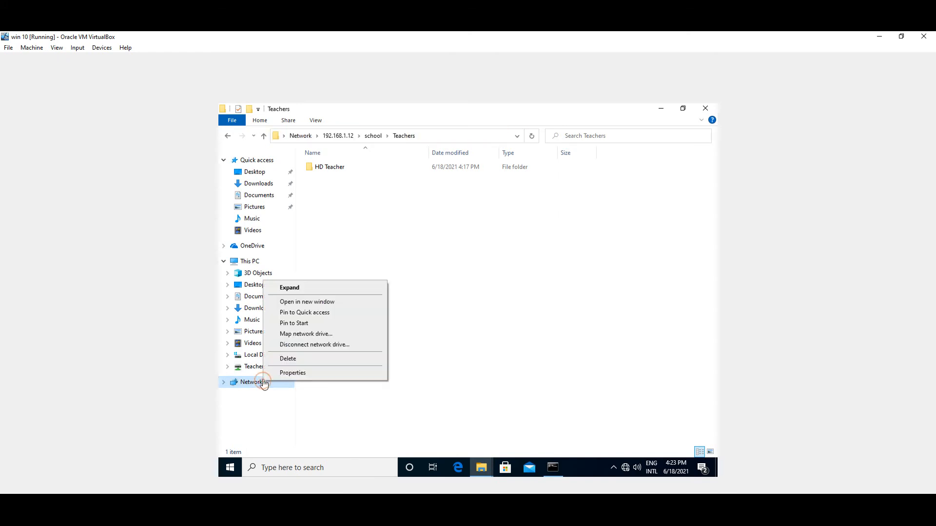
left_click(293, 335)
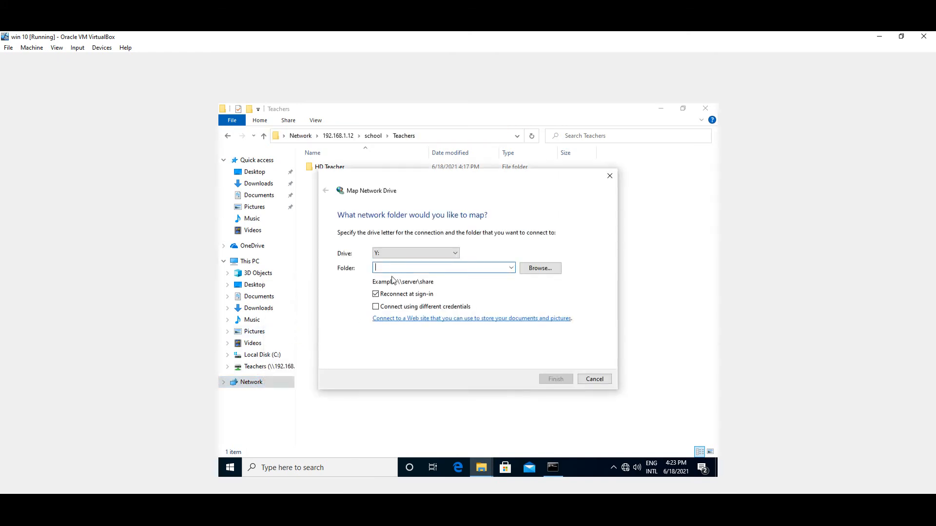
type("\\\\192.168.1.12\\school\\Teachers")
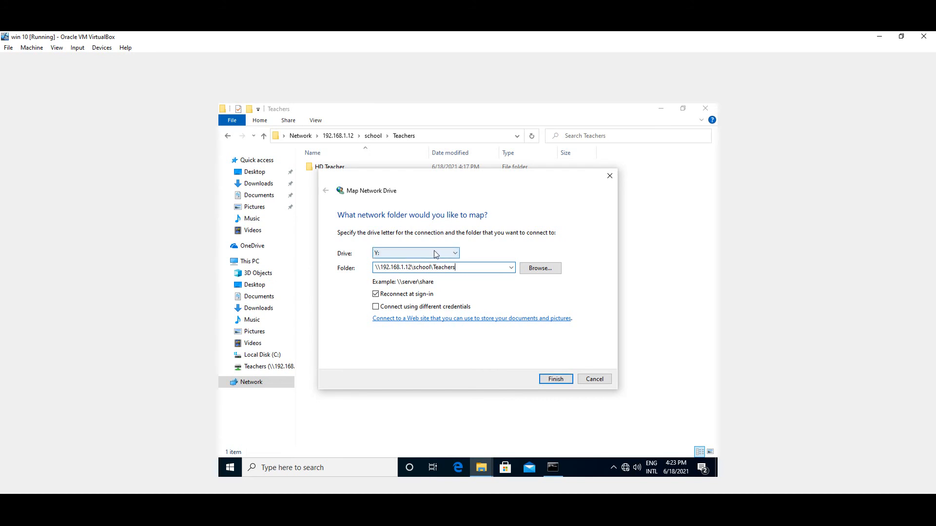
left_click(436, 254)
left_click(414, 302)
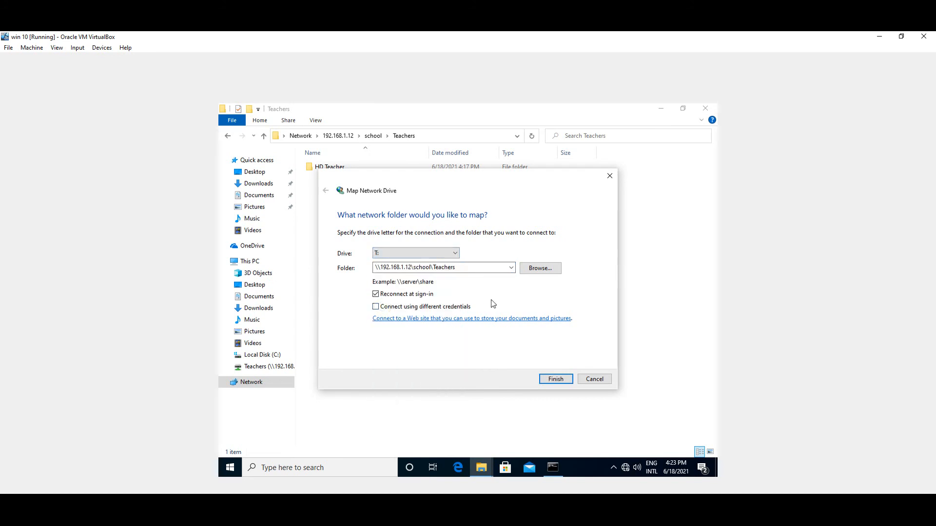
left_click(555, 379)
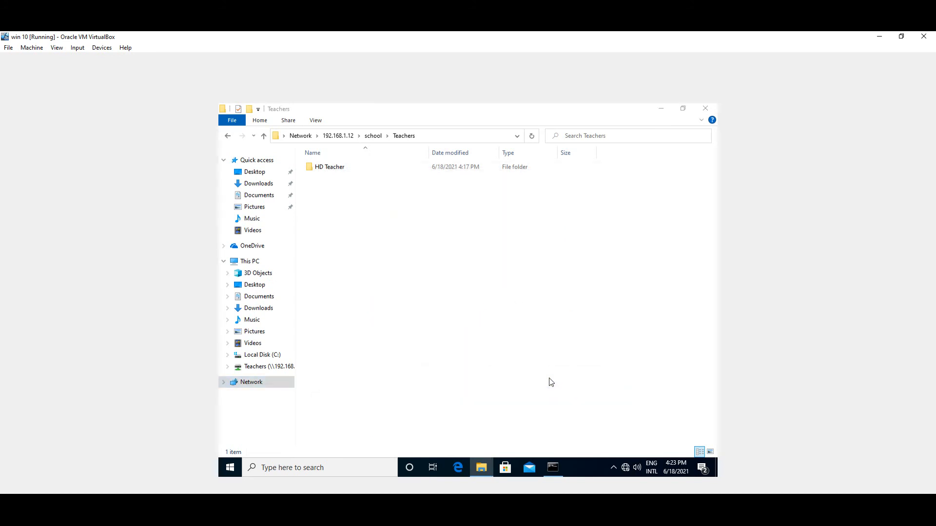
Go to This PC and disconnect the duplicate Z: mapping of the Teachers share
right_click(328, 168)
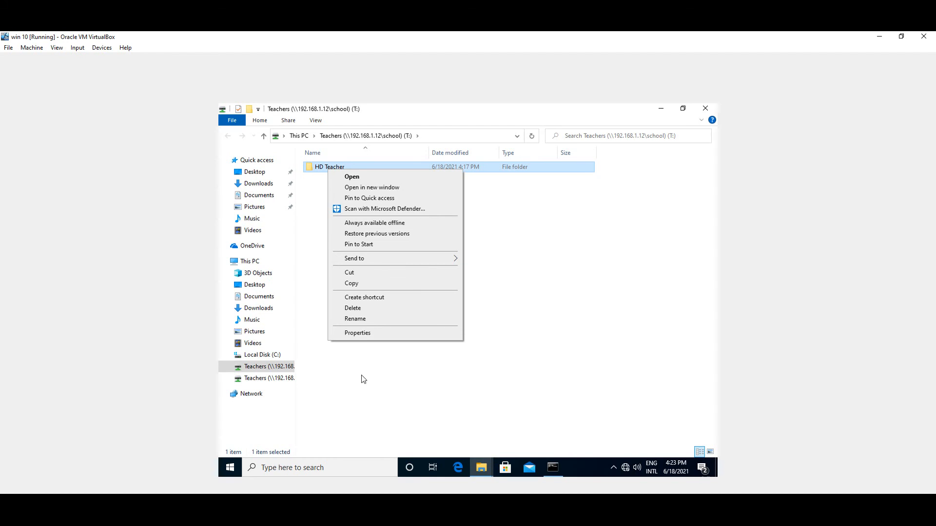
right_click(270, 380)
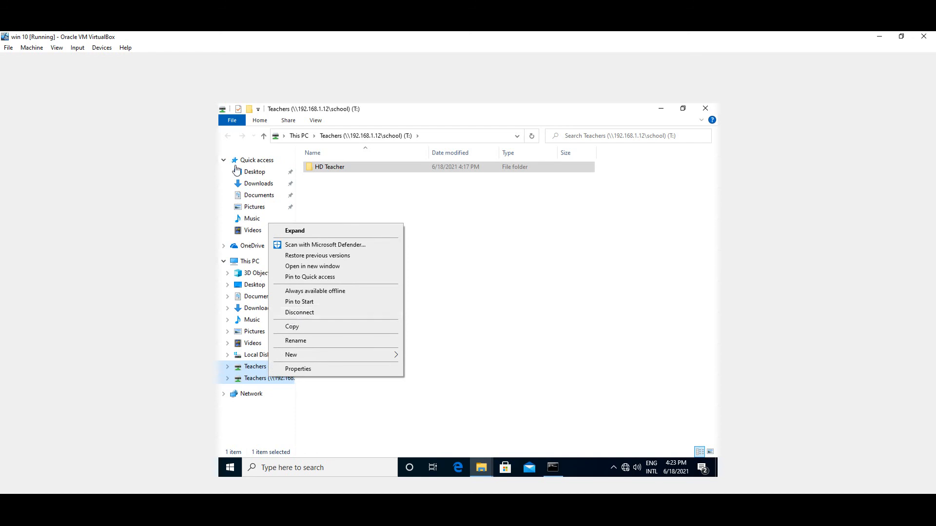
left_click(264, 136)
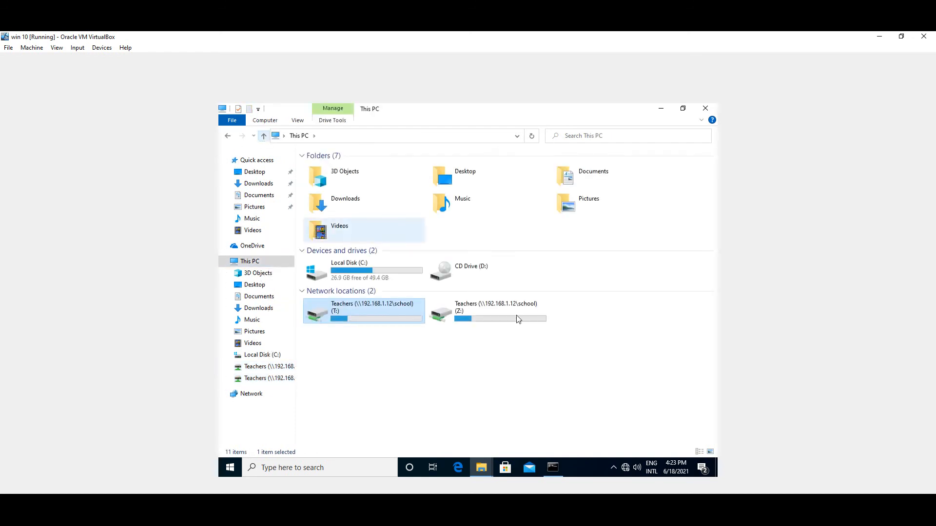
right_click(479, 309)
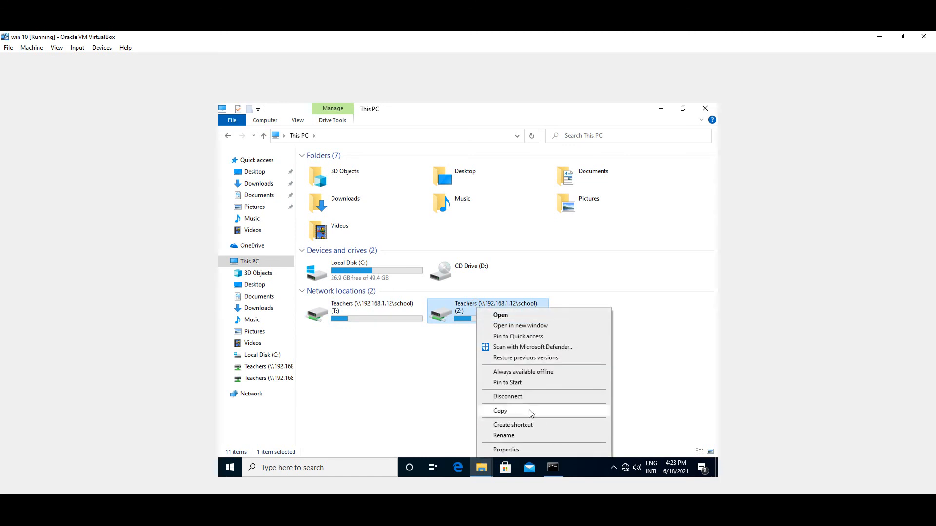
left_click(507, 396)
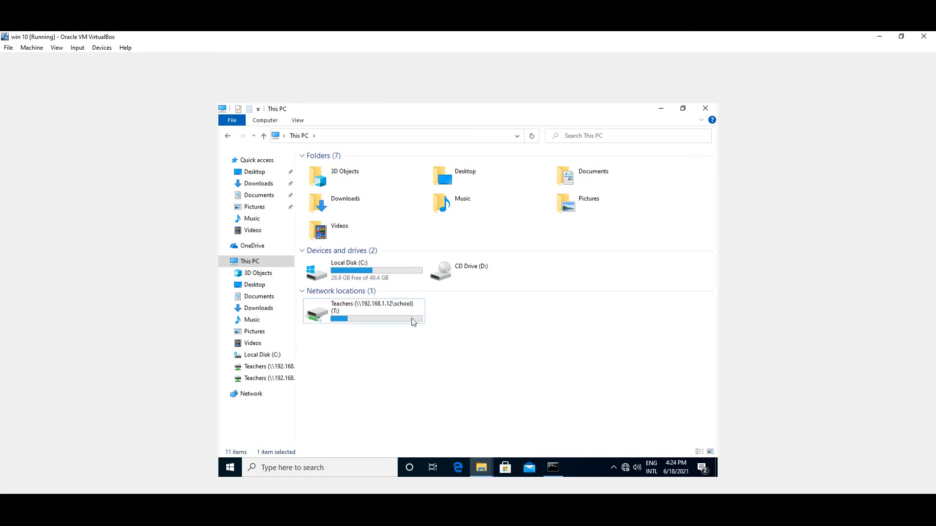
Rename the T: drive to 'hd Teachers'
right_click(384, 309)
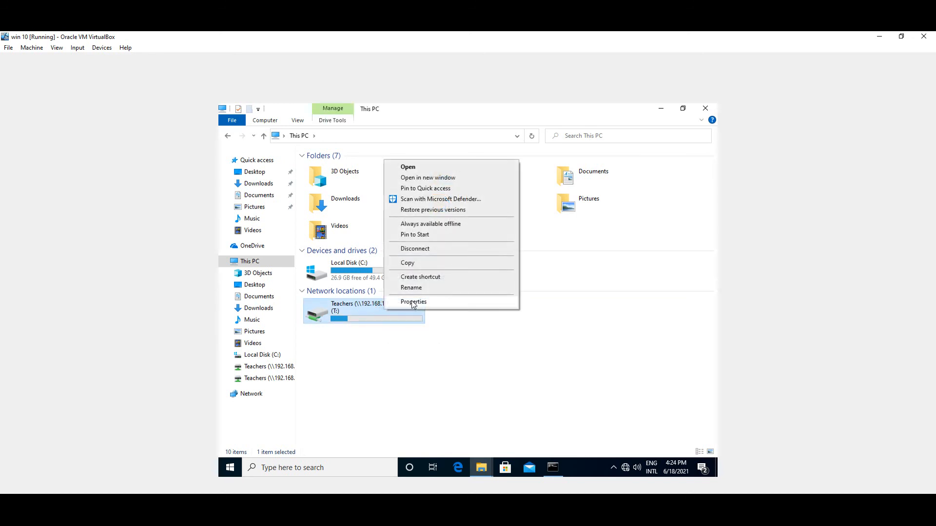
left_click(414, 288)
left_click(405, 304)
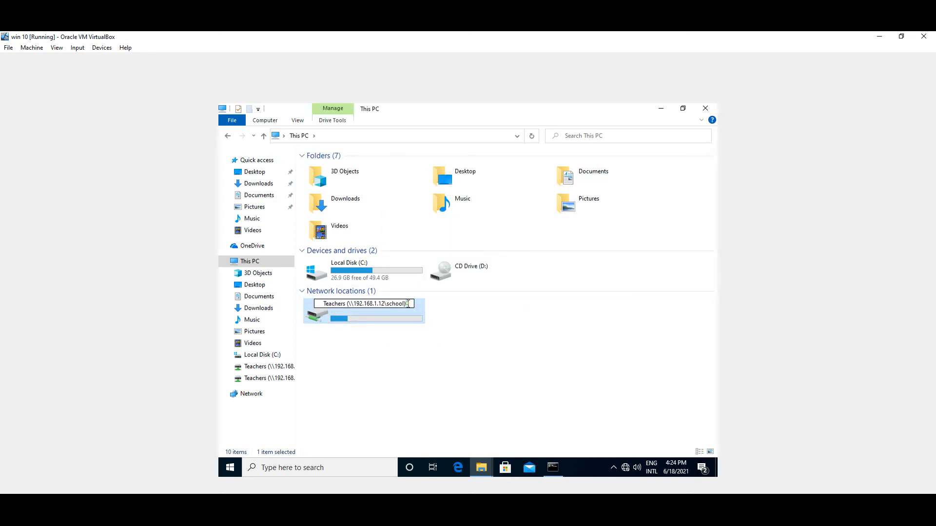
key("BackSpace")
key("BackSpace")
key("BackSpace")
key("BackSpace")
key("BackSpace")
key("BackSpace")
key("BackSpace")
key("BackSpace")
key("BackSpace")
key("BackSpace")
key("BackSpace")
key("BackSpace")
key("BackSpace")
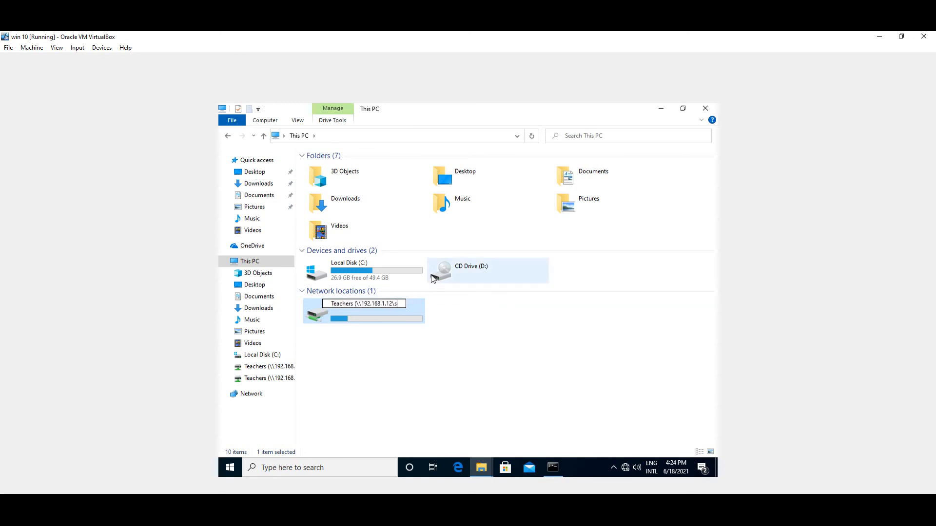
key("BackSpace")
key("BackSpace")
key("BackSpace")
key("BackSpace")
key("BackSpace")
key("BackSpace")
key("BackSpace")
key("BackSpace")
key("BackSpace")
key("BackSpace")
key("BackSpace")
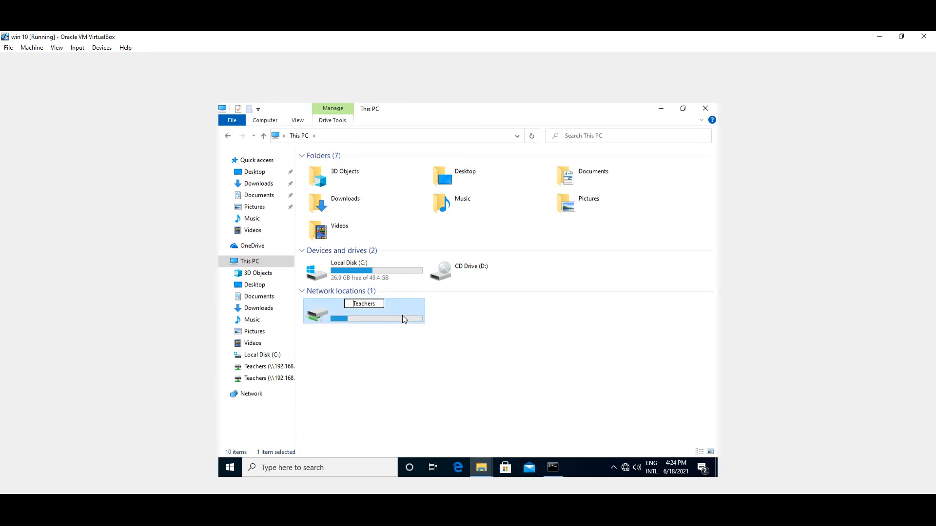
type("hd")
left_click(485, 322)
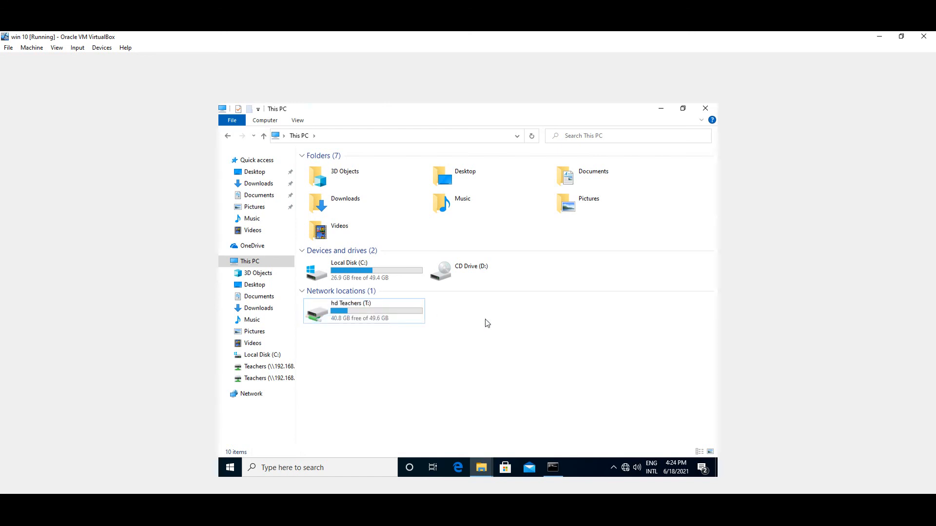
left_click(345, 317)
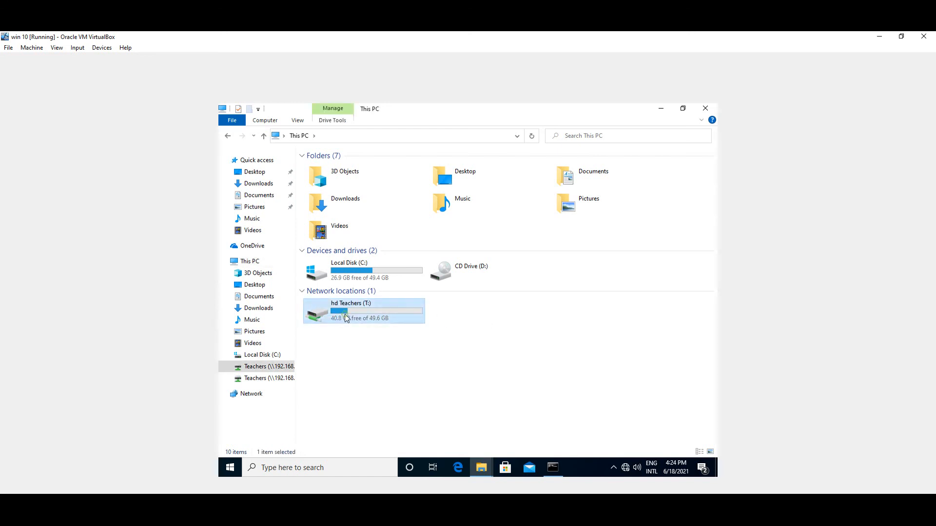
Open the hd Teachers (T:) drive and go into the HD Teacher folder
double_click(345, 317)
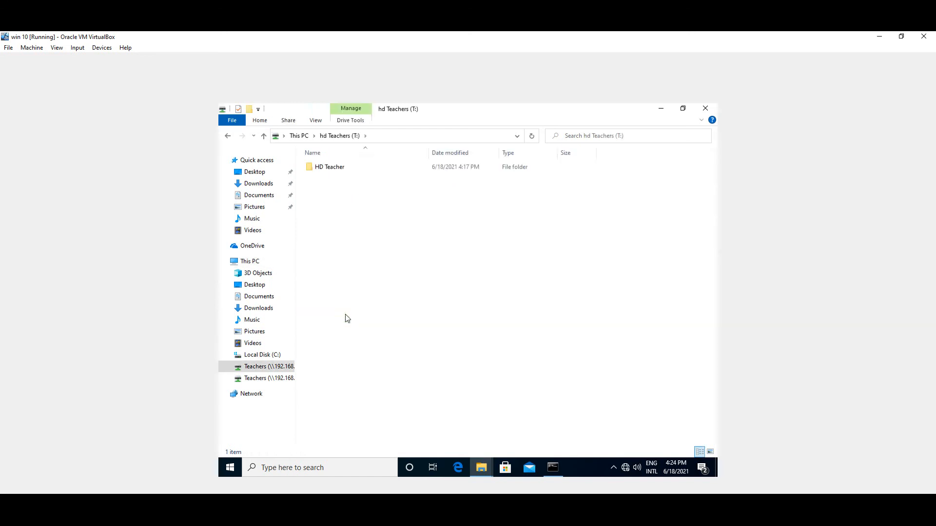
double_click(329, 167)
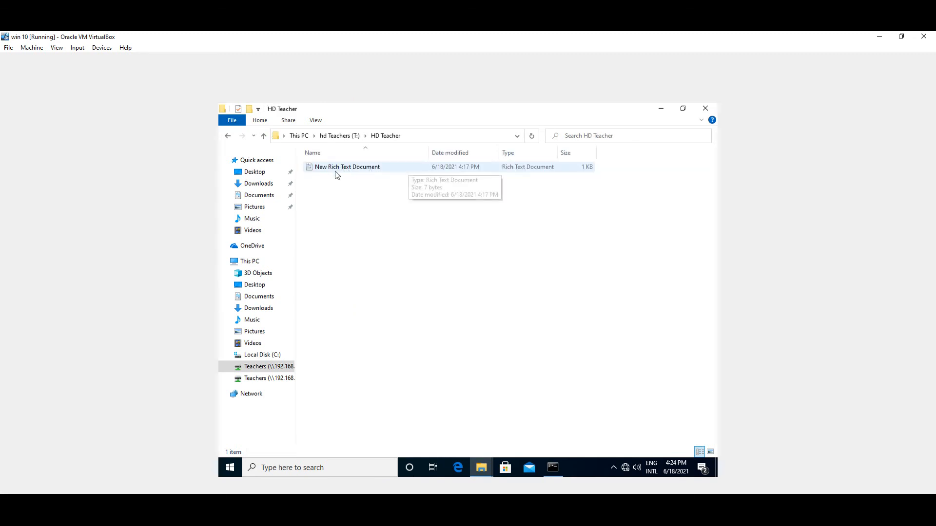
left_click(226, 139)
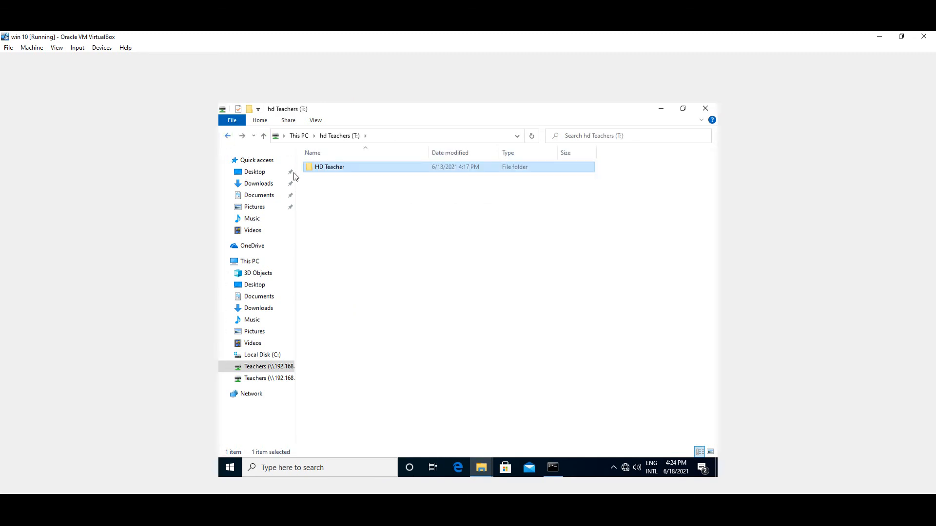
double_click(356, 169)
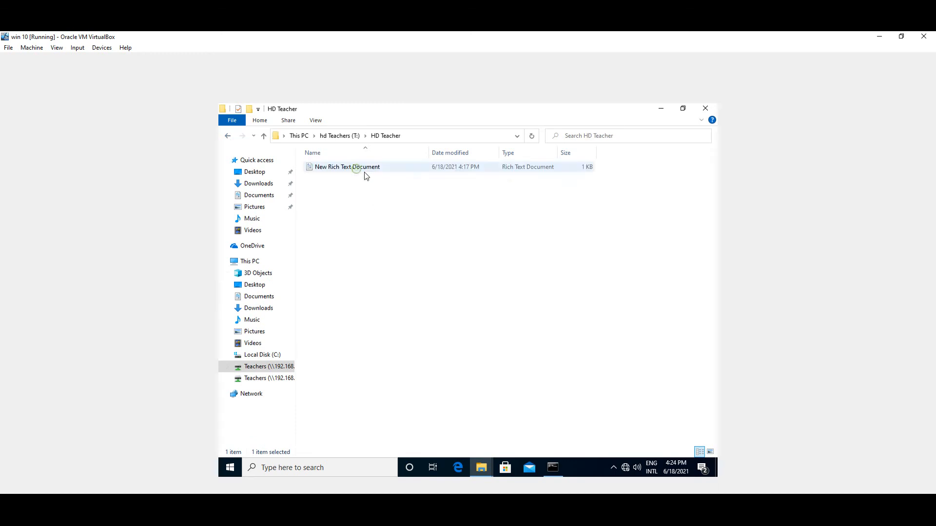
Try to create a new text document in HD Teacher, then dismiss the access denied warning
right_click(438, 282)
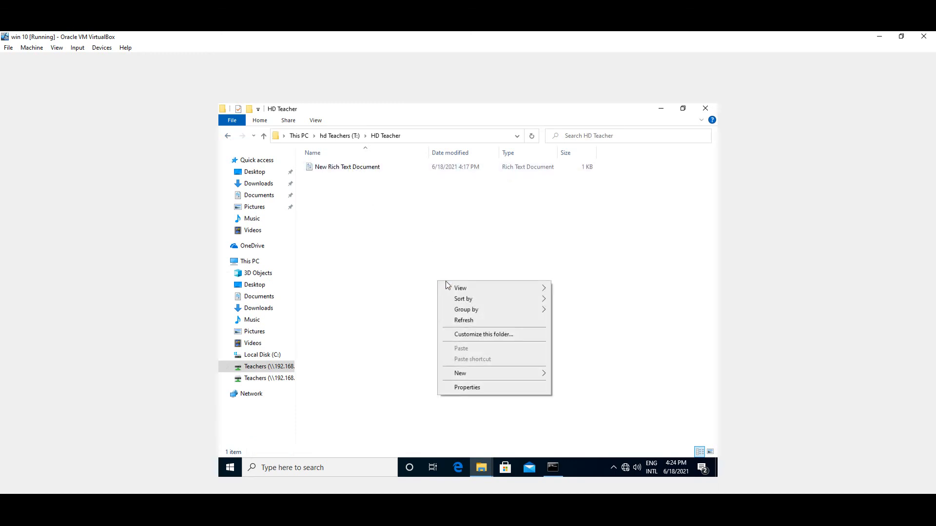
mouse_move(542, 379)
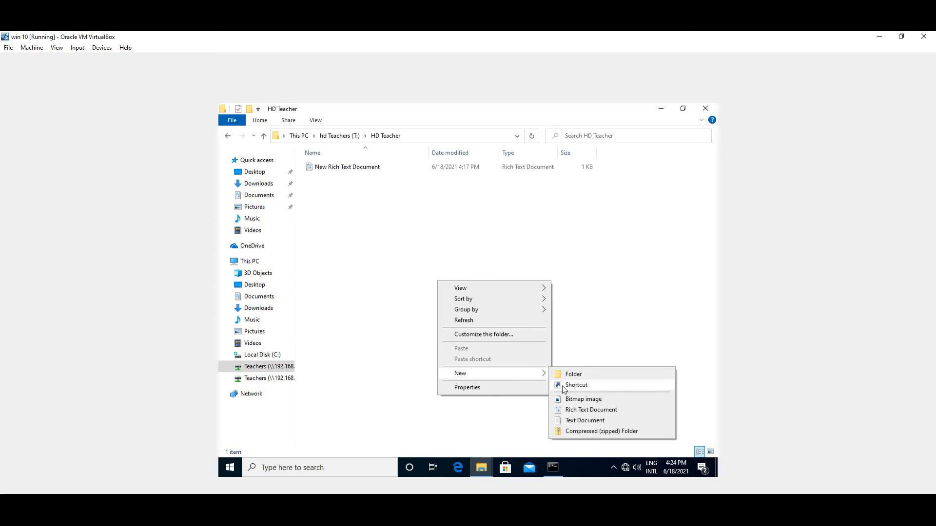
left_click(571, 422)
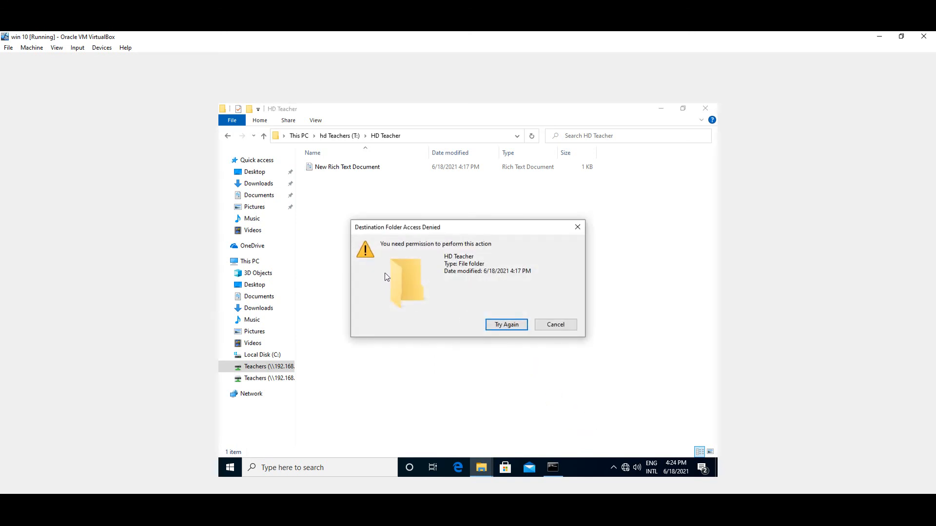
left_click(507, 325)
left_click(557, 326)
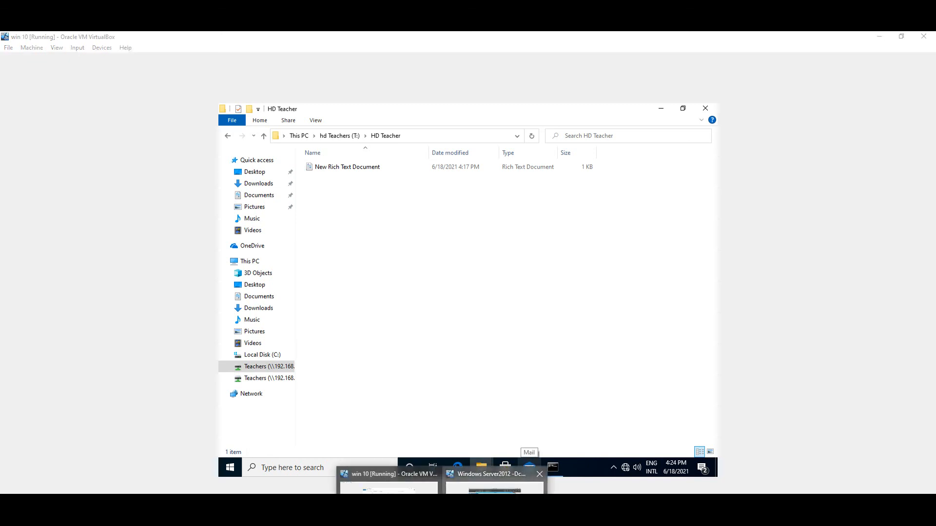
On the server, review the Teachers group's rights in HD Teacher's Security properties and open the permissions editor
left_click(473, 476)
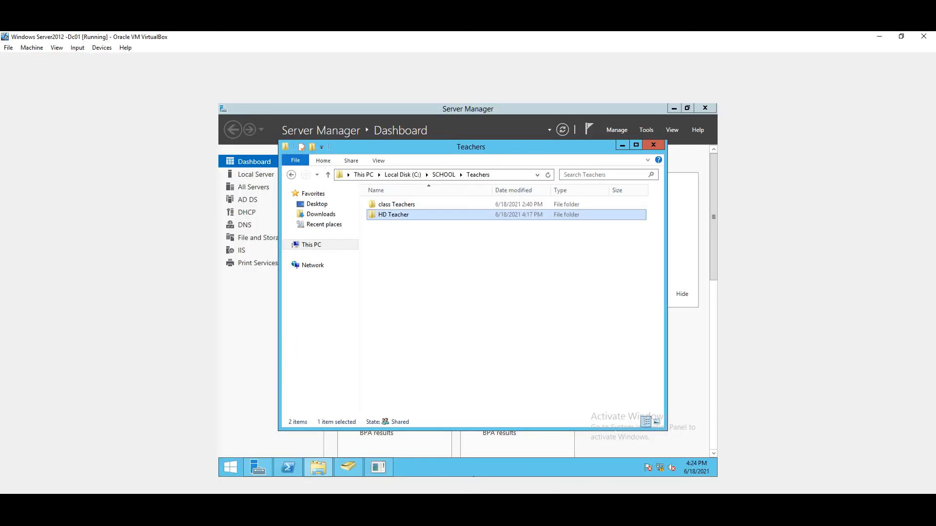
right_click(399, 213)
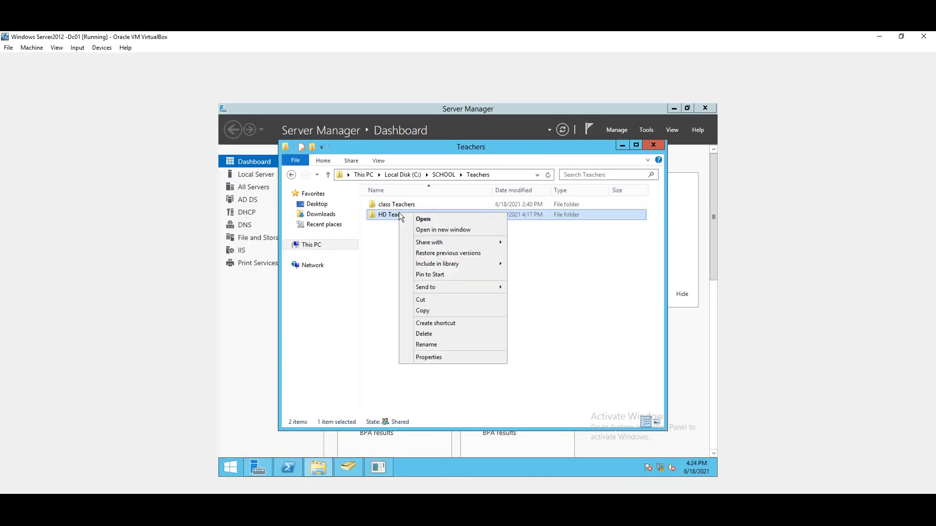
left_click(426, 358)
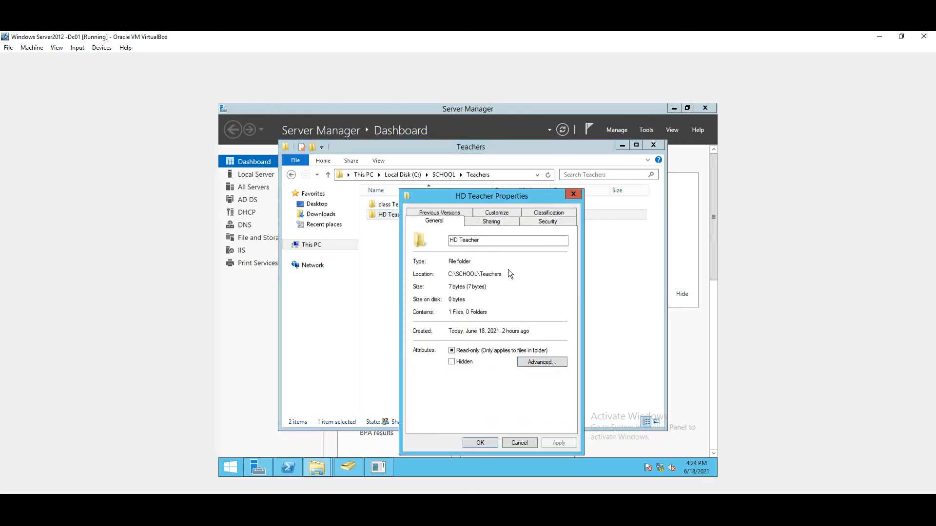
left_click(492, 222)
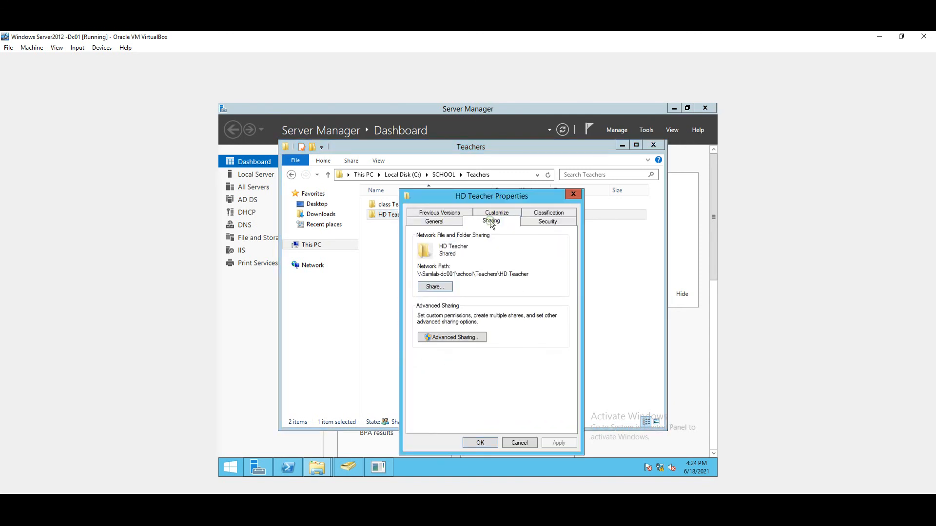
left_click(539, 222)
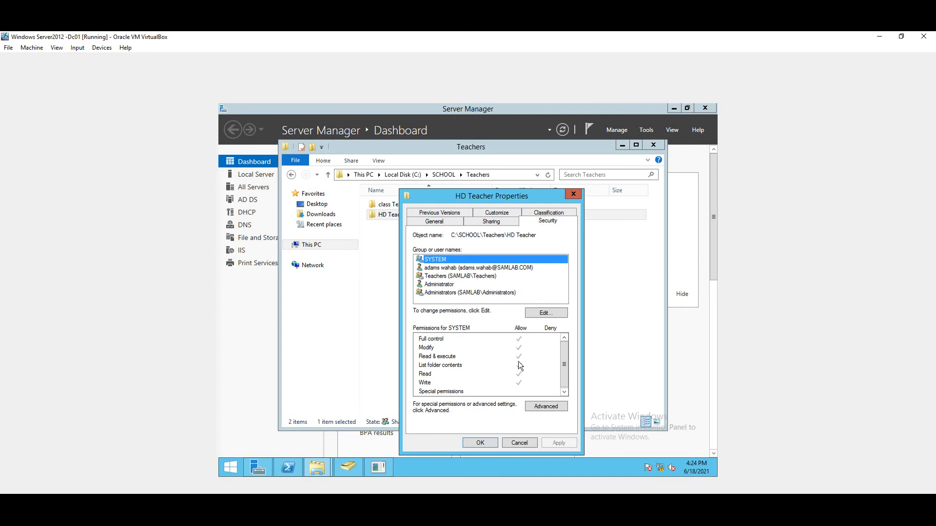
left_click(442, 276)
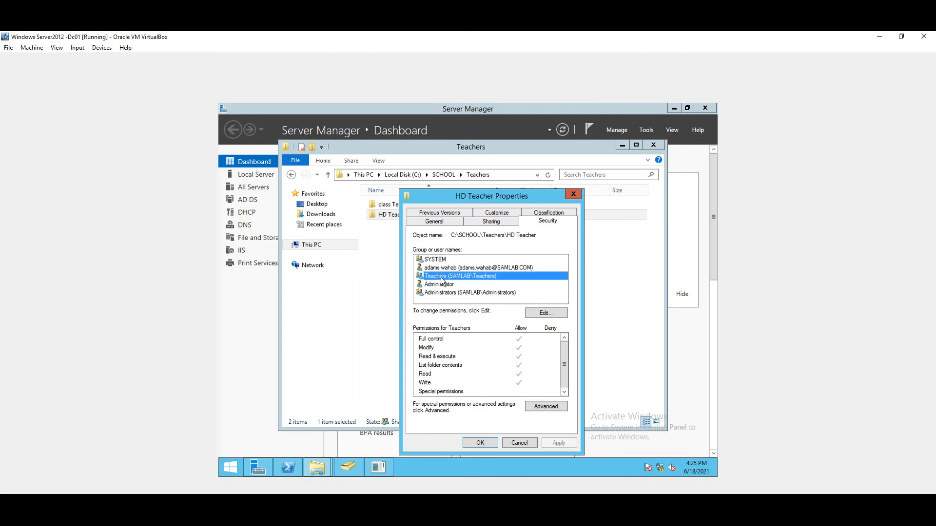
left_click(538, 314)
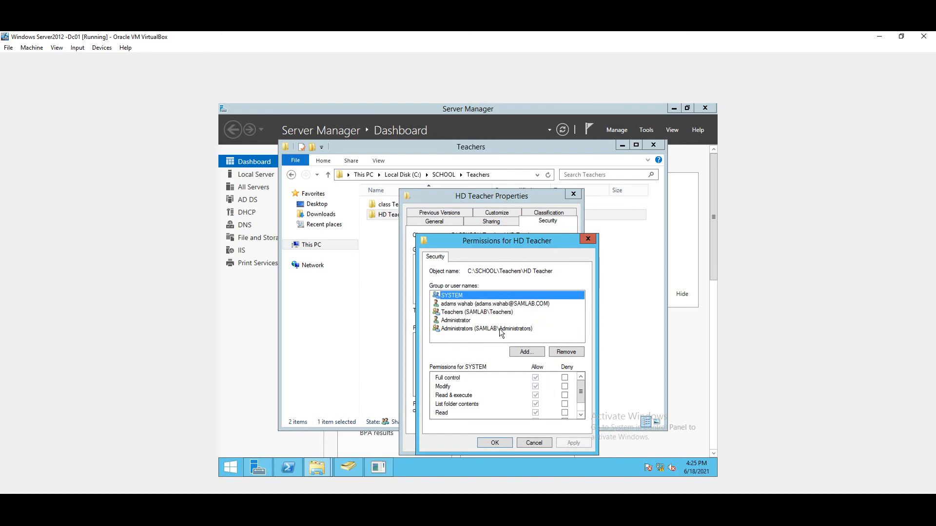
Allow the domain user Full control on HD Teacher, apply it, and close the properties
left_click(468, 307)
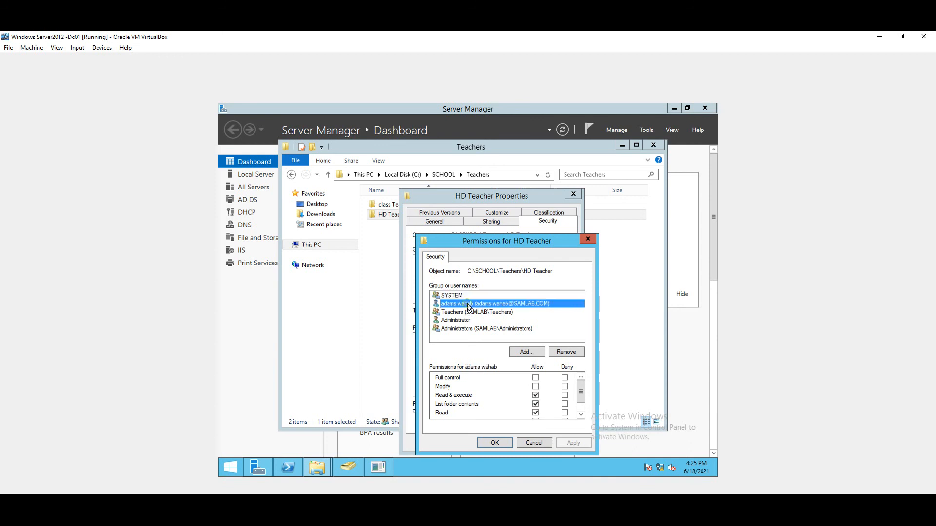
left_click(535, 378)
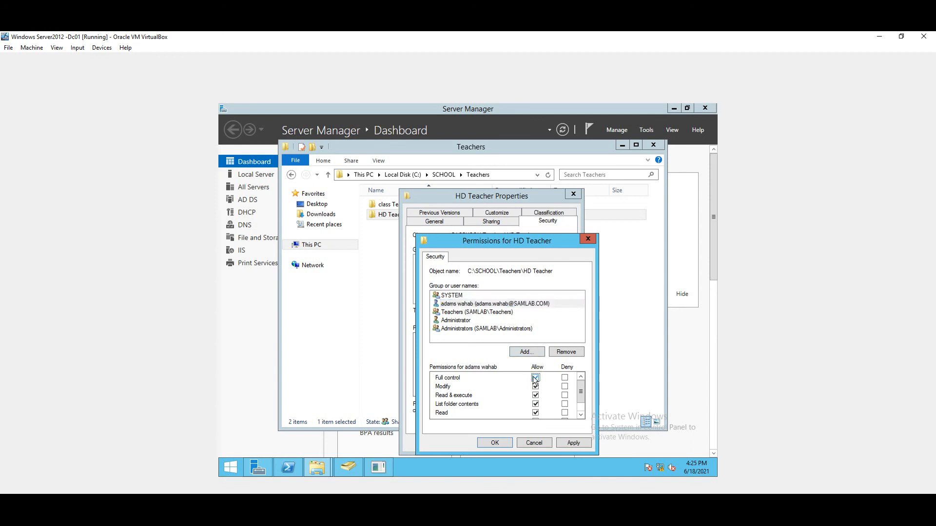
left_click(563, 443)
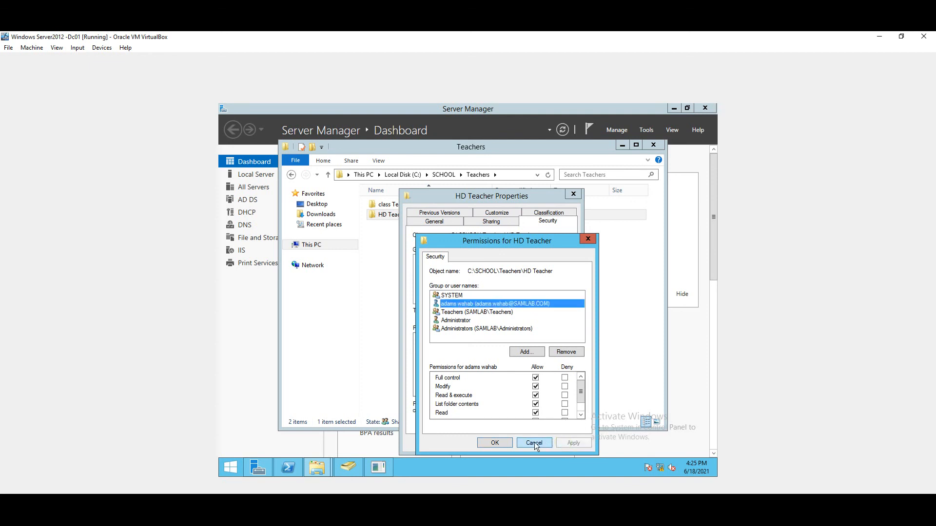
left_click(502, 444)
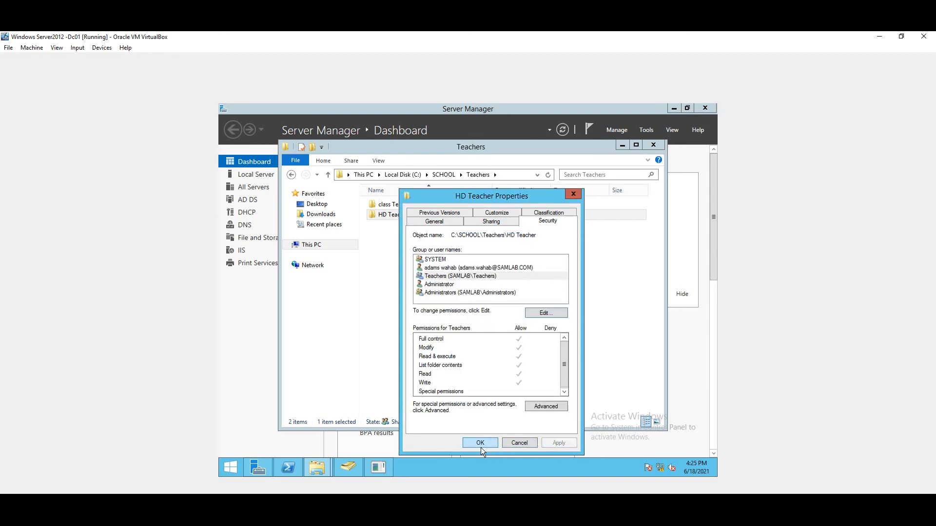
left_click(481, 446)
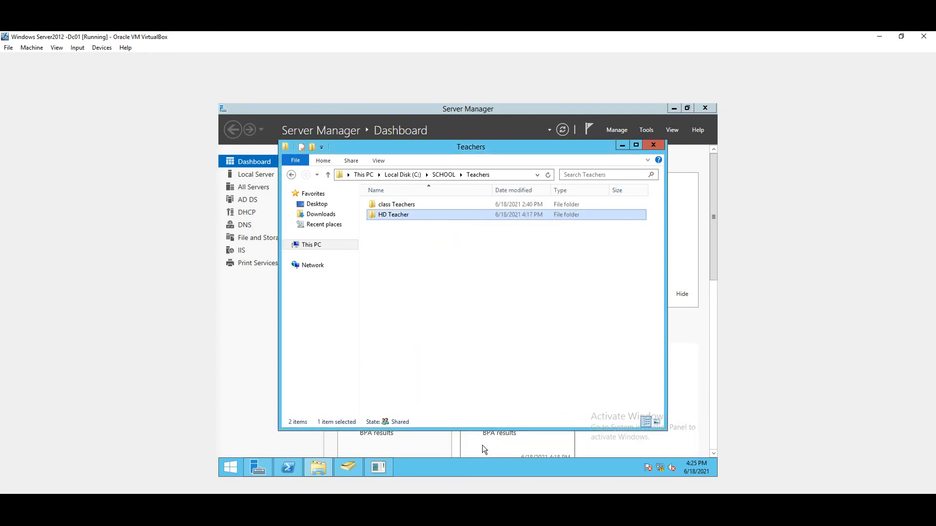
Refresh the Teachers folder listing and minimize its window
right_click(476, 263)
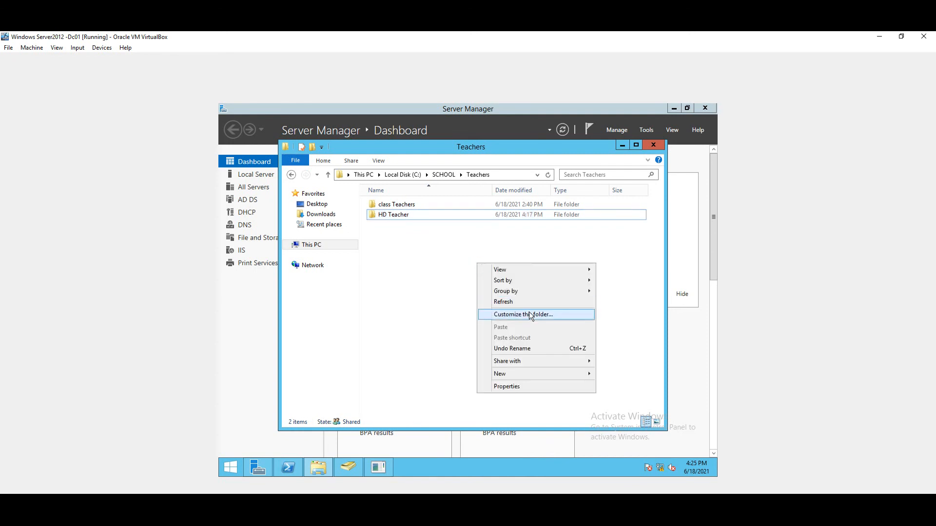
left_click(522, 303)
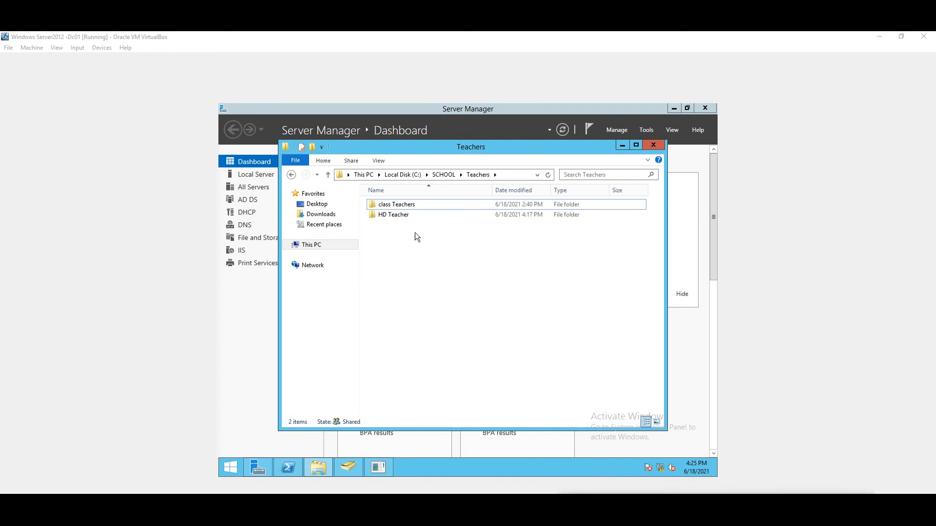
left_click(622, 146)
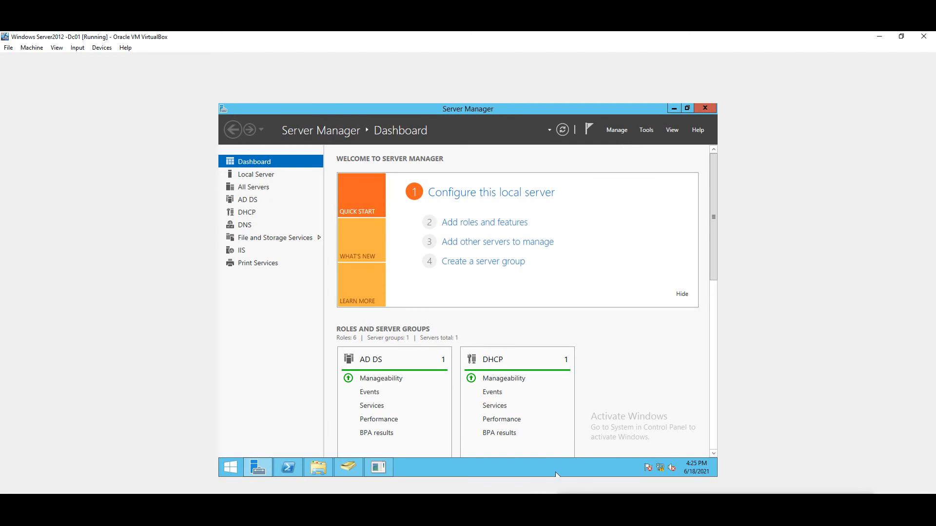
Back on the Windows 10 client, refresh the HD Teacher folder listing
left_click(387, 480)
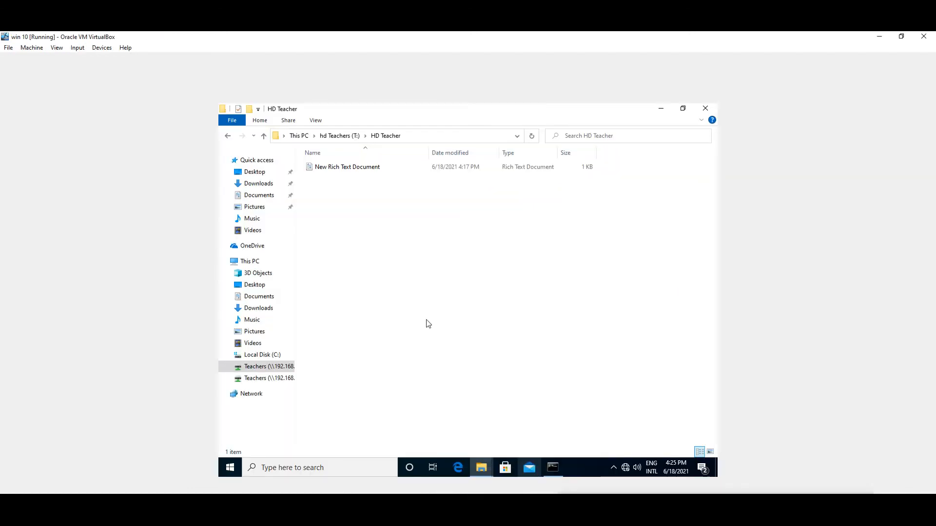
right_click(487, 259)
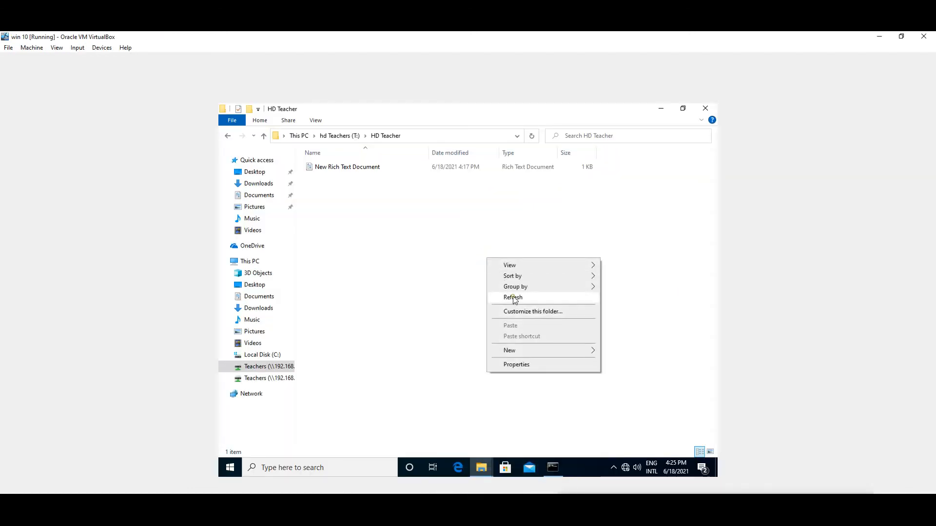
left_click(513, 297)
Create a new text document in HD Teacher named 'HR Dc'
right_click(475, 251)
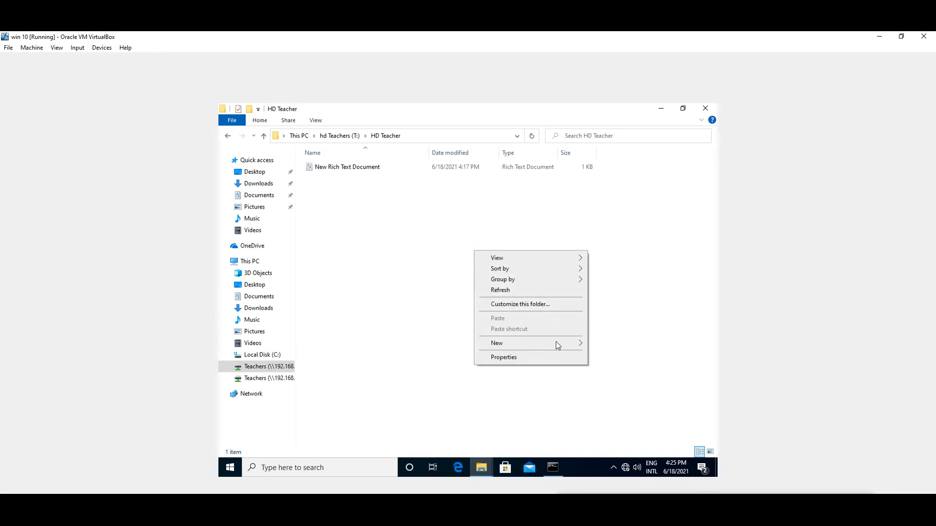
mouse_move(566, 347)
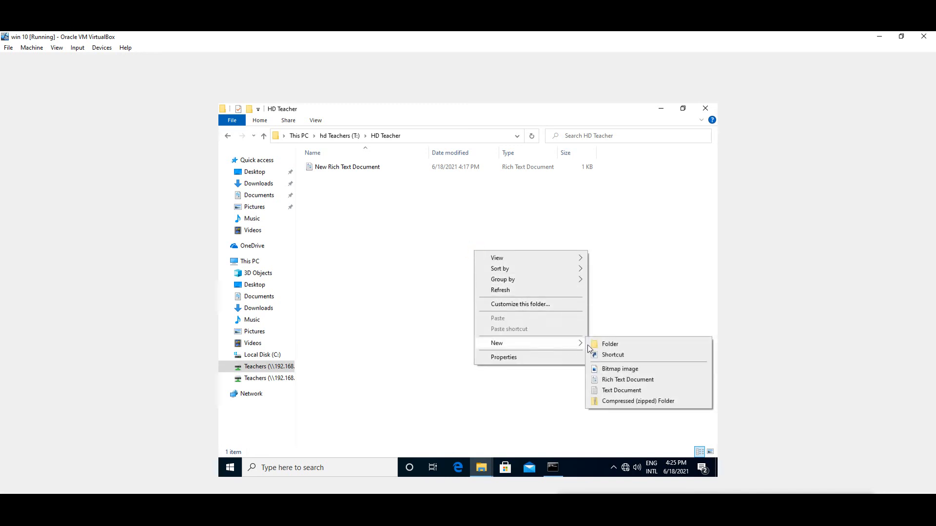
left_click(607, 390)
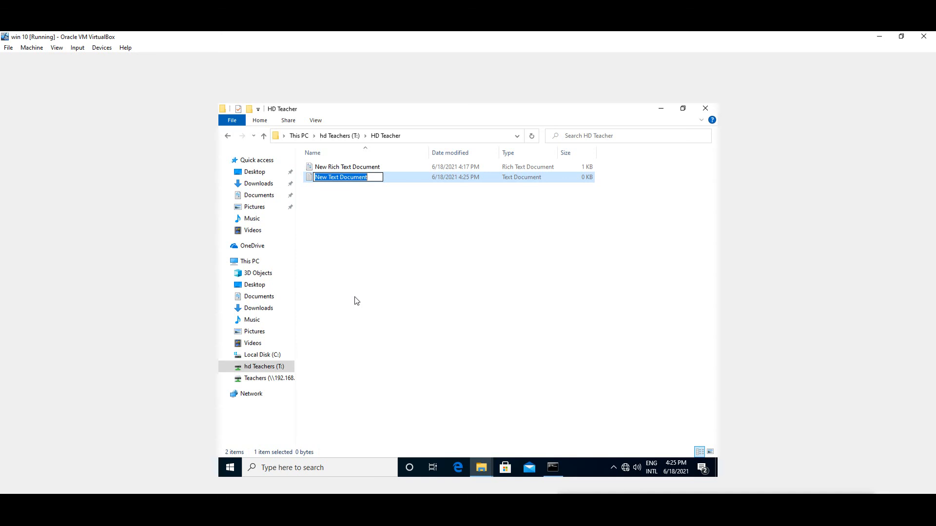
type("HR")
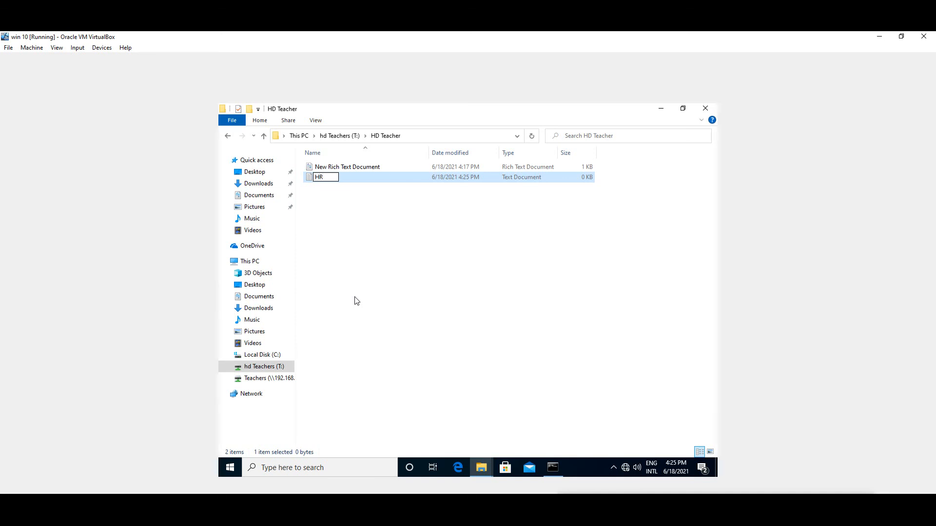
type(" Do")
left_click(424, 266)
Write 'good teachers' into HR Dc, save it, and refresh the folder to show it at 1 KB
double_click(348, 181)
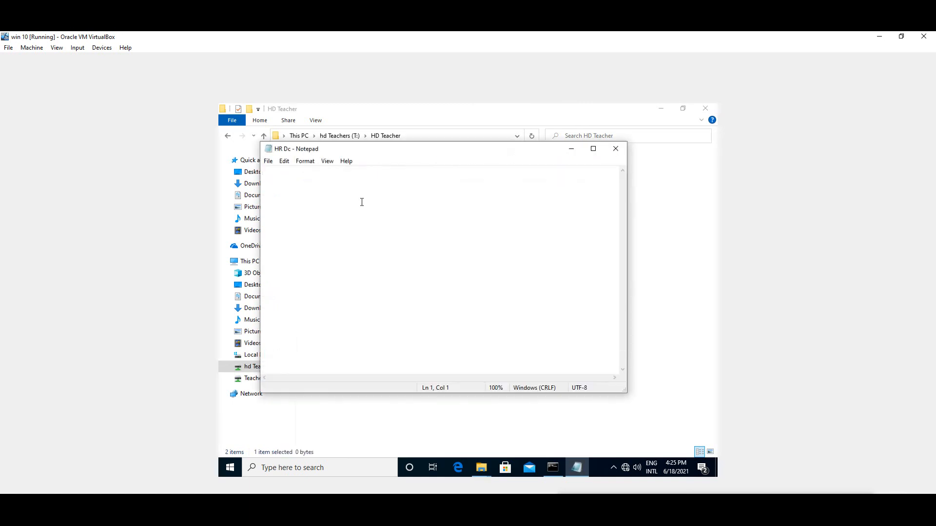
type("go")
type("od t")
type("ec")
type("cher")
type("s")
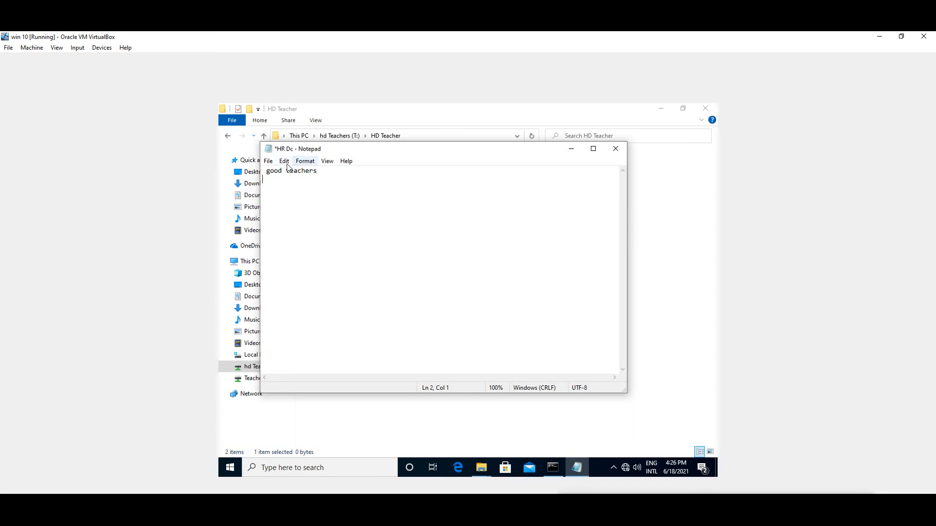
left_click(616, 150)
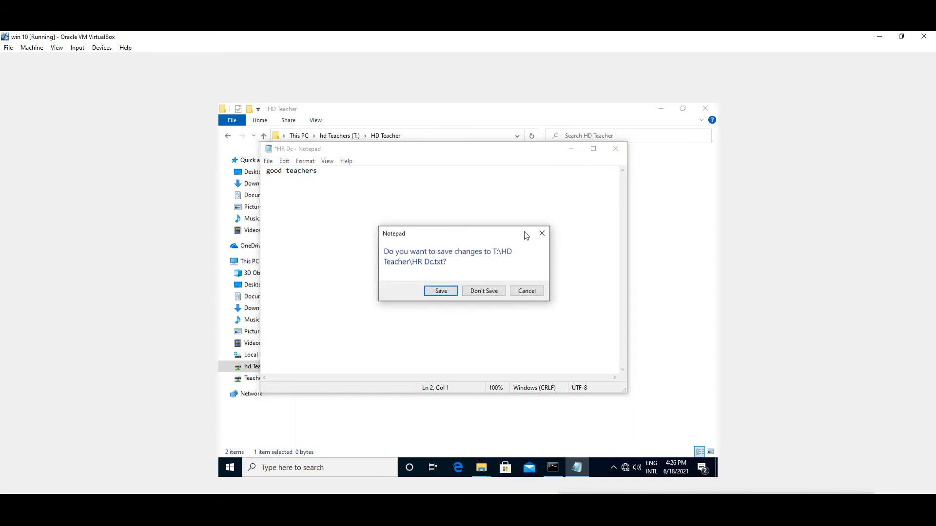
left_click(441, 291)
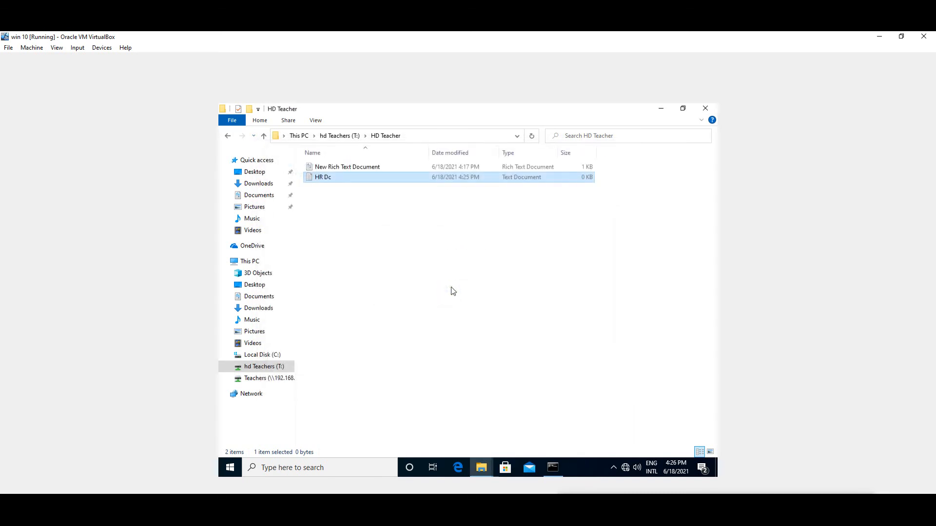
right_click(453, 259)
left_click(471, 299)
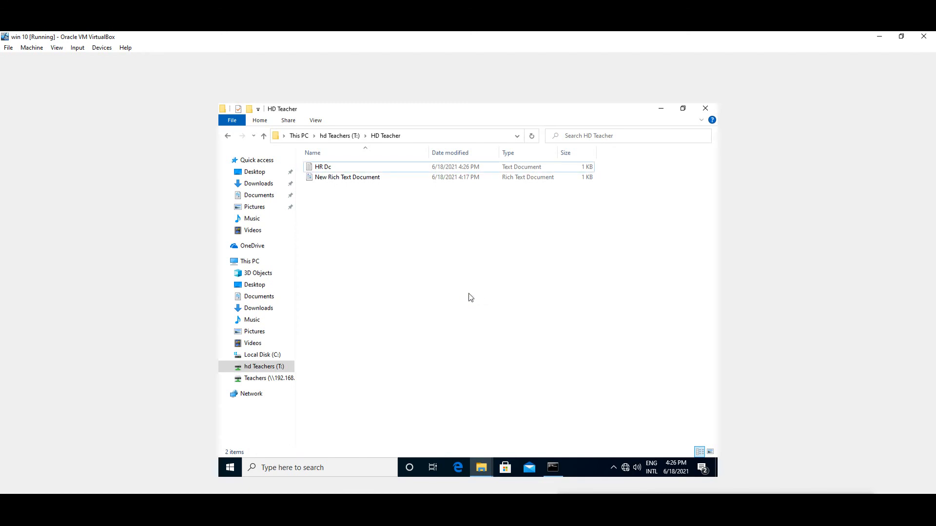
Close the HD Teacher and Teachers windows, minimize cmd.exe, and open This PC in a new File Explorer
left_click(705, 109)
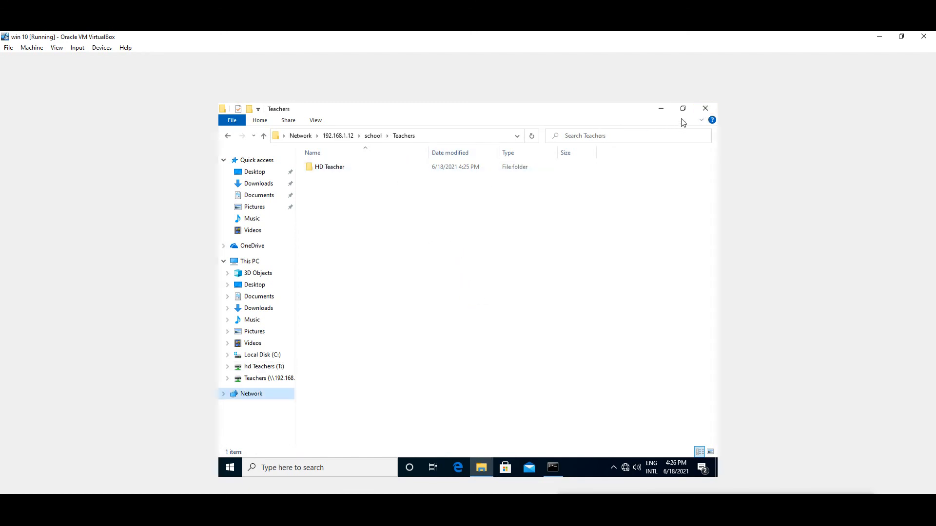
left_click(705, 109)
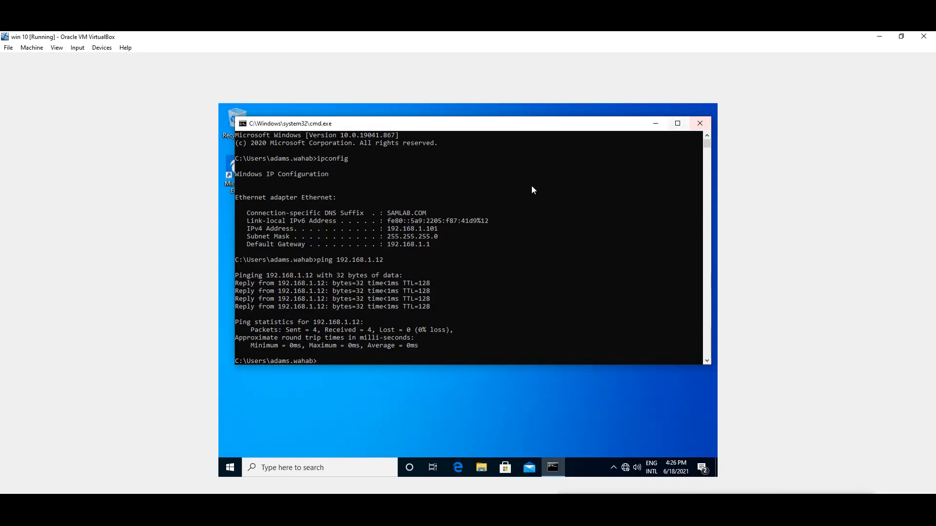
left_click(653, 125)
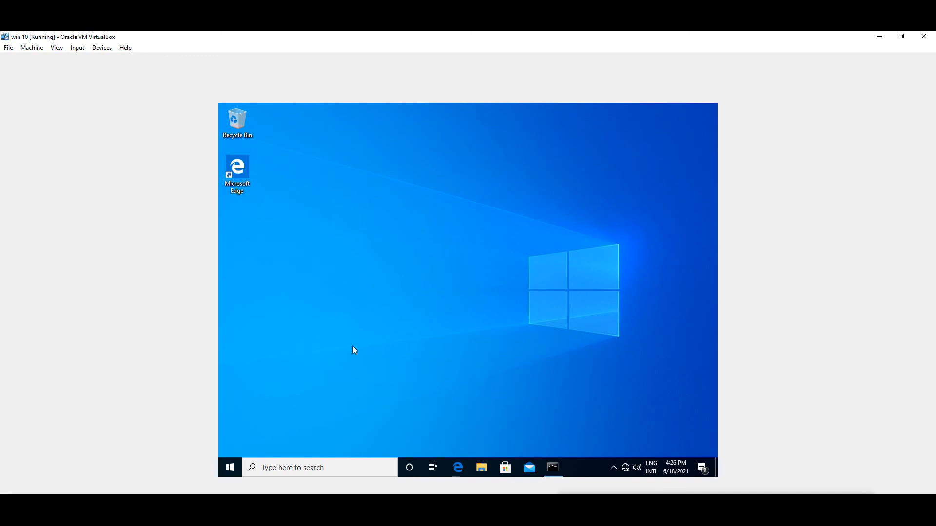
left_click(481, 468)
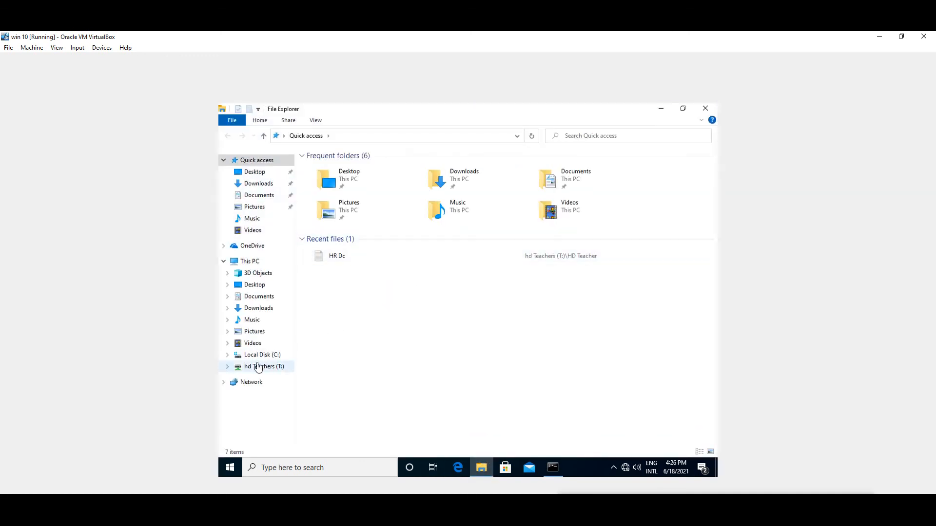
left_click(239, 264)
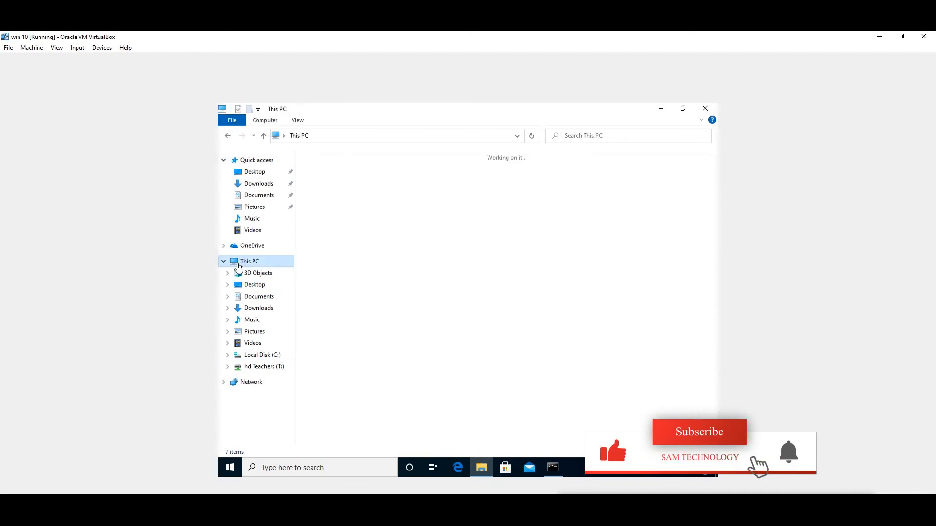